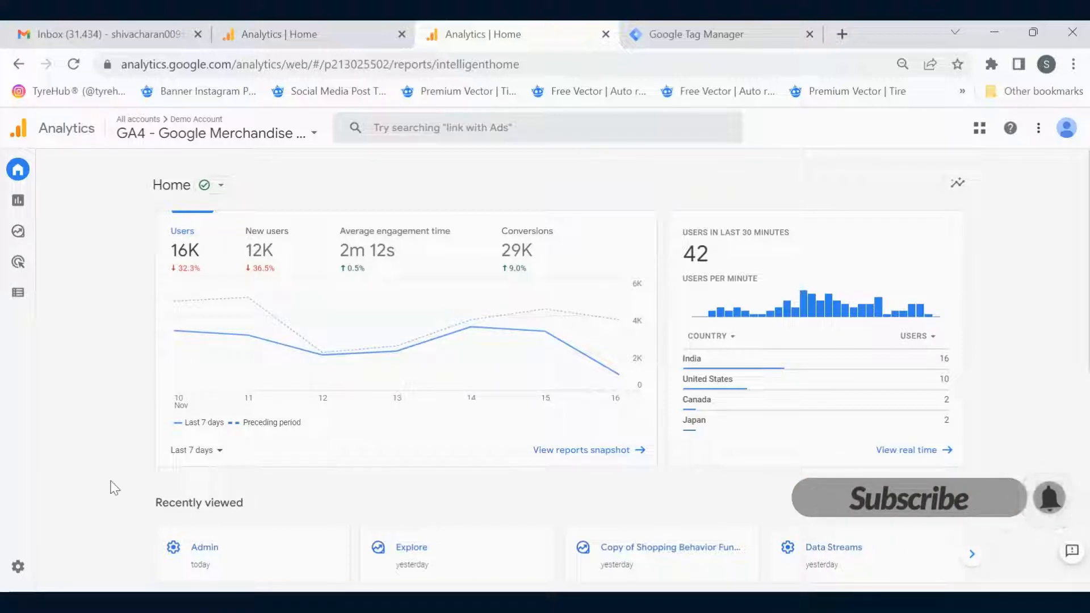
Step: Open the Analytics admin settings and view the list of properties in the Demo Account
mouse_move(18, 187)
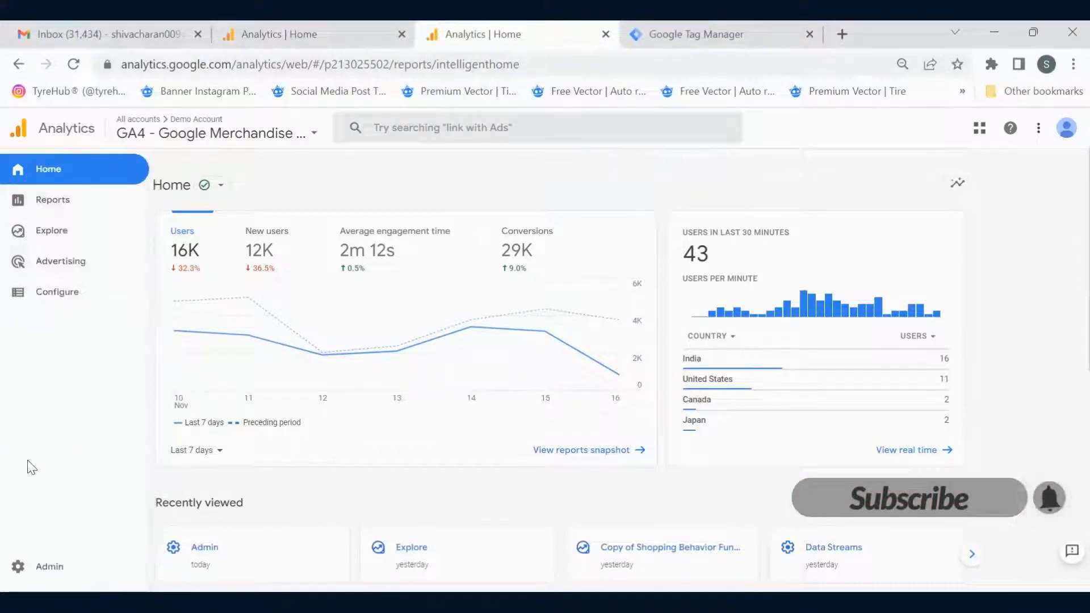
click(45, 570)
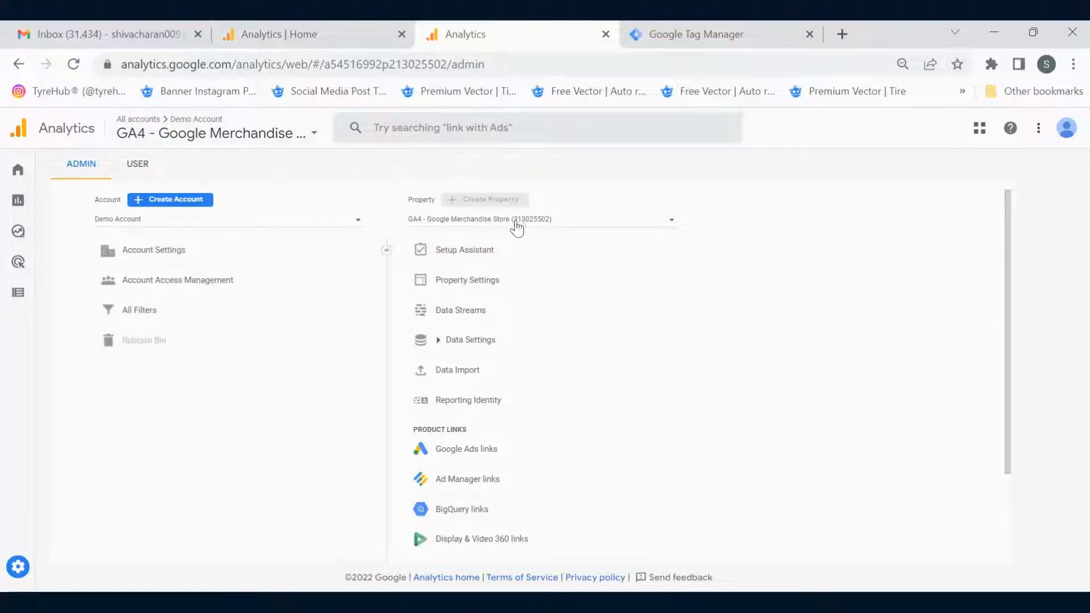
click(517, 227)
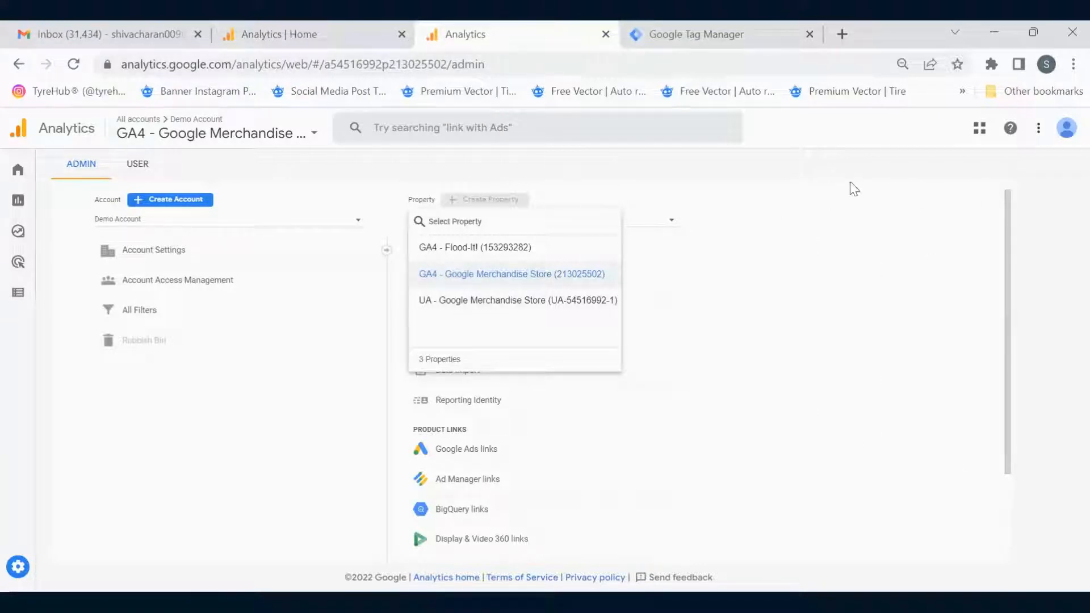
click(776, 186)
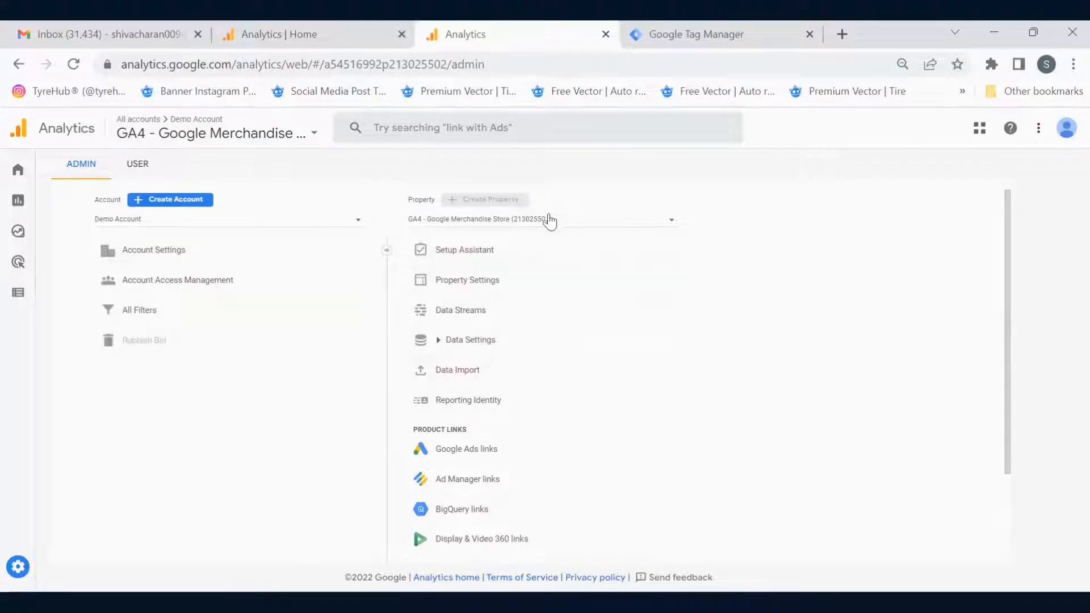
Step: Switch to the UA - Google Merchandise Store property to view its admin settings, and return to the GA4 - Google Merchandise Store property
click(547, 219)
click(485, 305)
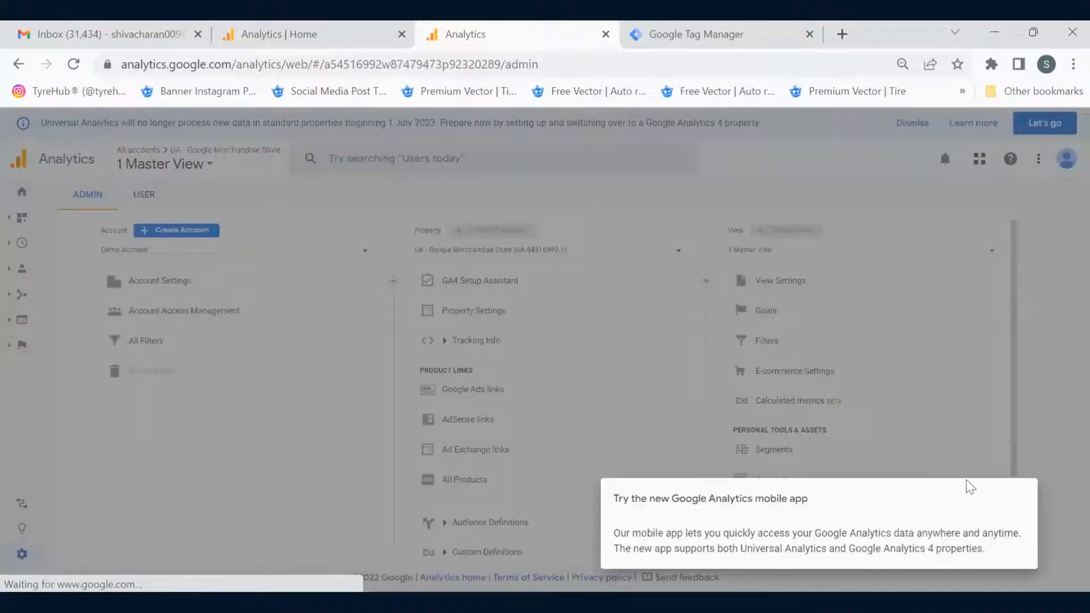
click(1048, 407)
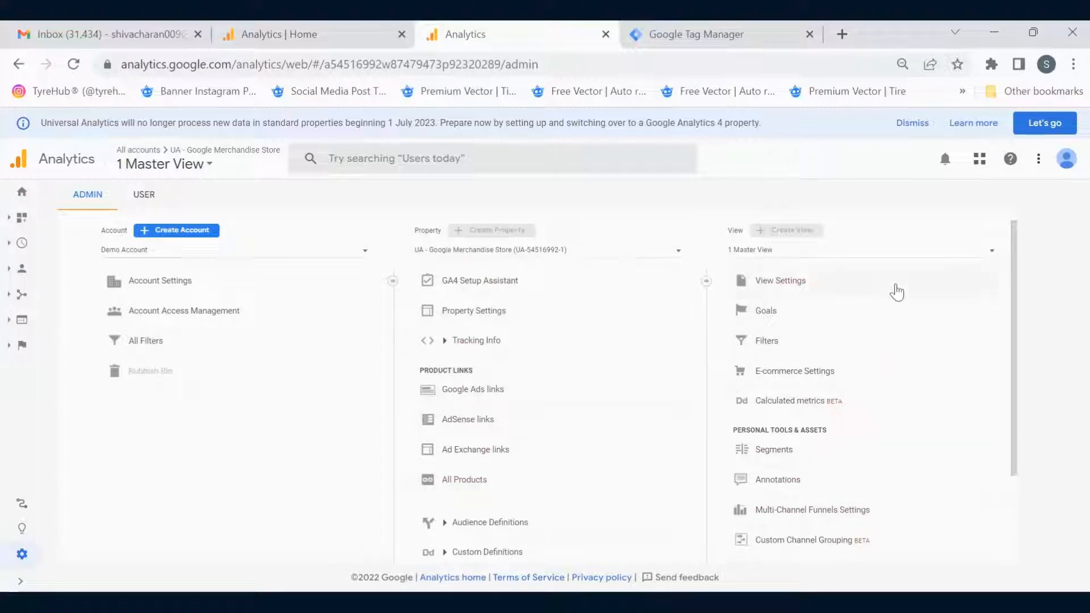
click(570, 253)
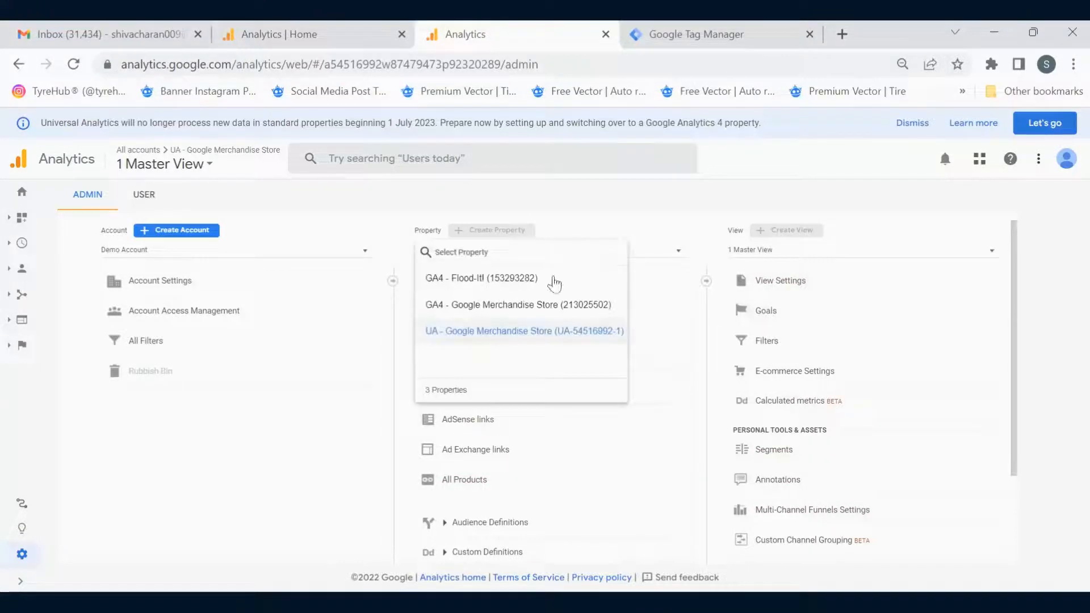
click(529, 306)
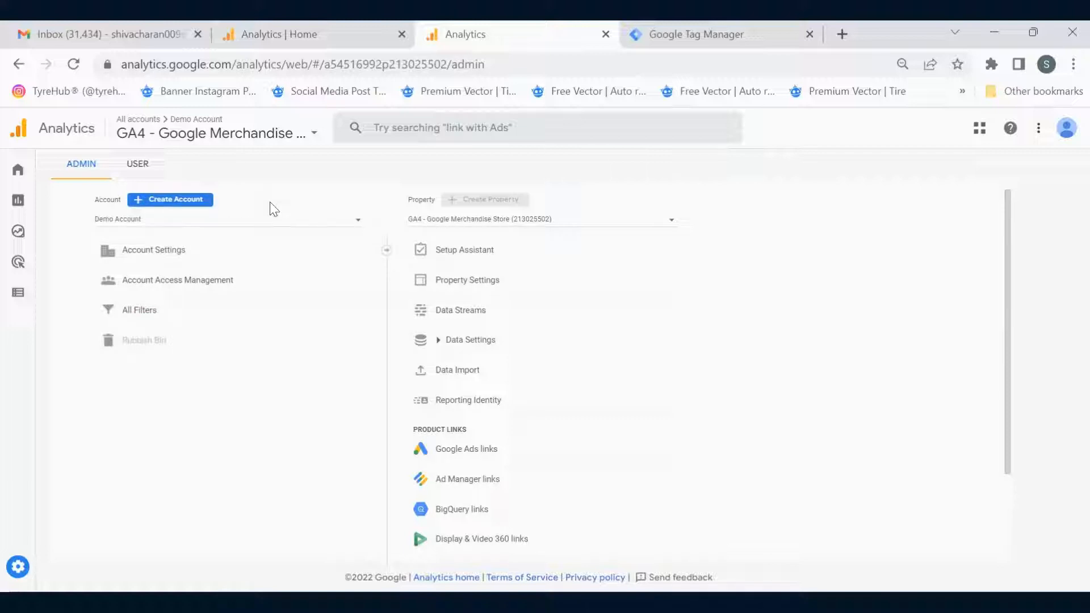
Step: Start creating a new Analytics account and enter the owner's full name as the account name
click(179, 207)
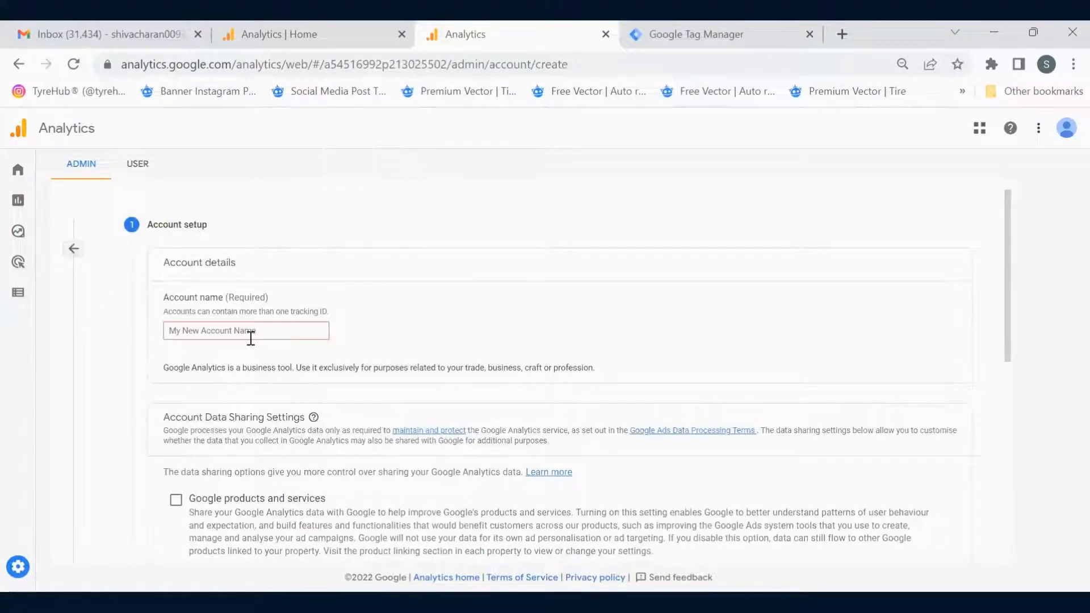
click(250, 336)
click(377, 291)
scroll(381, 299, down, 2)
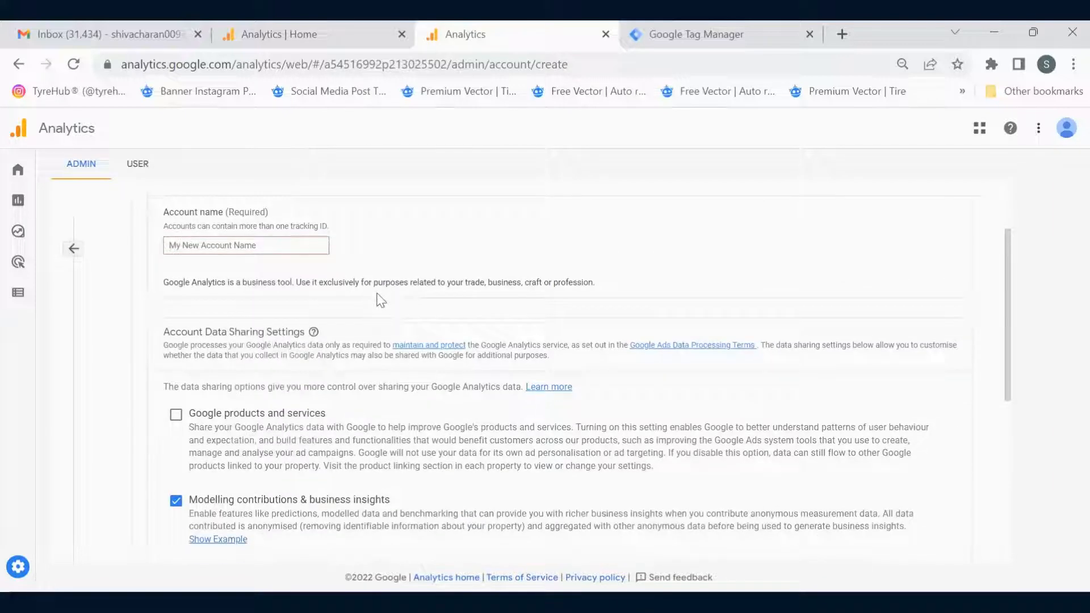
click(281, 239)
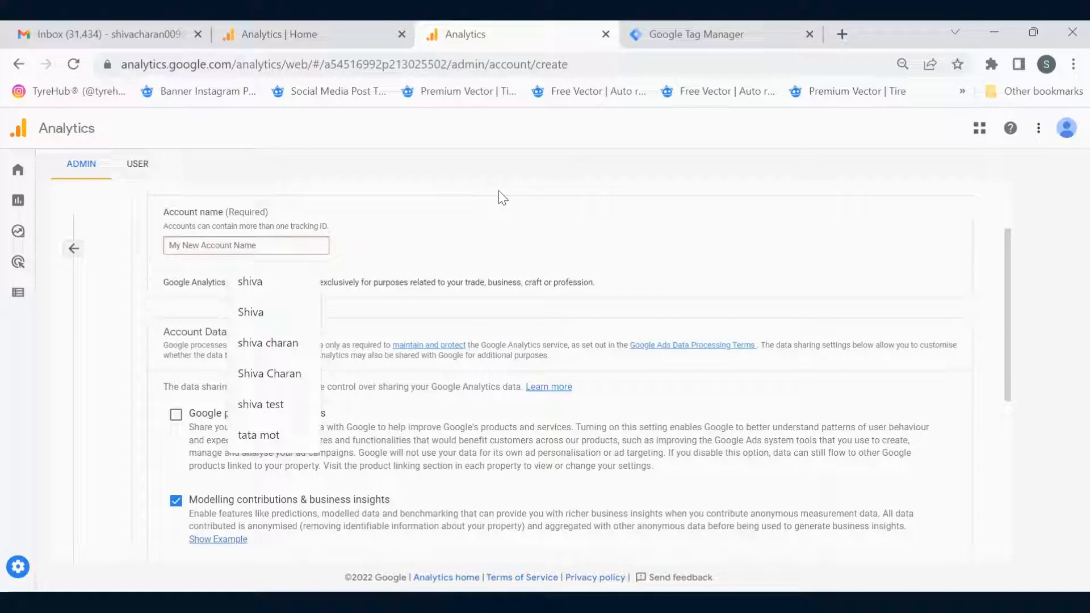
text(Shiva Charan)
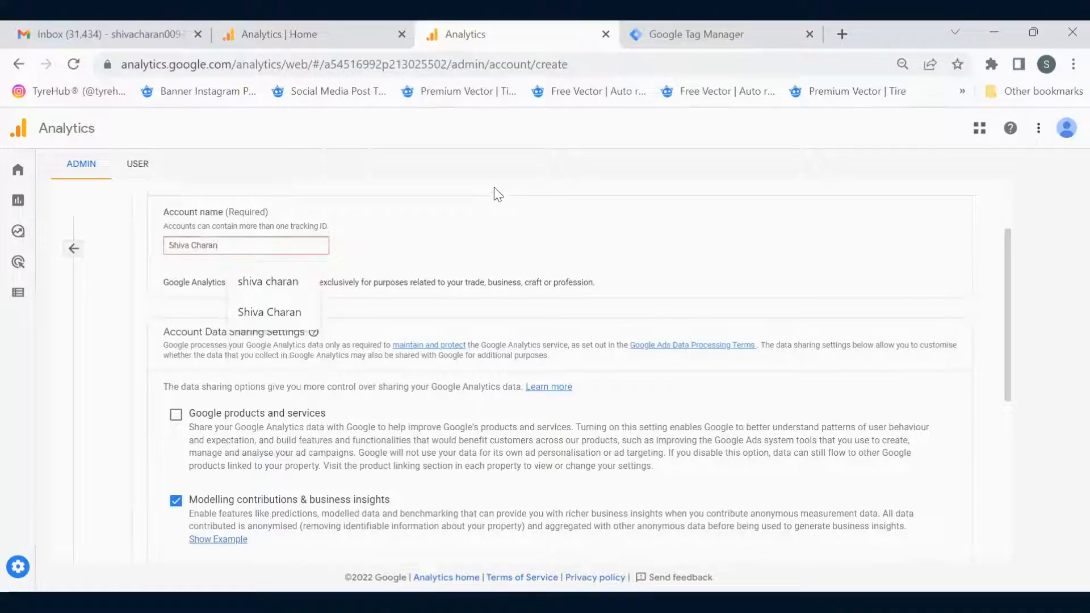
click(494, 190)
Step: Review the account data sharing settings for the new account
scroll(464, 227, down, 3)
scroll(372, 330, up, 2)
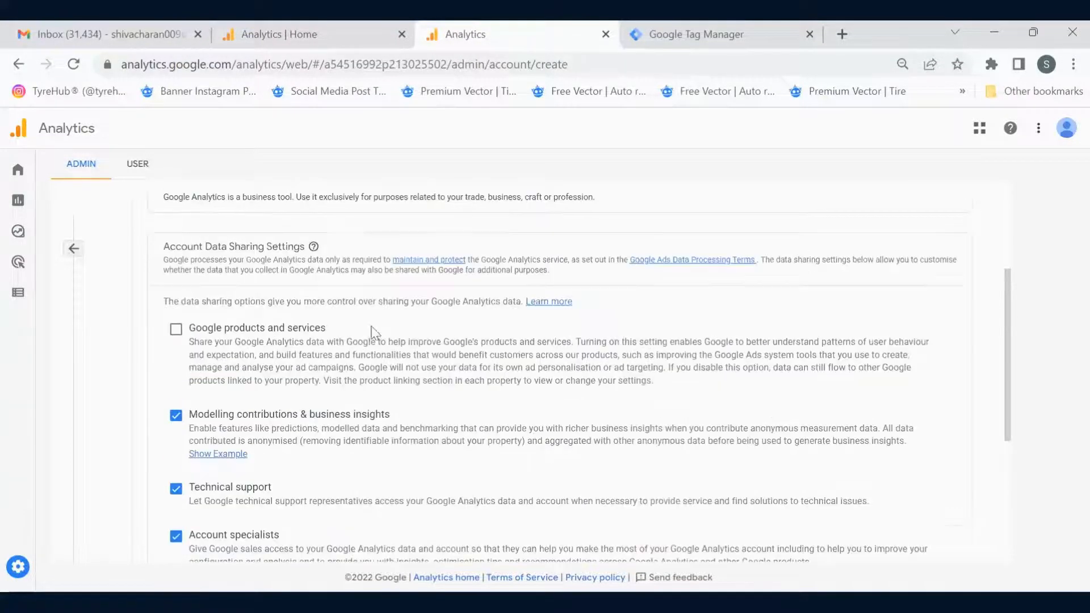
scroll(193, 291, up, 3)
scroll(281, 343, down, 5)
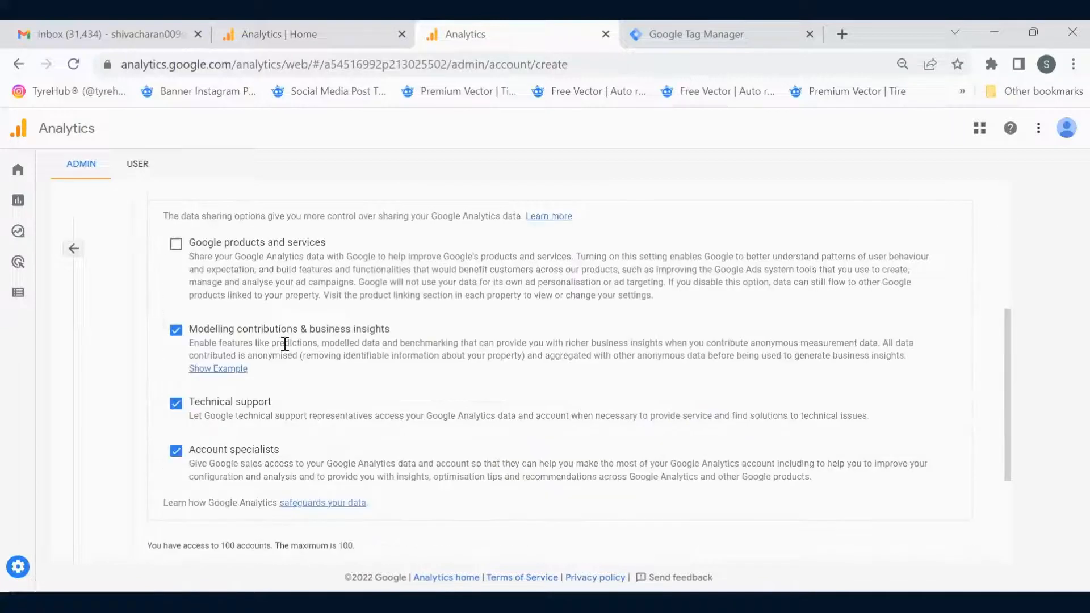
scroll(281, 343, up, 1)
scroll(318, 302, up, 1)
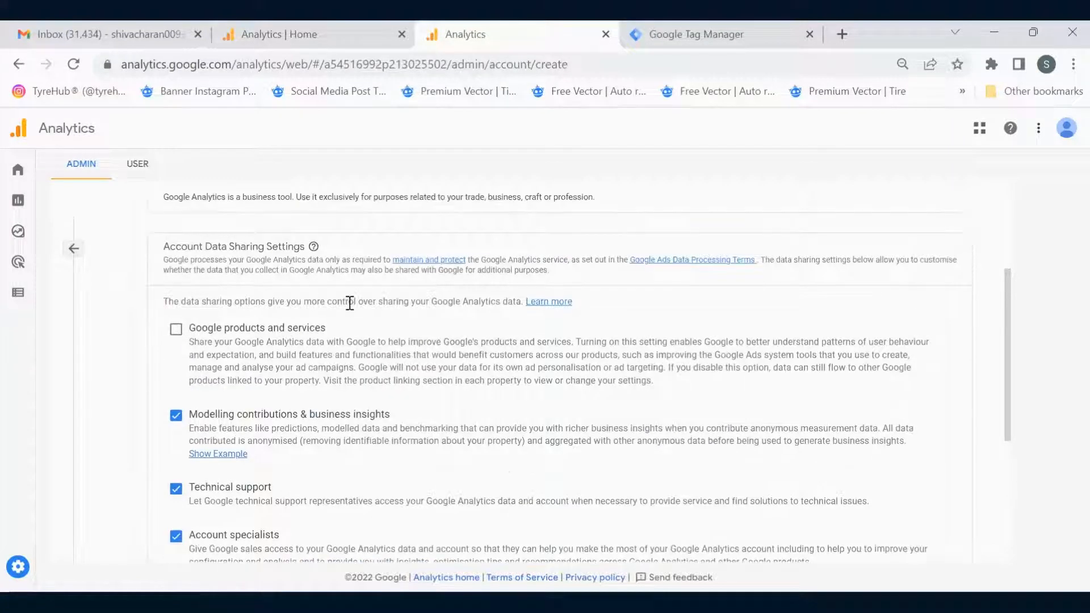
scroll(352, 306, down, 3)
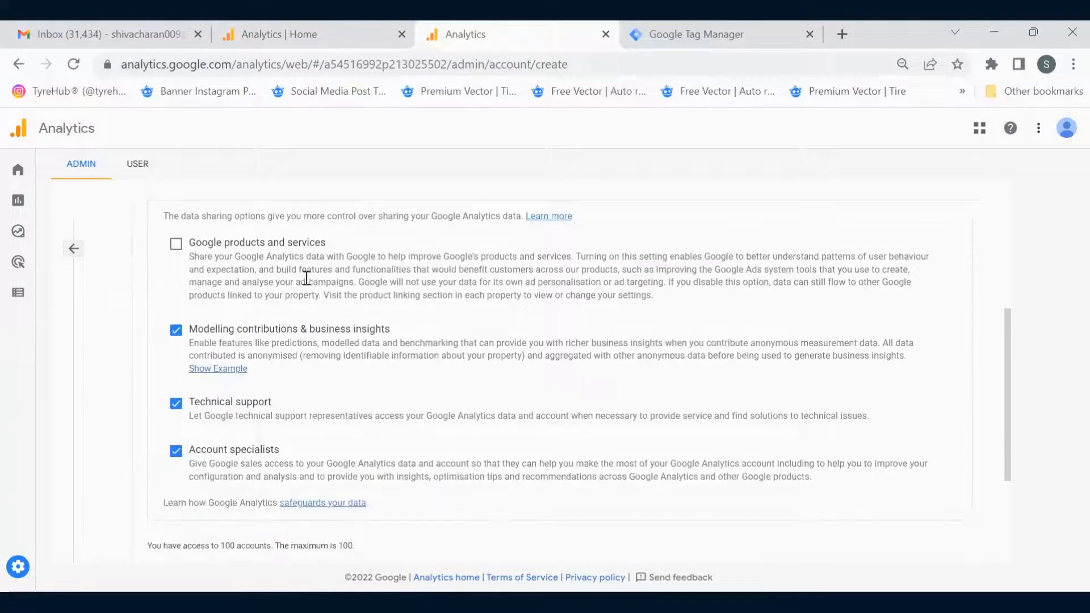
scroll(313, 403, down, 3)
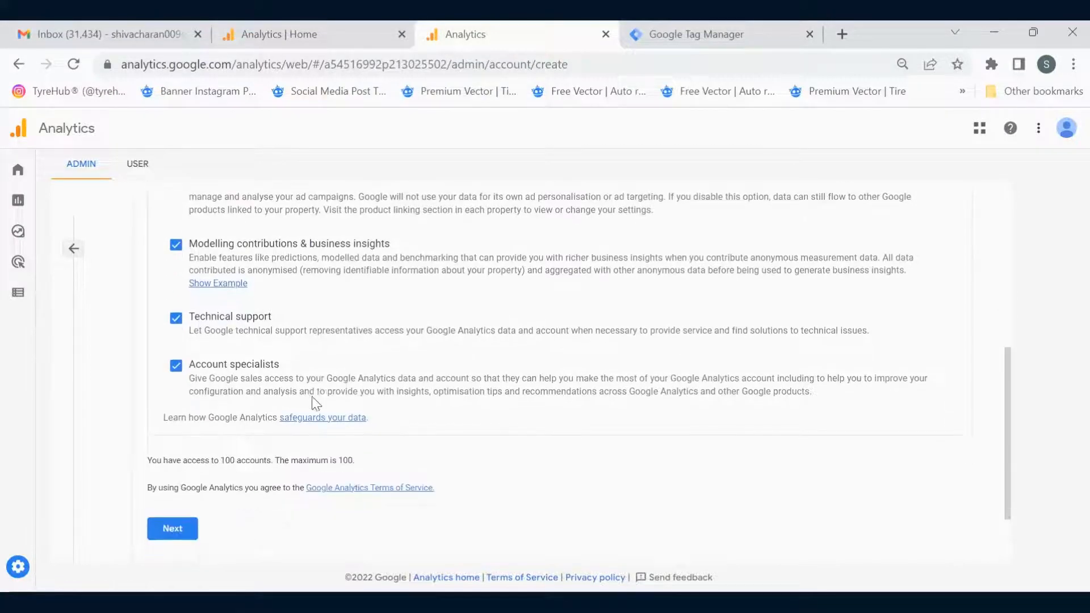
scroll(319, 346, up, 3)
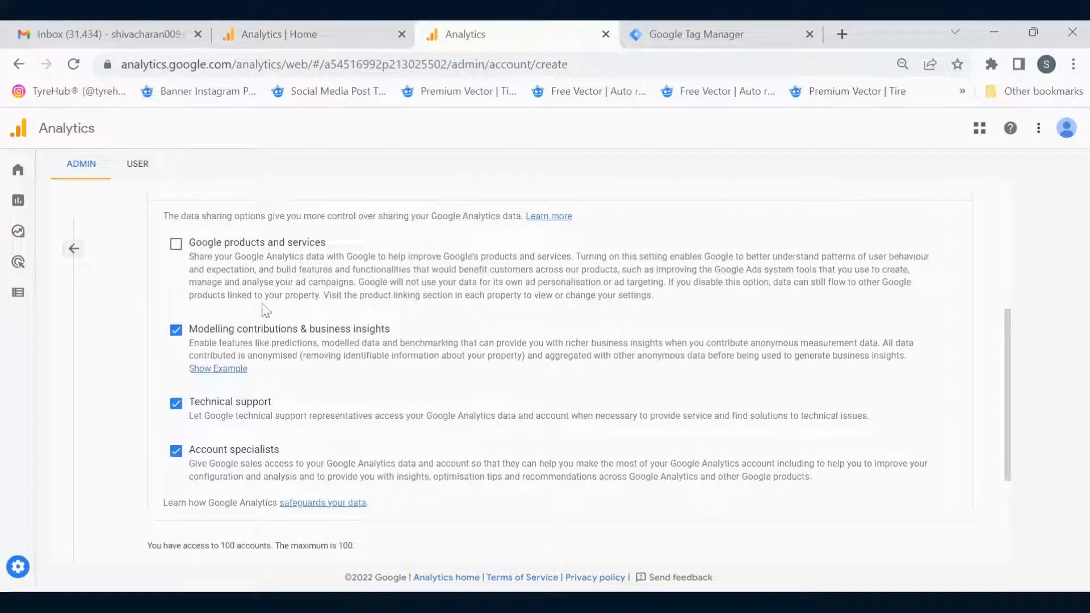
Step: Turn off Modelling contributions & business insights, Technical support and Account specialists data sharing, and continue to property setup
click(176, 329)
click(176, 403)
click(173, 454)
scroll(176, 455, down, 3)
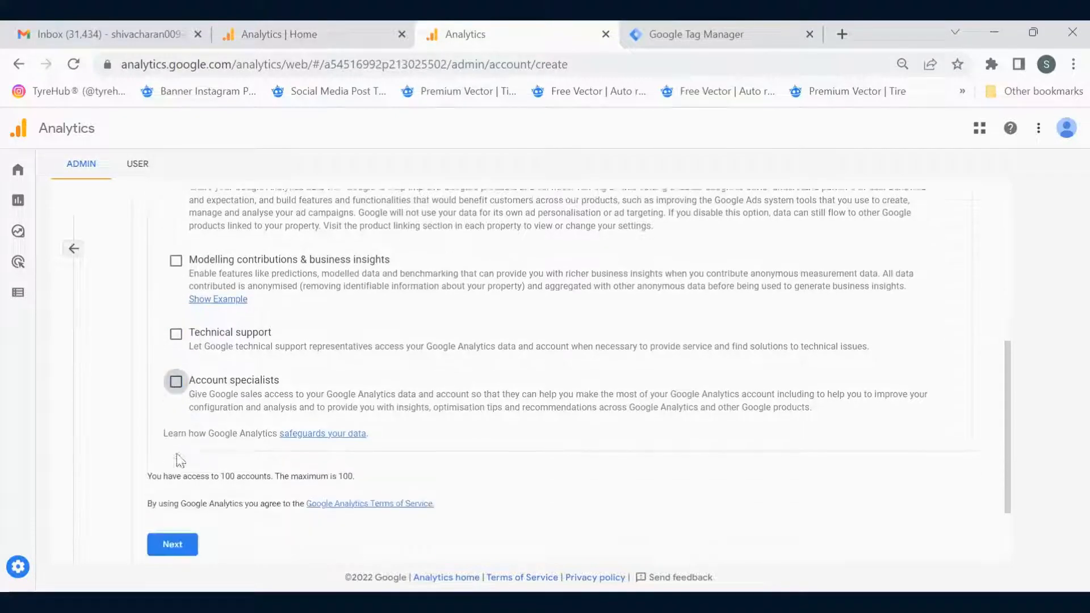
scroll(245, 527, down, 3)
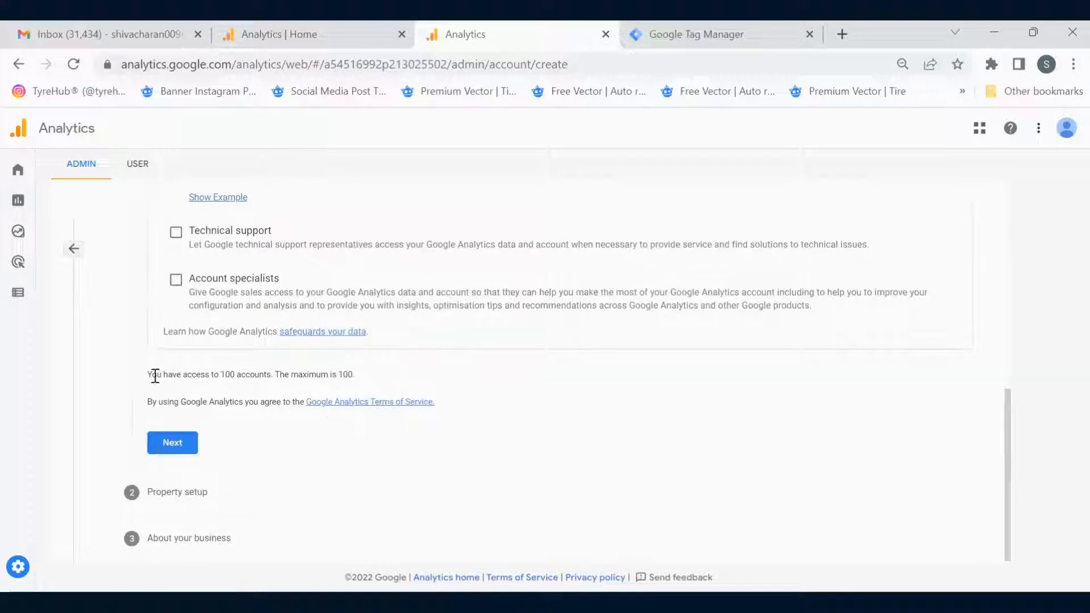
drag(148, 375, 370, 376)
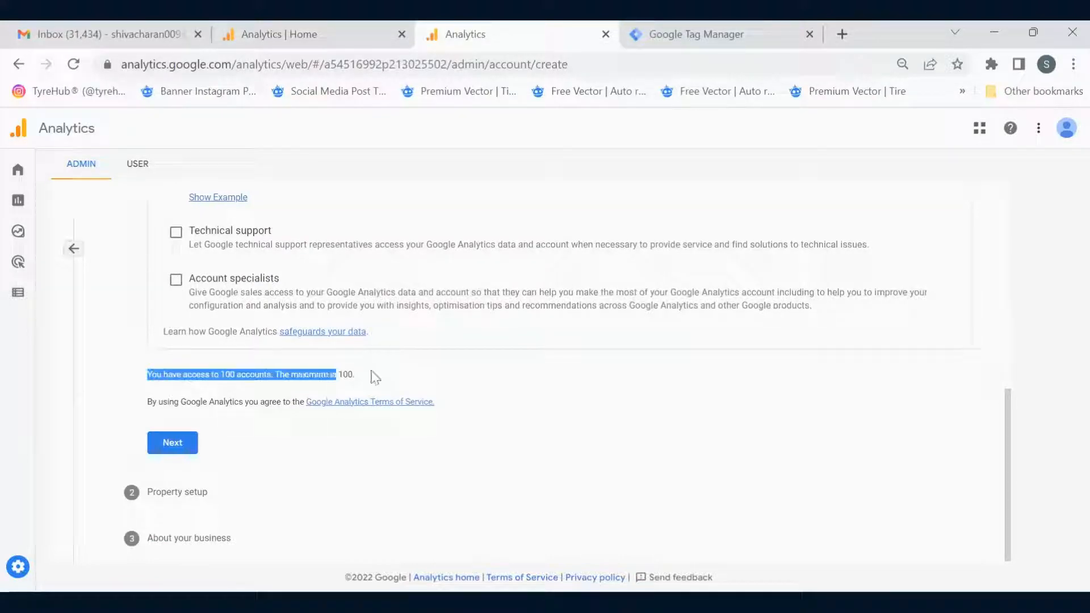
click(316, 375)
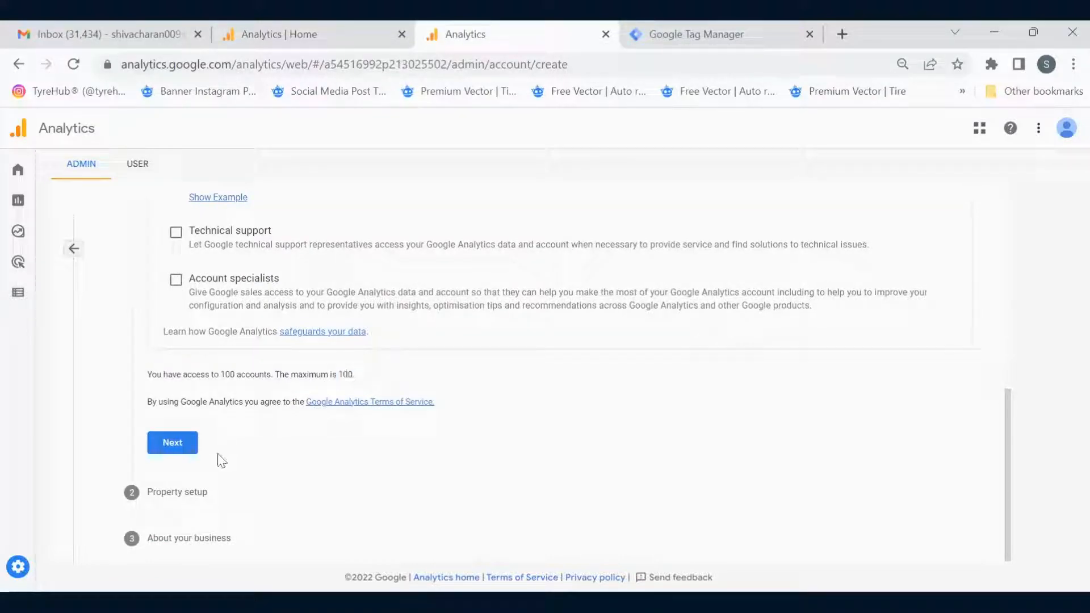
click(170, 444)
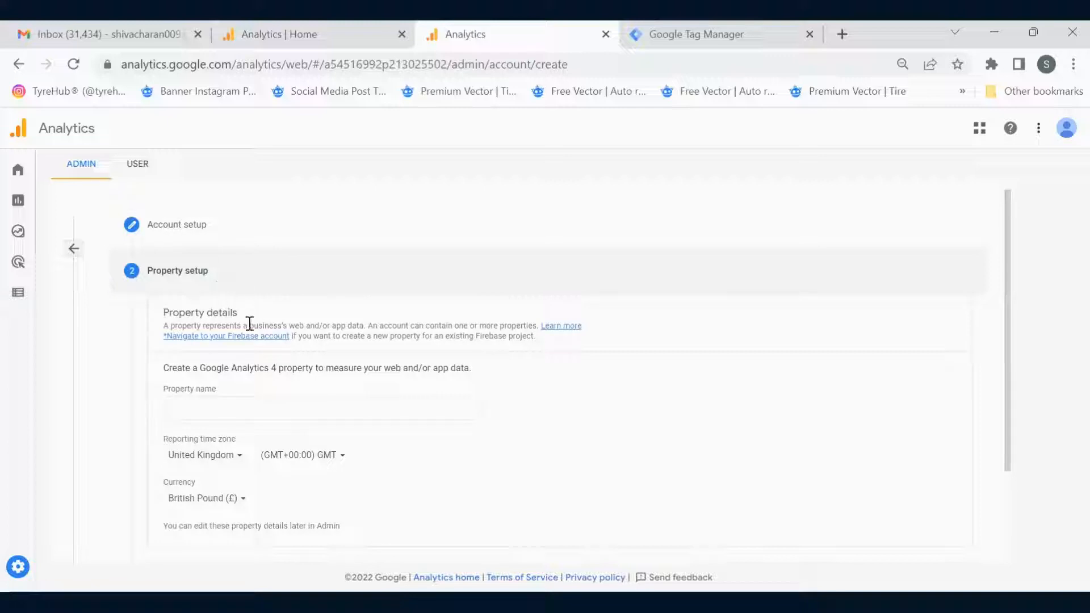
Step: Enter the owner's full name as the name of the new Google Analytics 4 property
click(287, 405)
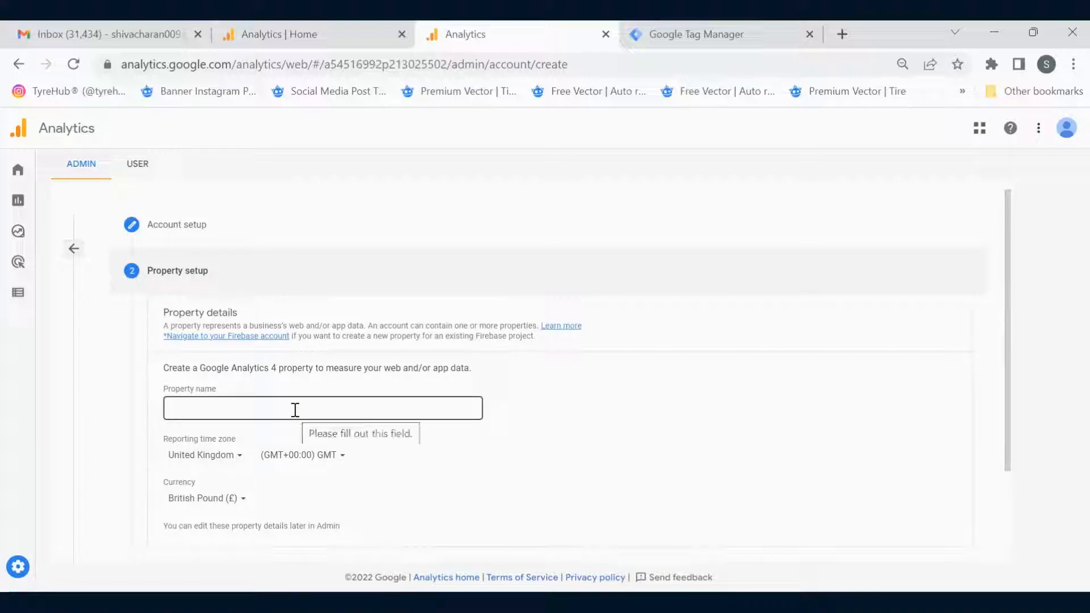
scroll(652, 349, down, 2)
text(Shi)
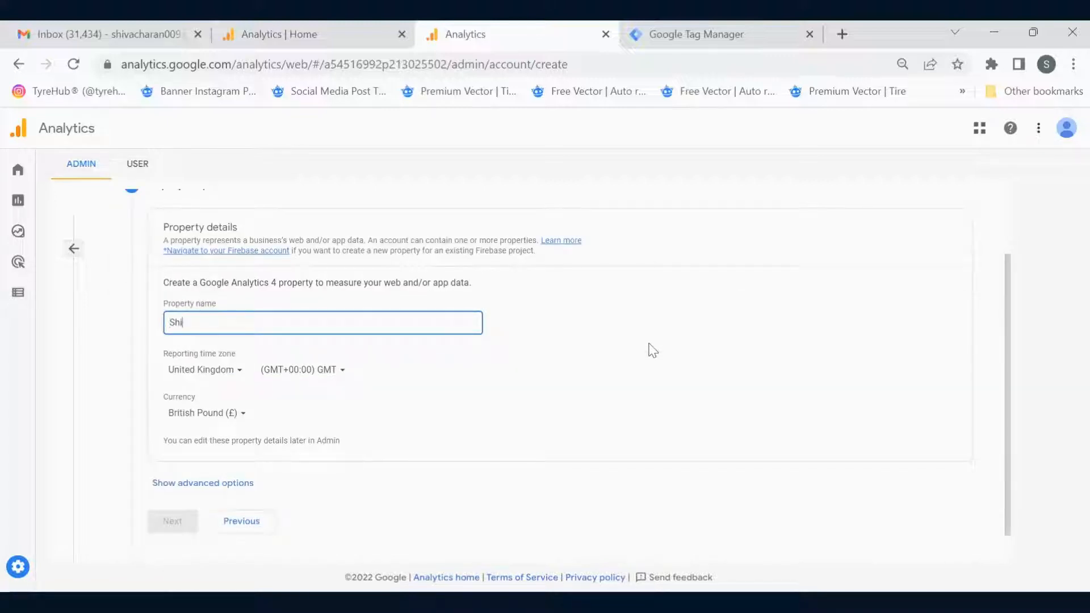
text(va Charan)
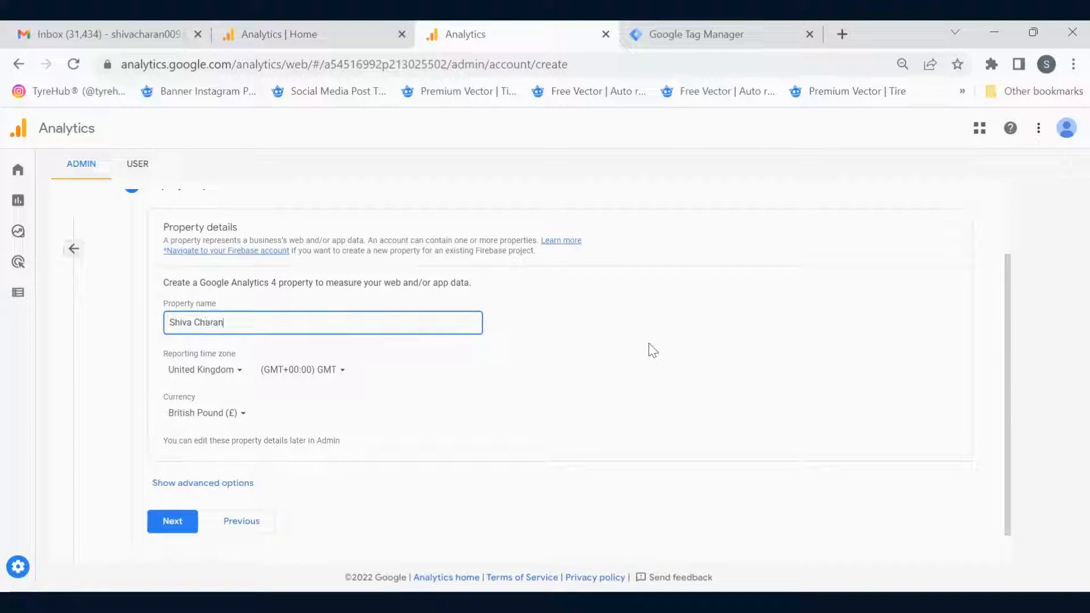
click(572, 317)
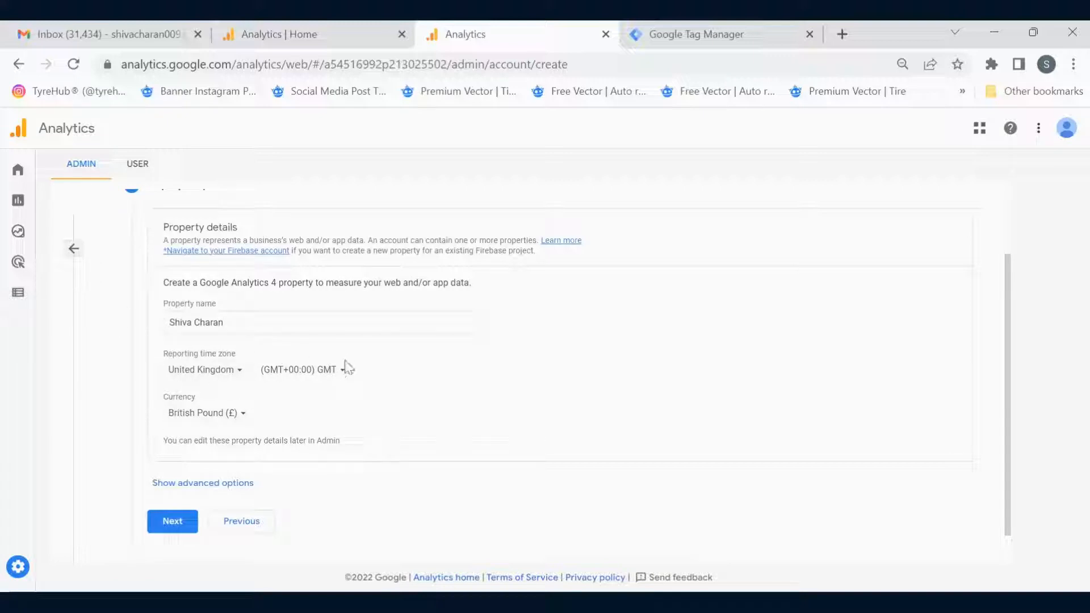
Step: Set the property's reporting time zone to India, (GMT+05:30) India Time
click(205, 373)
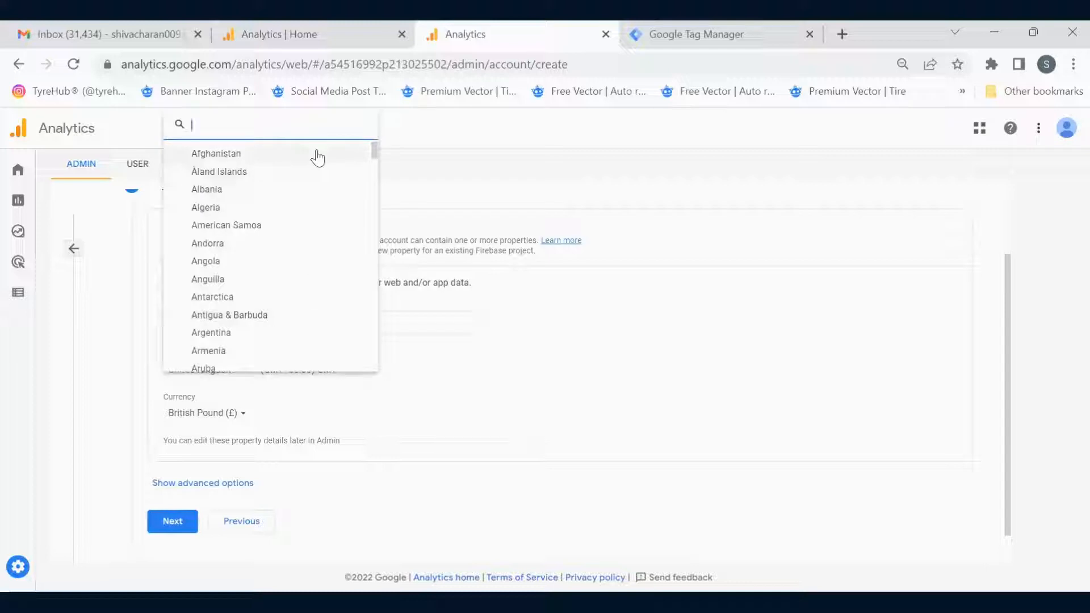
text(India)
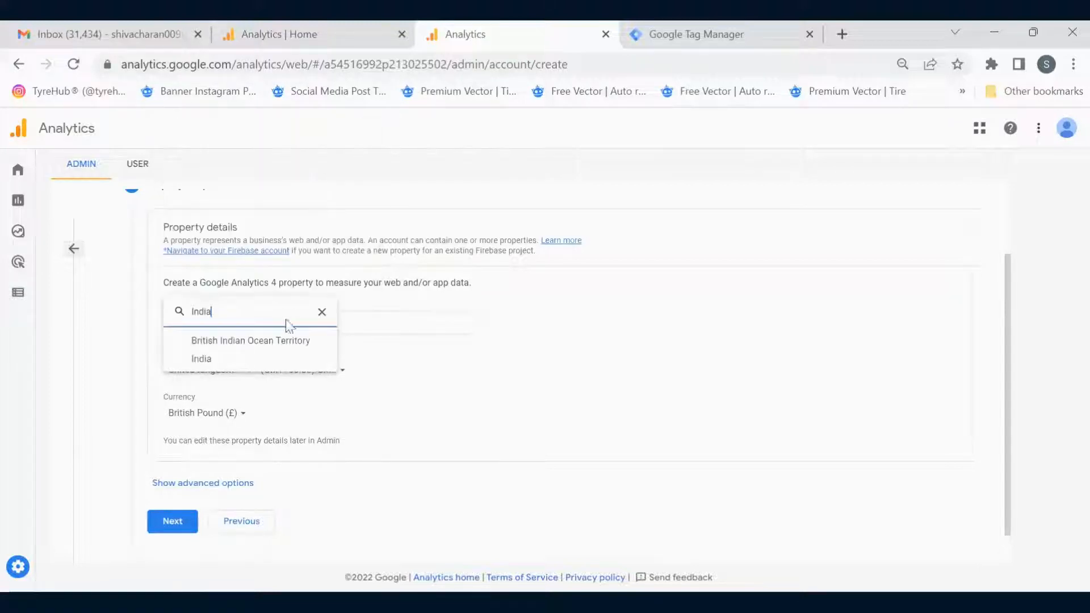
click(234, 360)
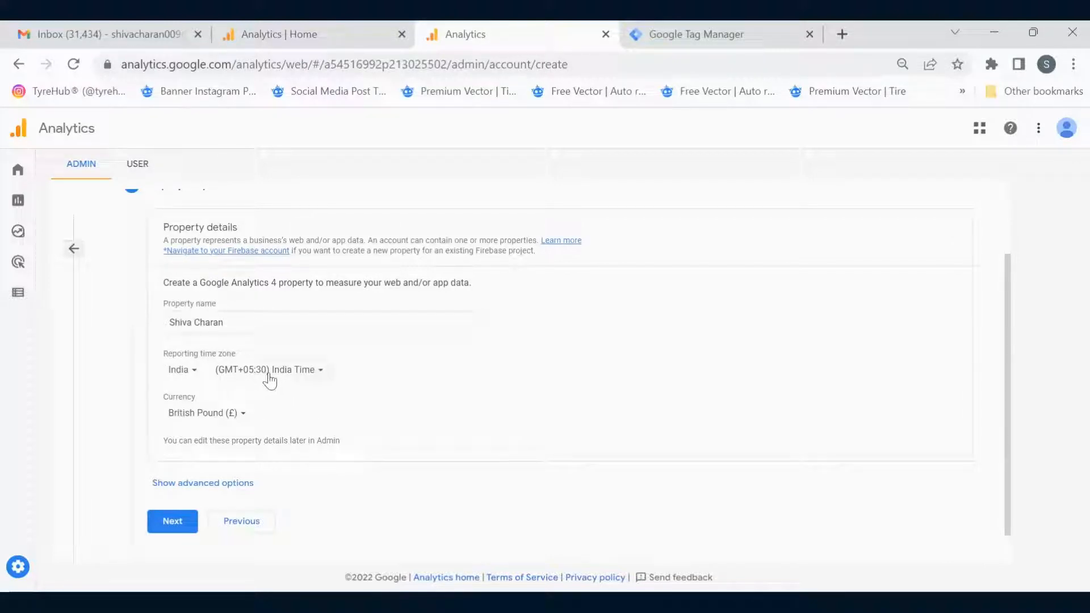
click(246, 378)
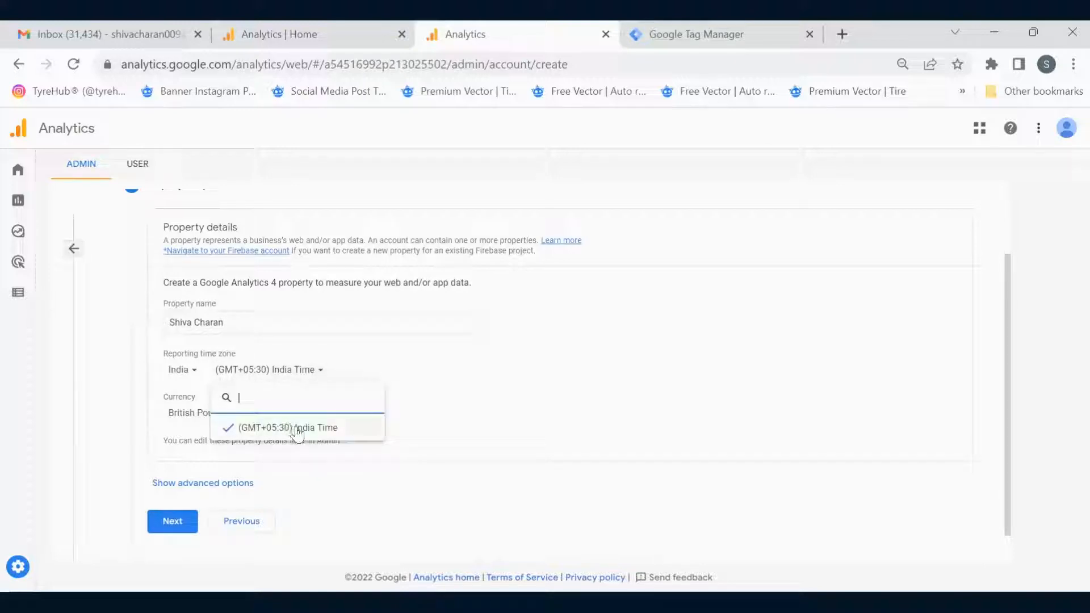
click(314, 378)
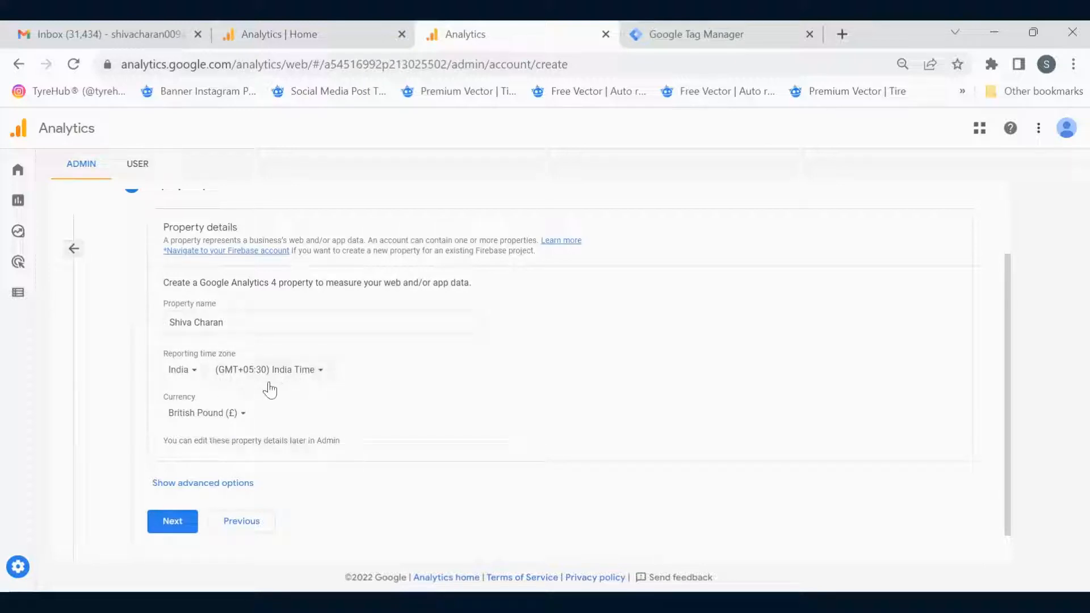
Step: Set the property's currency to Indian Rupee (₹)
click(199, 415)
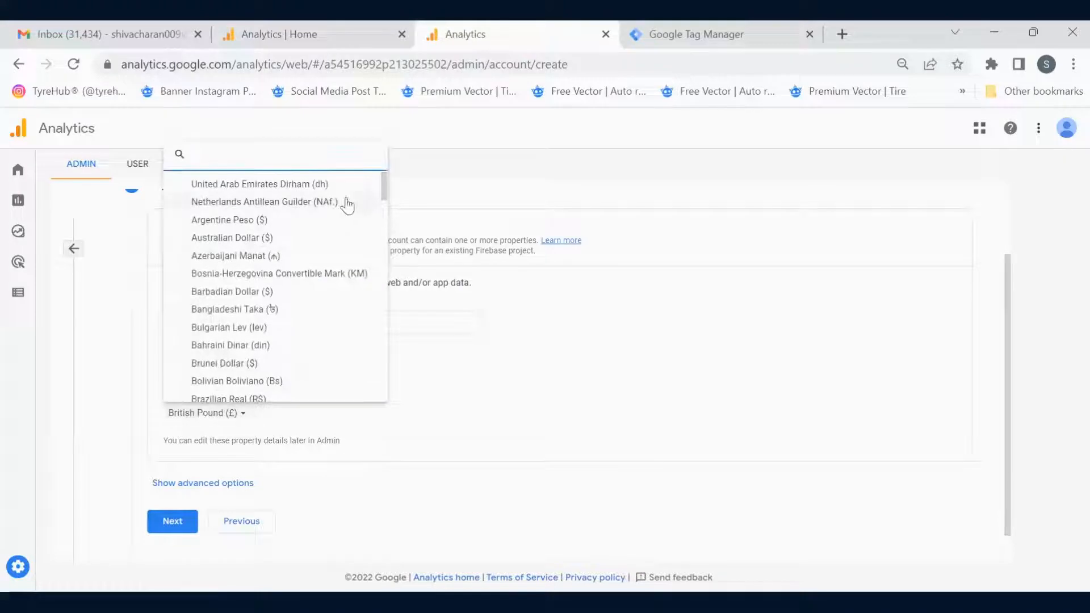
text(INR)
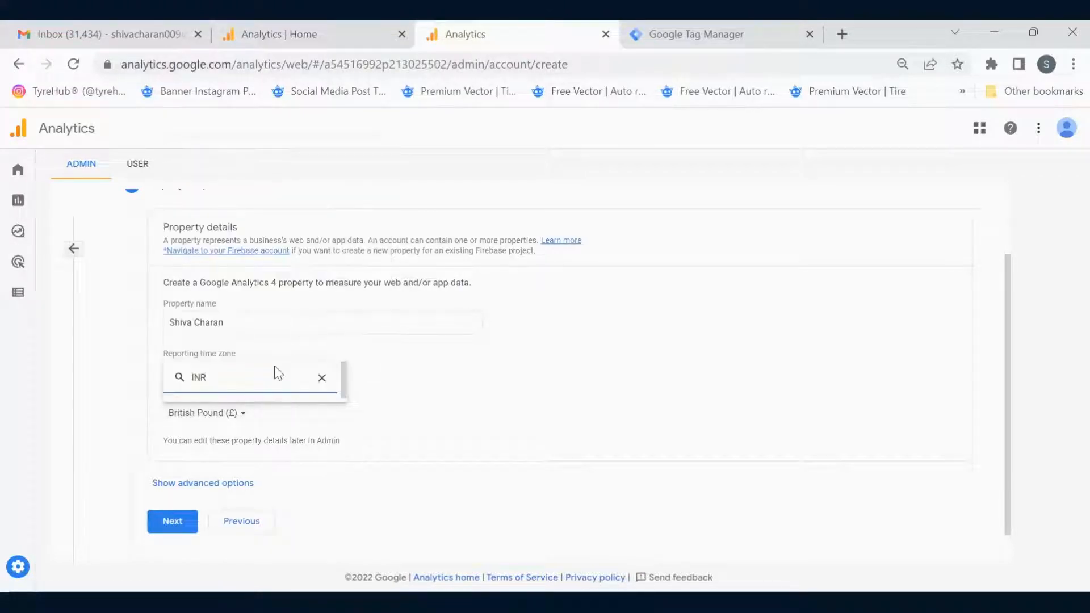
key(BackSpace)
key(BackSpace)
key(BackSpace)
text(India)
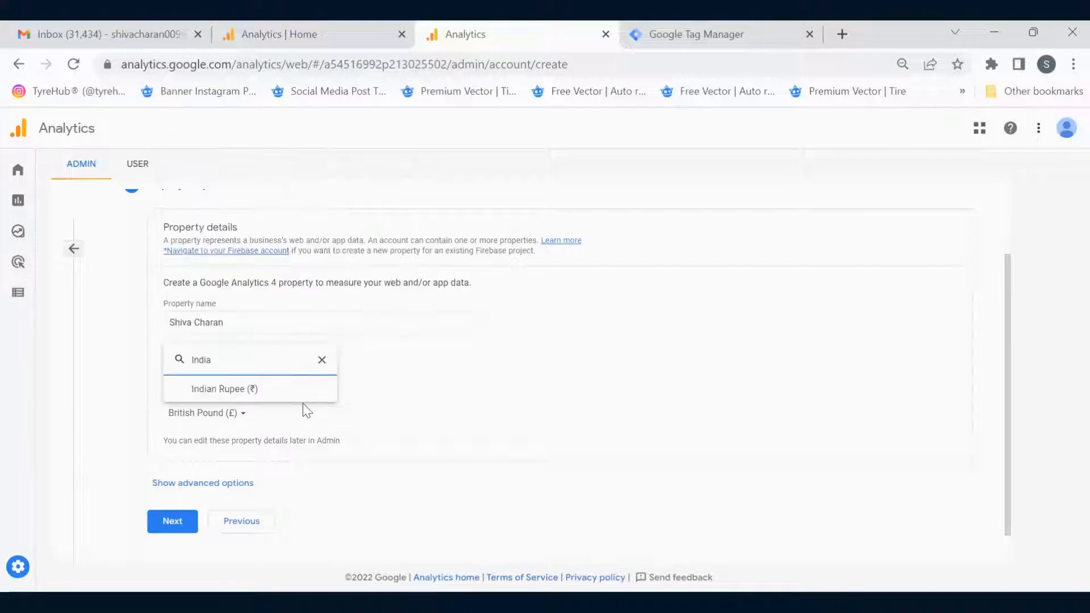
click(275, 391)
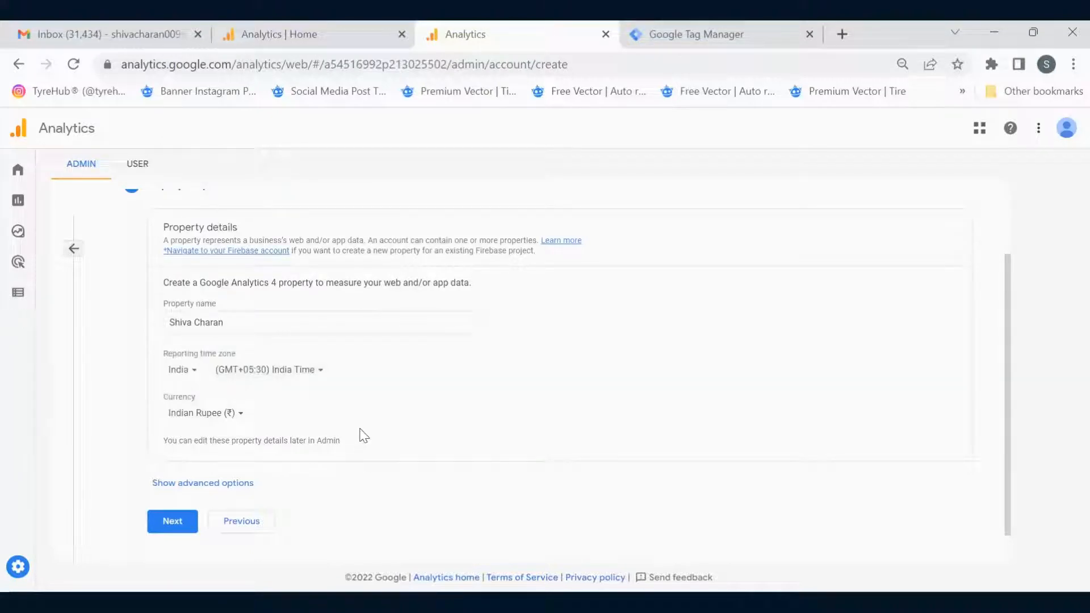
Step: Show the advanced property options and read the notice about creating a Universal Analytics property
scroll(241, 436, down, 1)
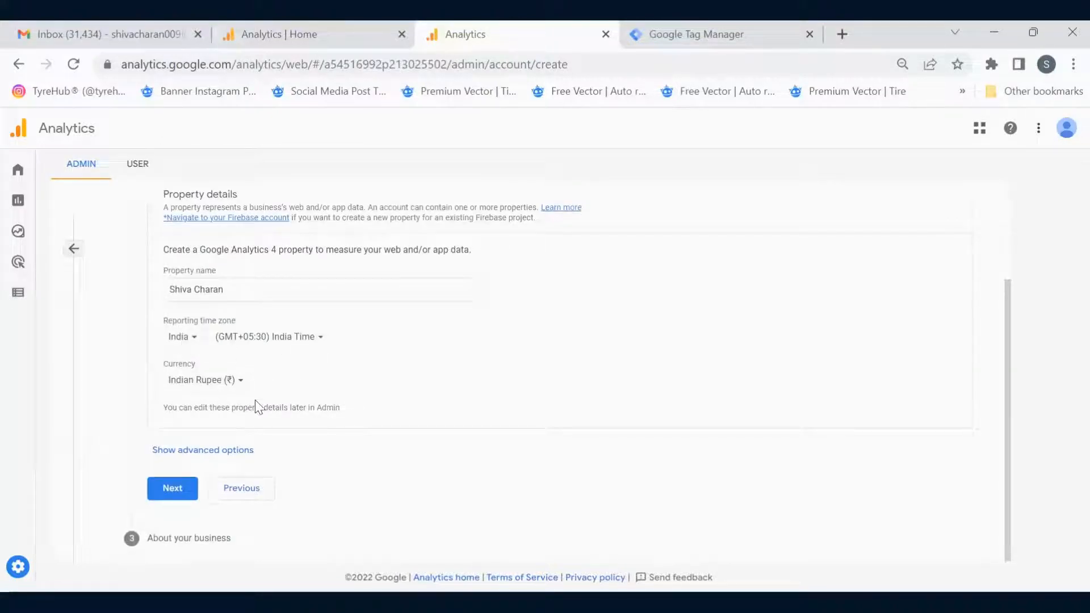
click(217, 451)
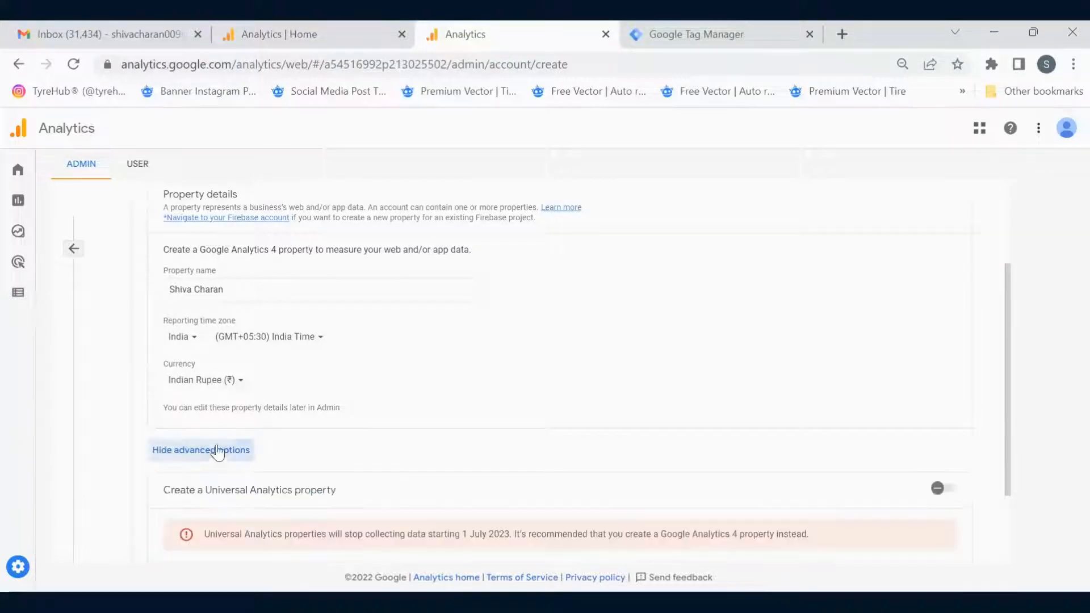
scroll(256, 421, down, 2)
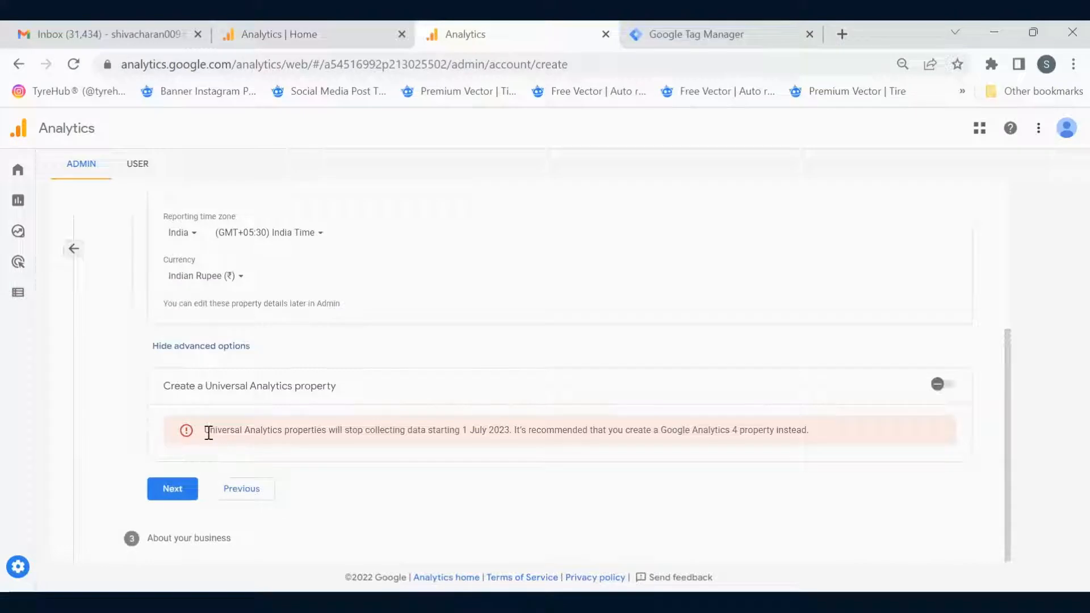
drag(206, 431, 506, 431)
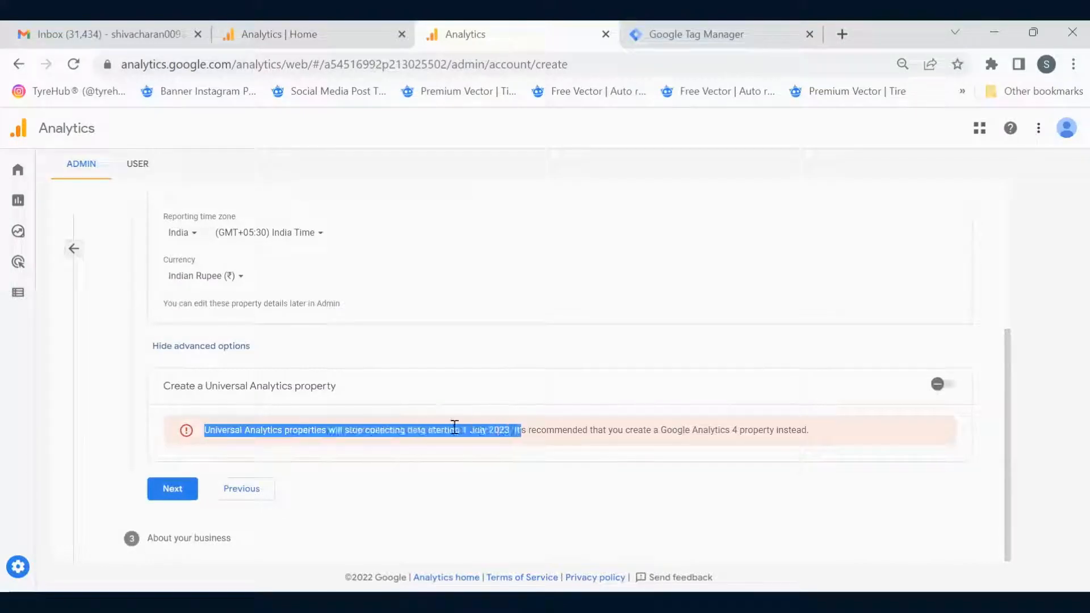
click(248, 448)
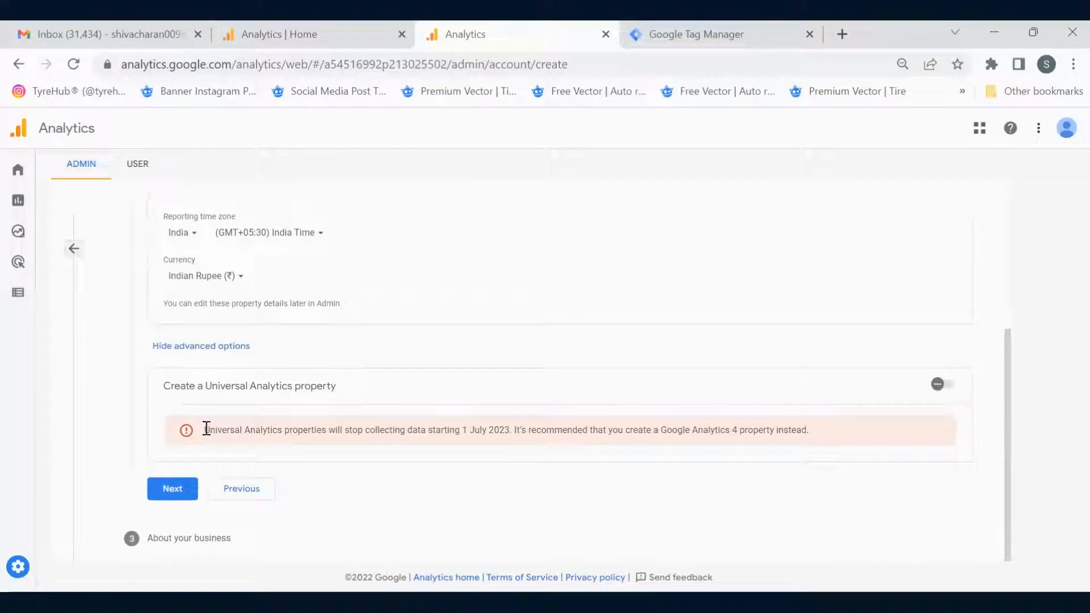
drag(206, 430, 278, 431)
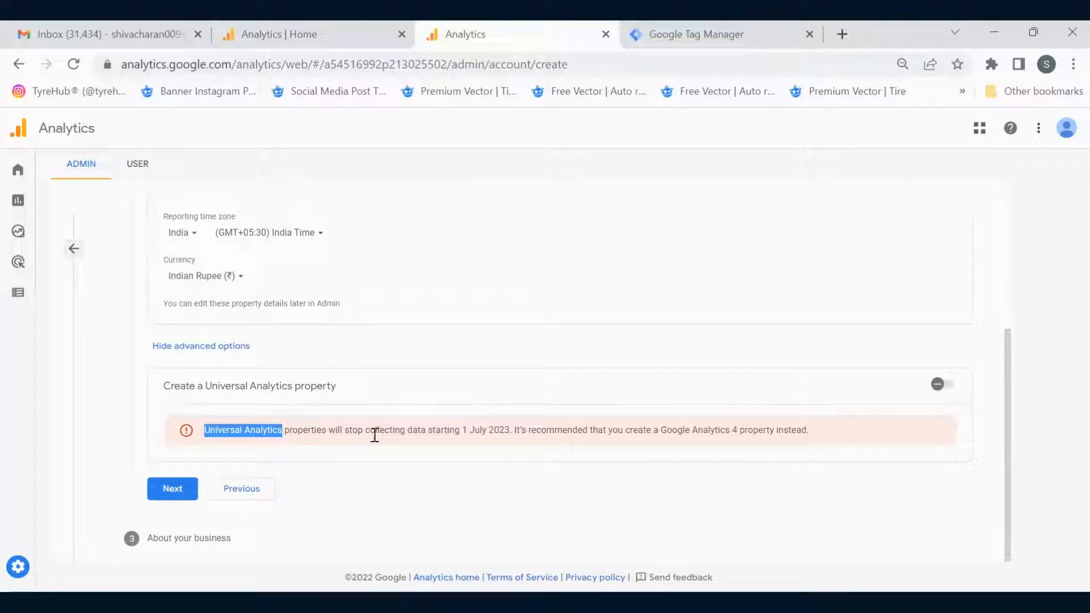
drag(366, 429, 459, 429)
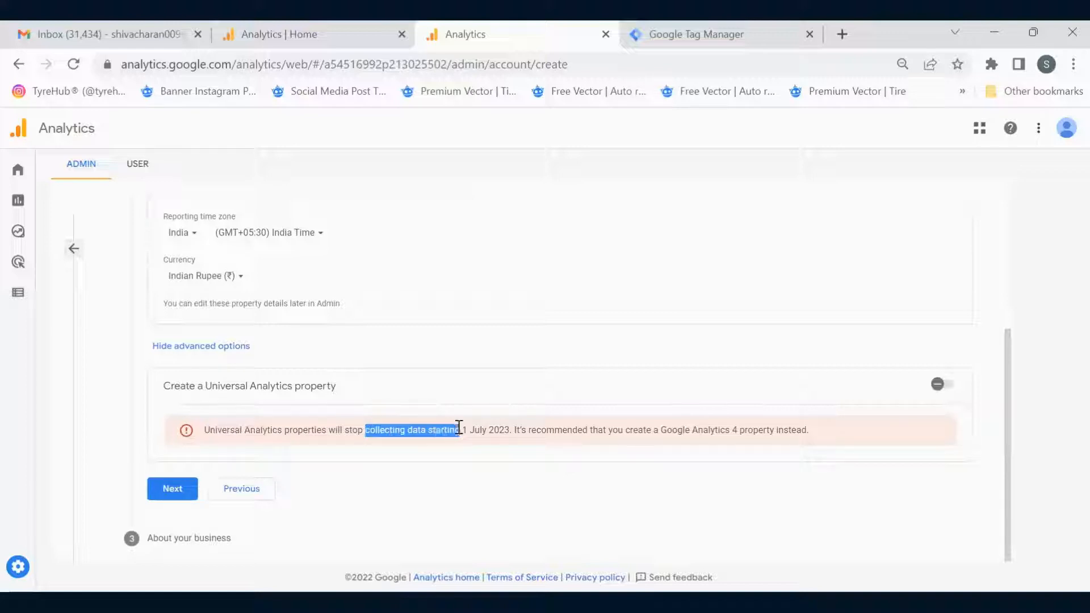
click(496, 435)
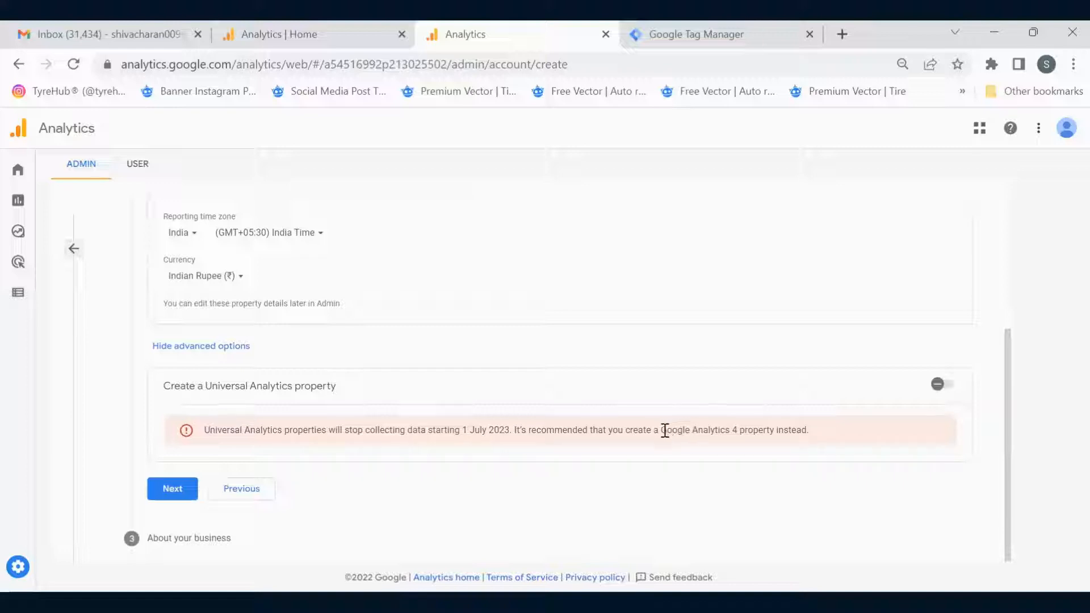
drag(661, 429, 846, 438)
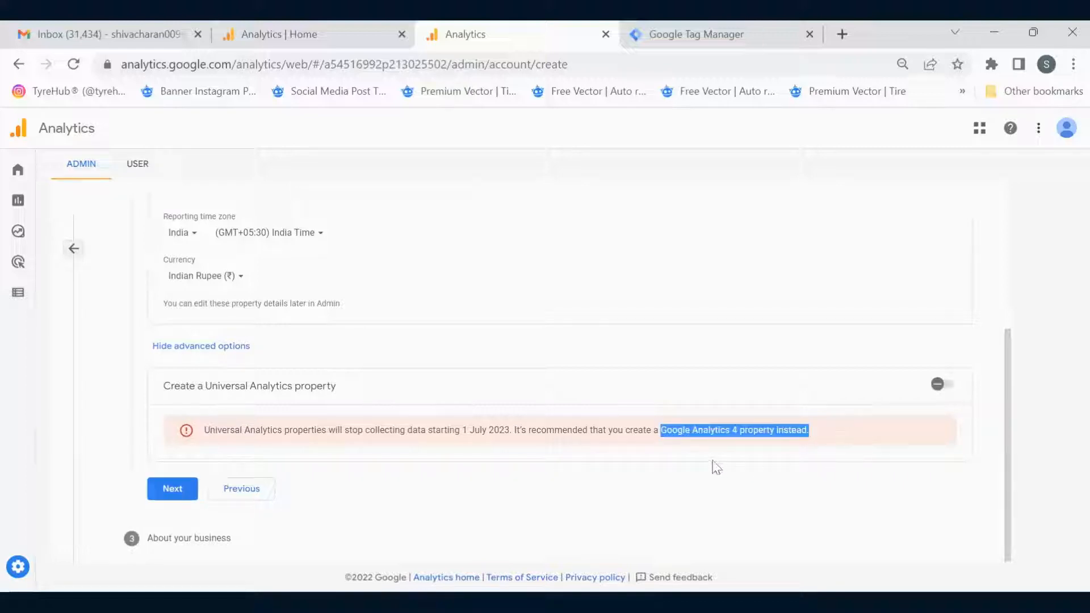
click(666, 451)
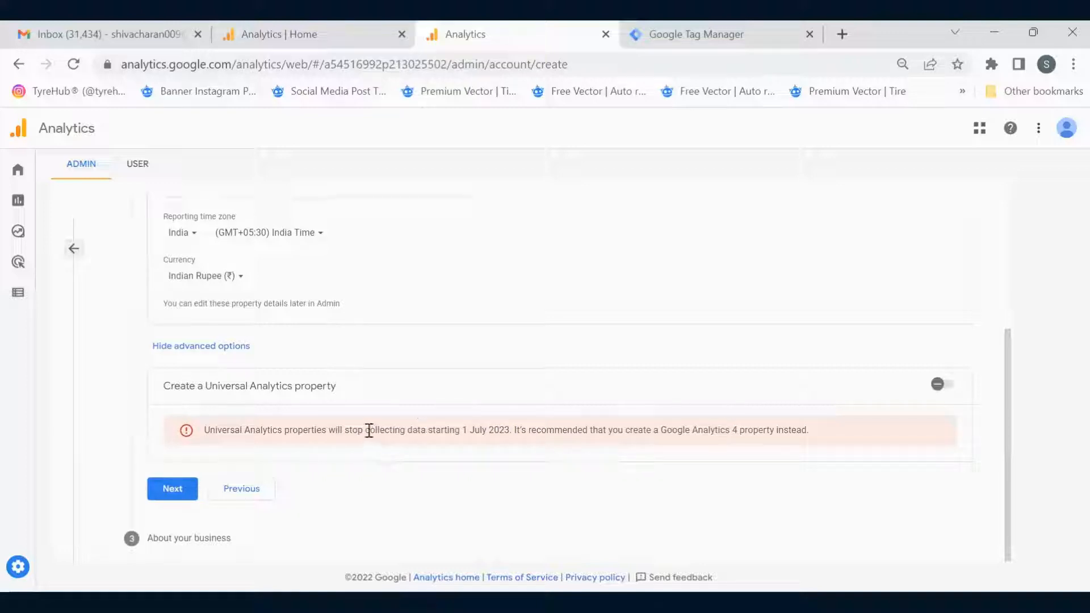
drag(369, 430, 457, 427)
click(344, 438)
Step: Continue to the business information and set the industry category to People & Society and the business size to Small – 1 to 10 employees
click(172, 489)
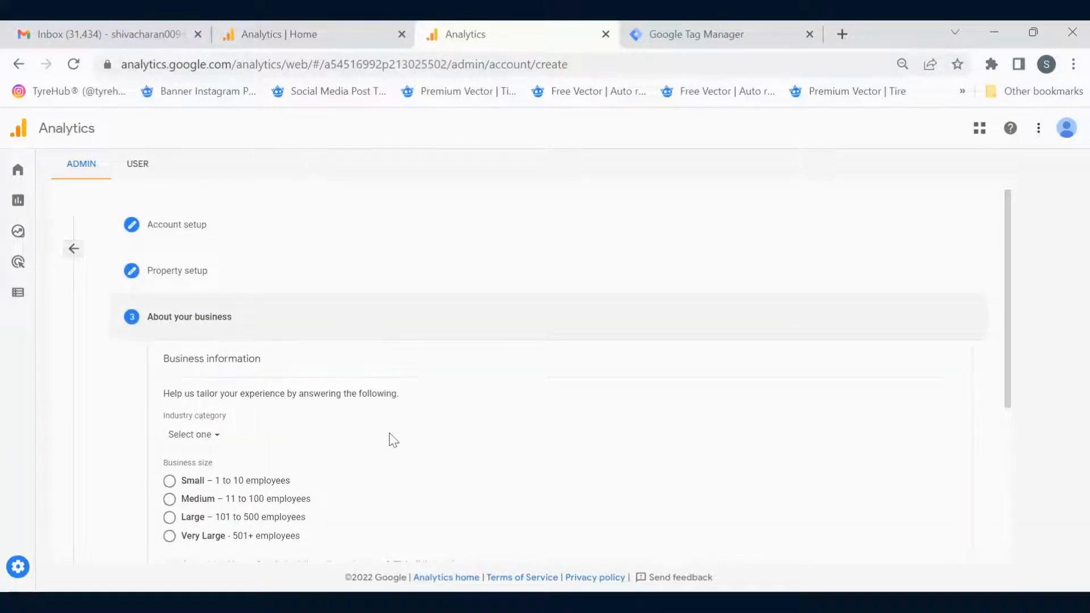
scroll(393, 440, down, 3)
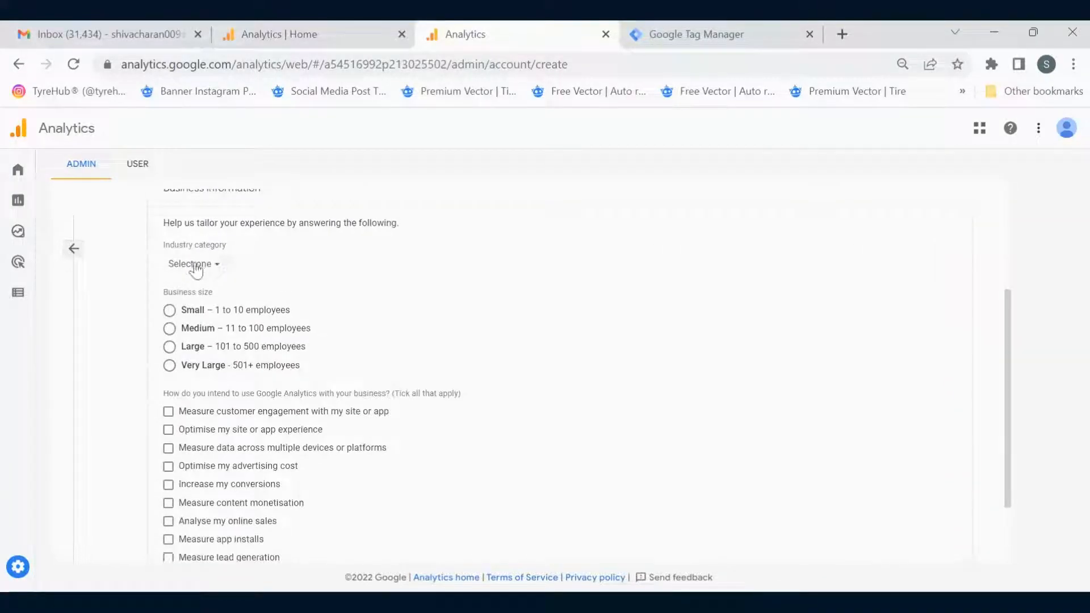
click(193, 264)
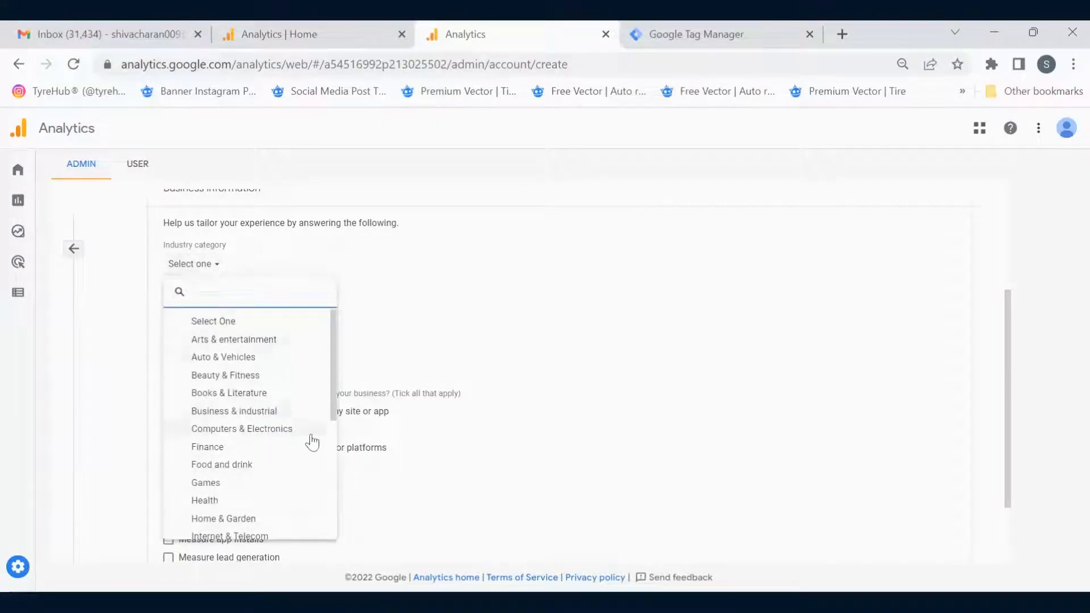
scroll(313, 443, down, 5)
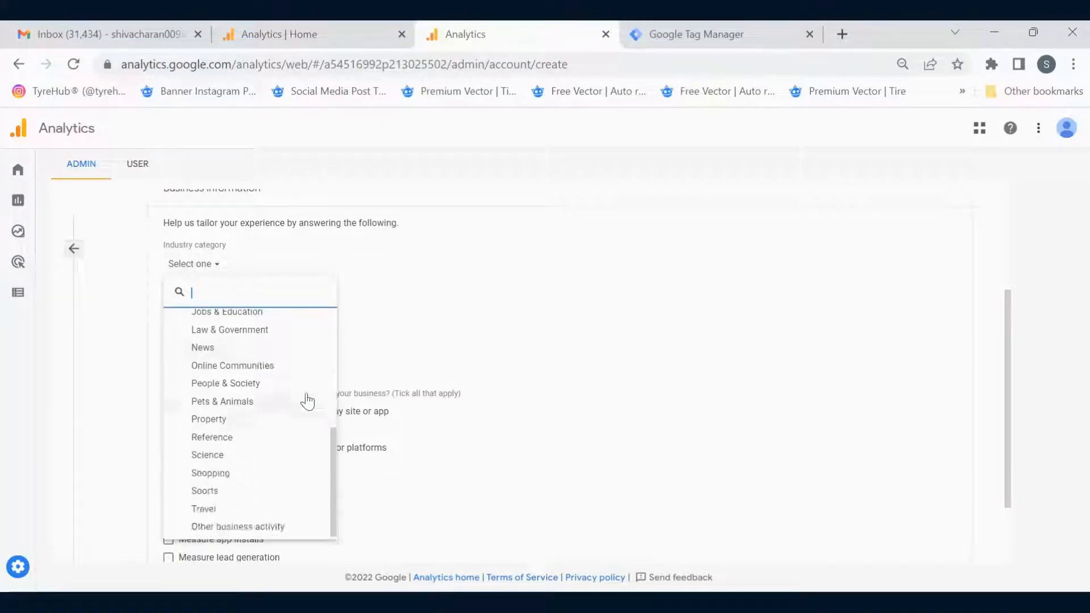
click(294, 391)
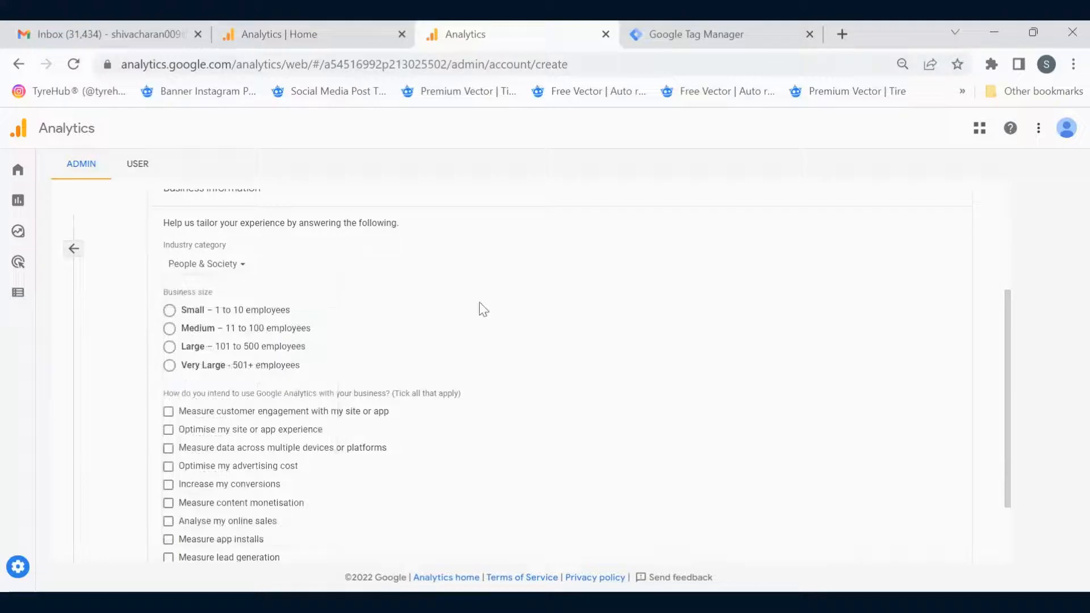
click(219, 316)
scroll(244, 299, down, 2)
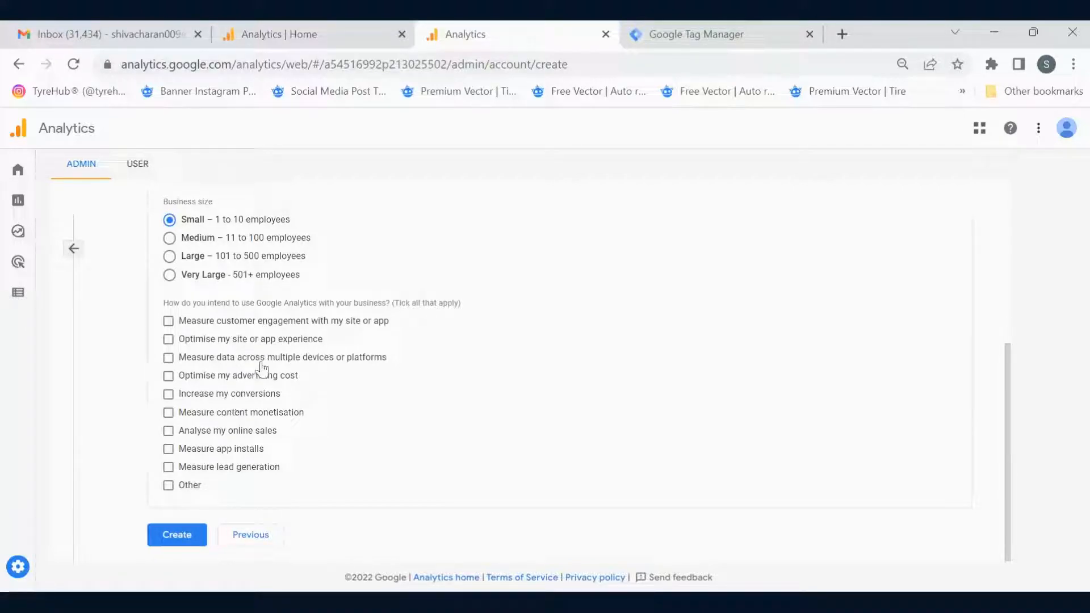
scroll(263, 365, up, 5)
scroll(265, 361, down, 5)
click(199, 535)
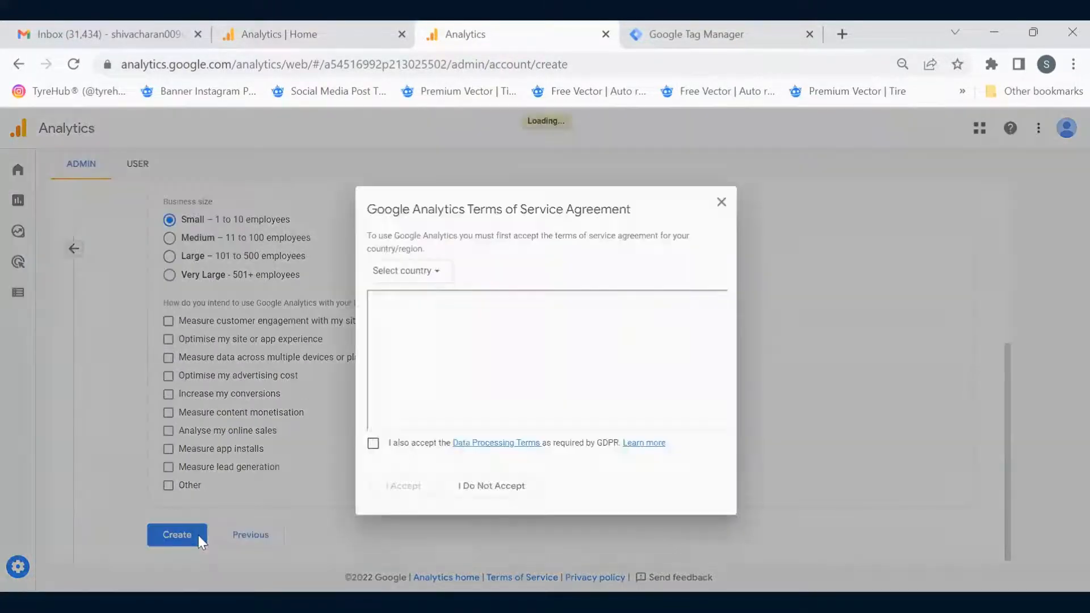
click(432, 267)
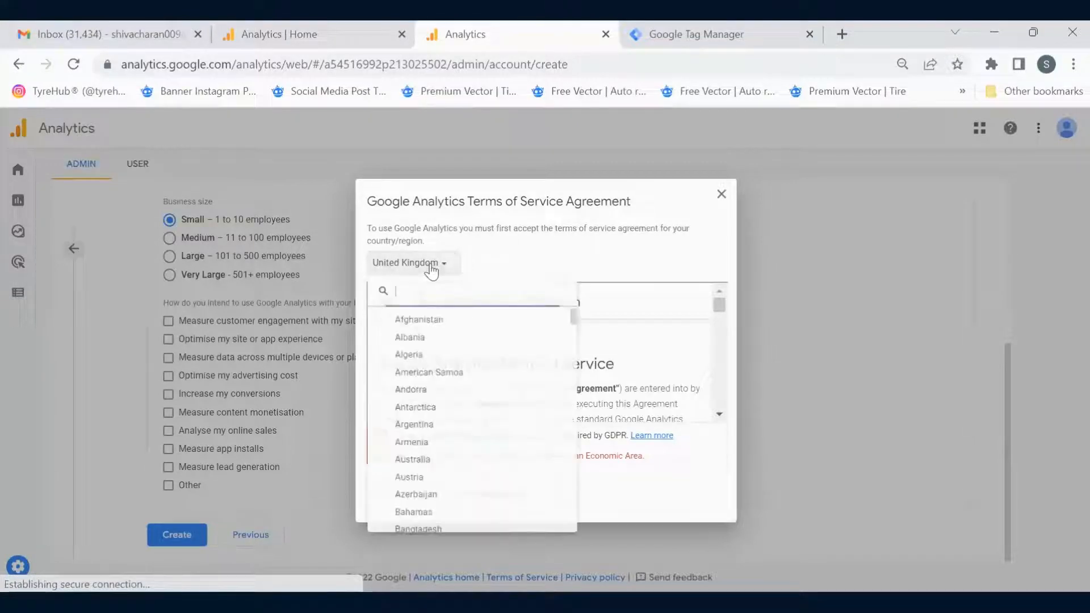
text(Indi)
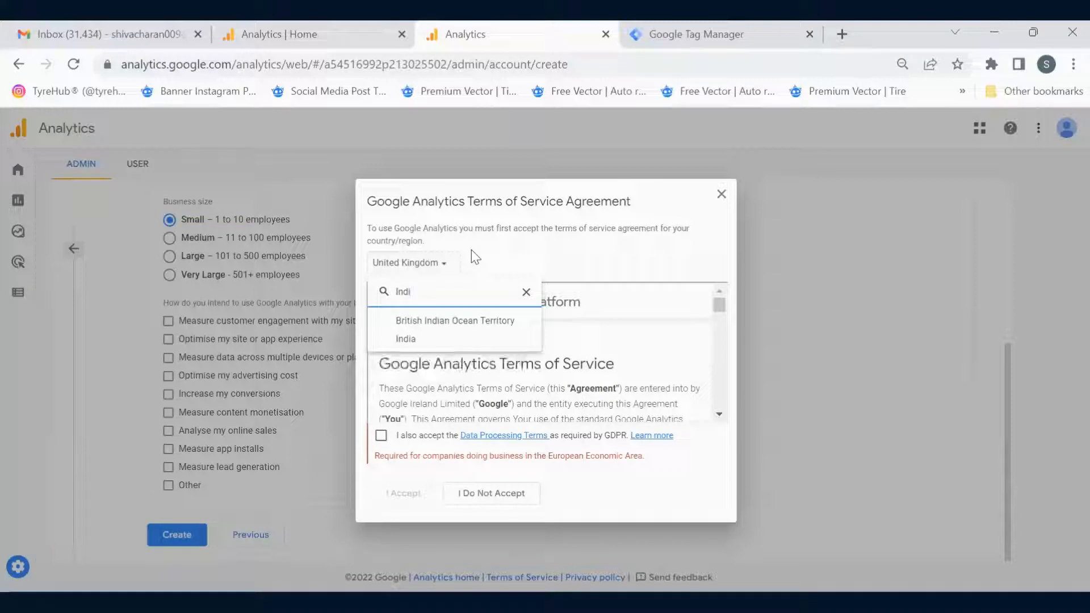
click(427, 342)
click(373, 443)
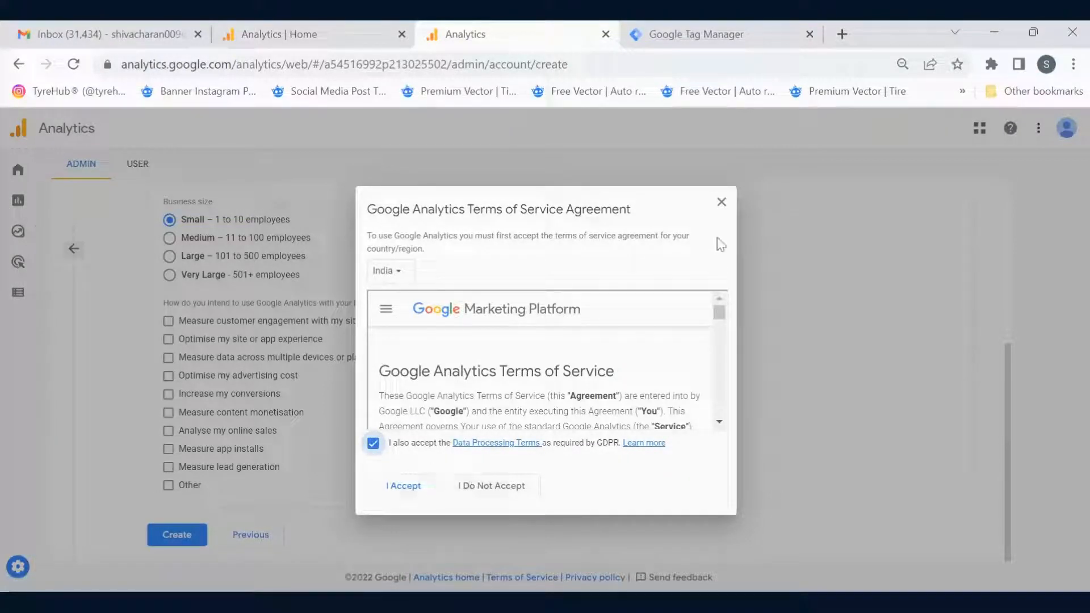
click(722, 203)
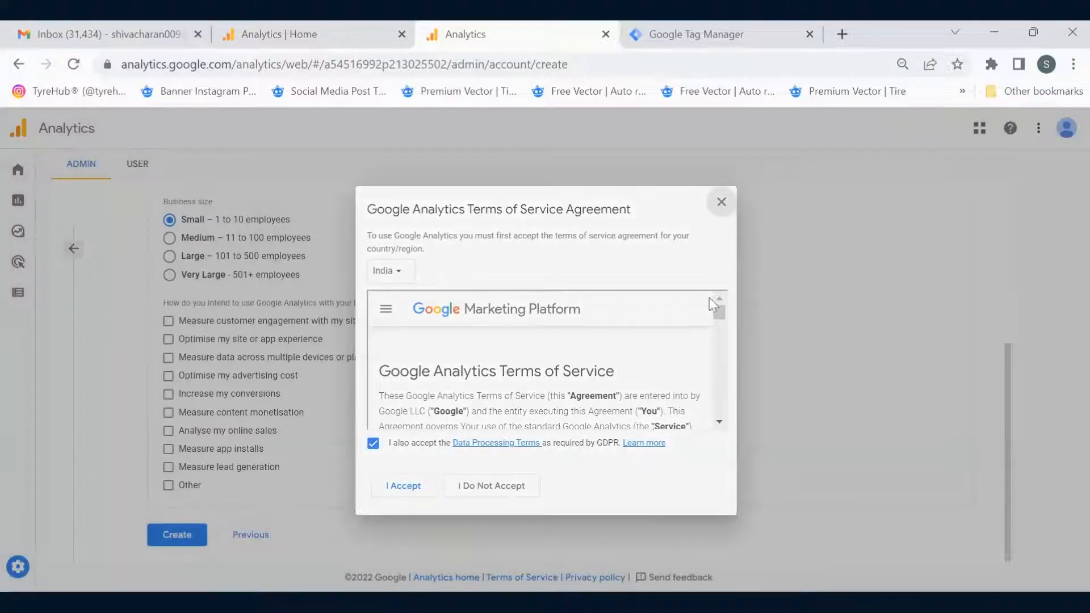
Step: Review the property setup details and advanced options, and return to the business information to check it
scroll(530, 454, up, 5)
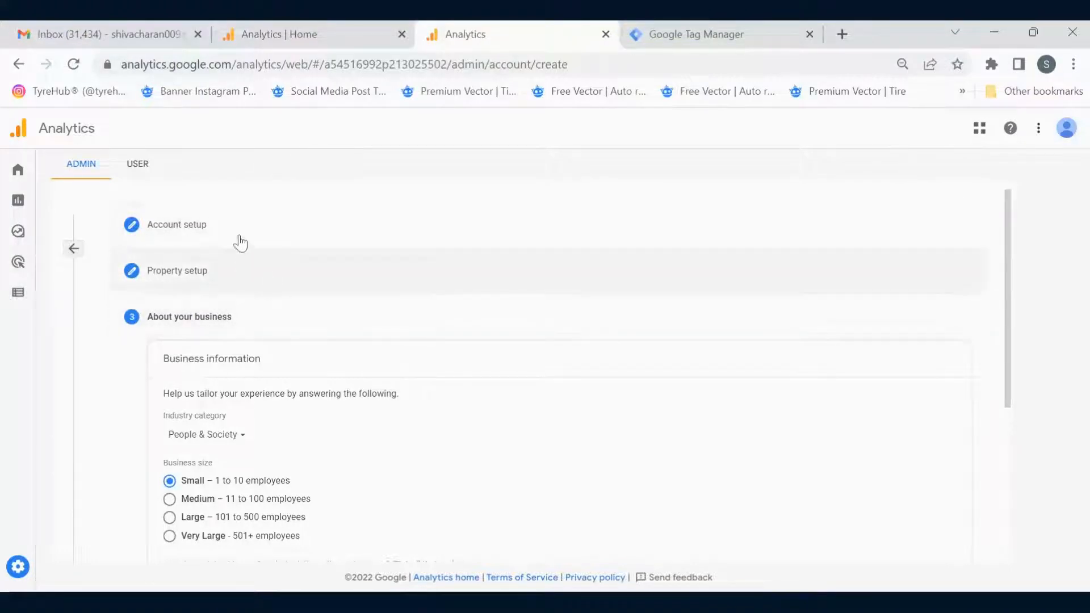
click(265, 280)
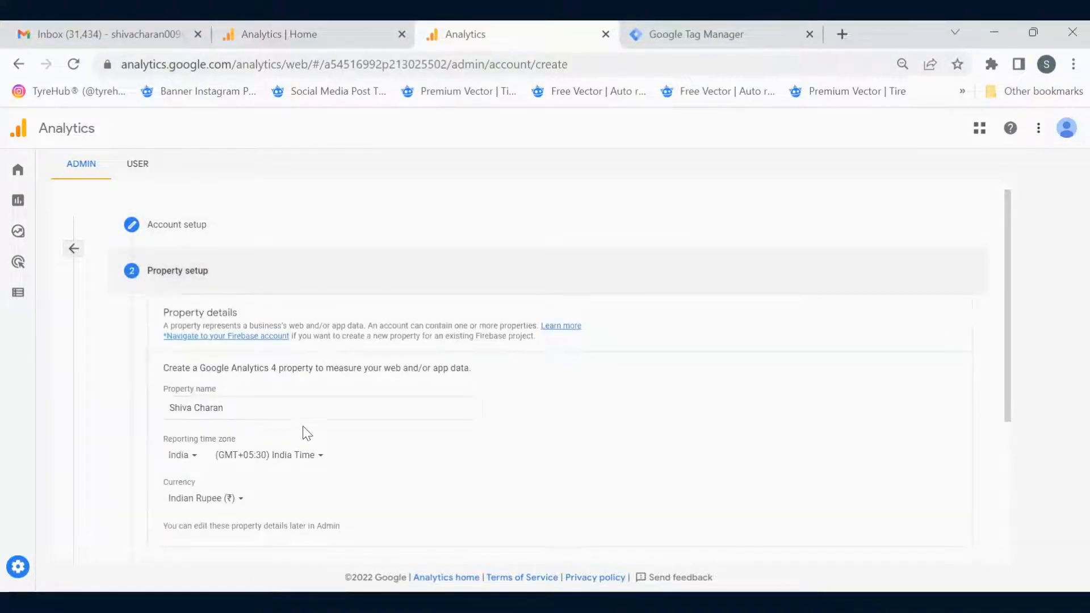
scroll(315, 437, down, 2)
scroll(296, 369, up, 2)
scroll(292, 431, down, 4)
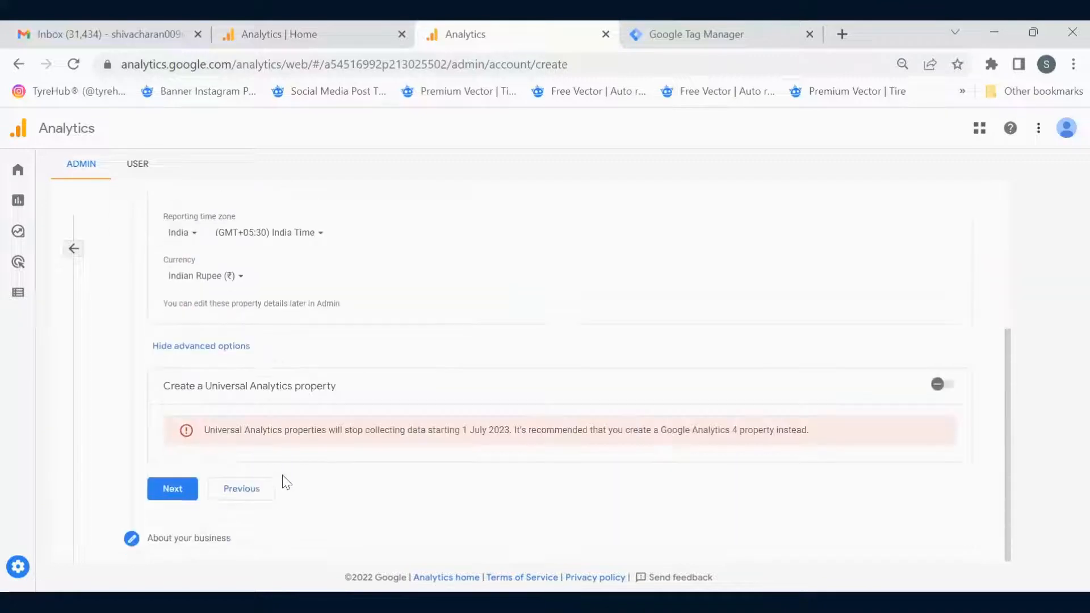
click(179, 488)
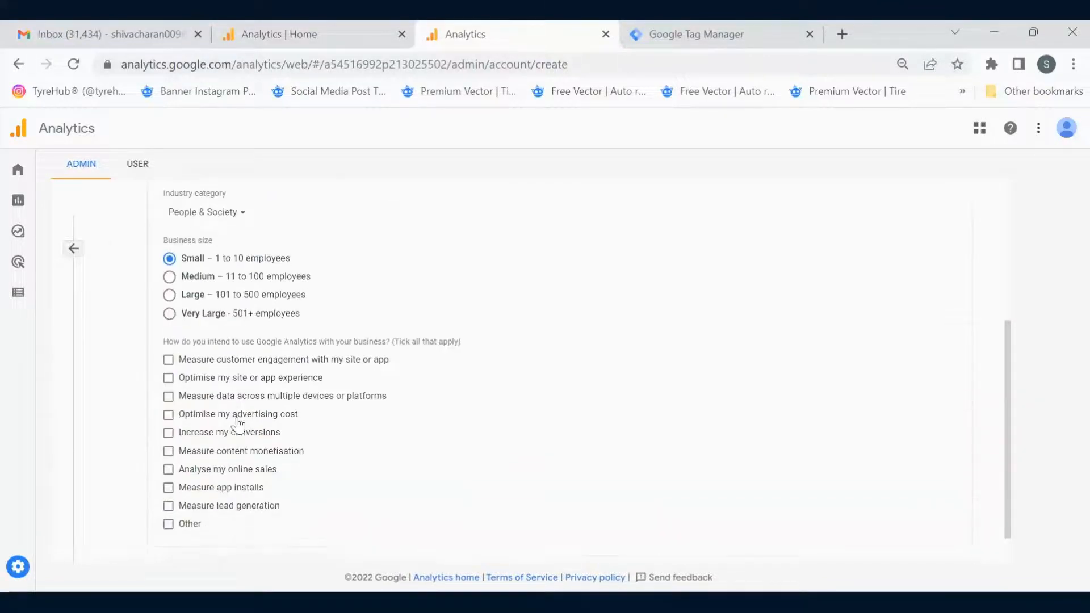
scroll(239, 426, down, 1)
scroll(237, 426, up, 5)
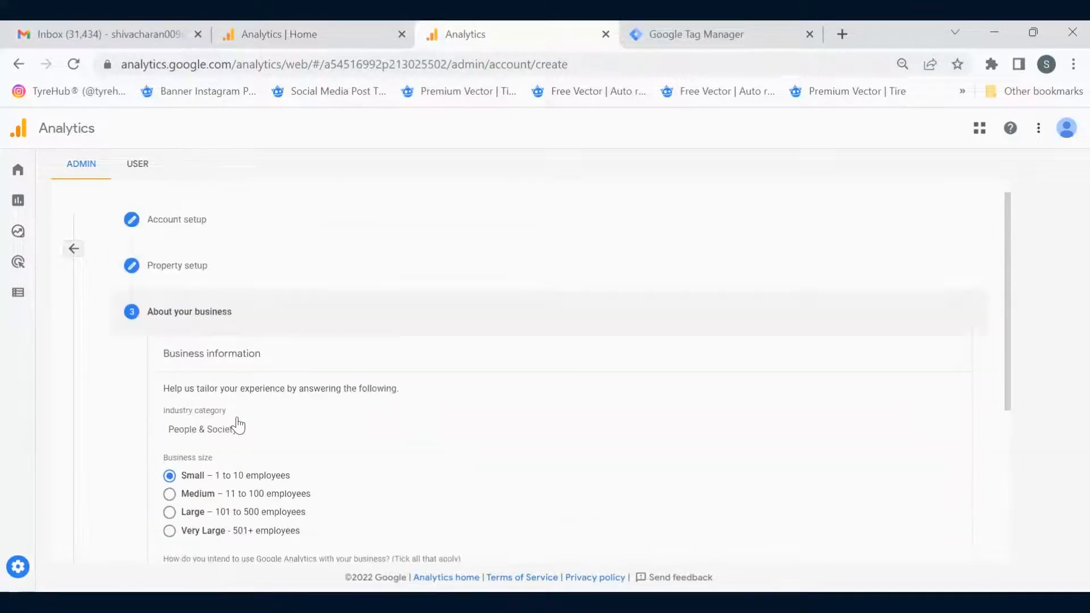
scroll(238, 425, down, 5)
Step: Create the account, accepting the Terms of Service for India together with the GDPR Data Processing Terms
click(188, 544)
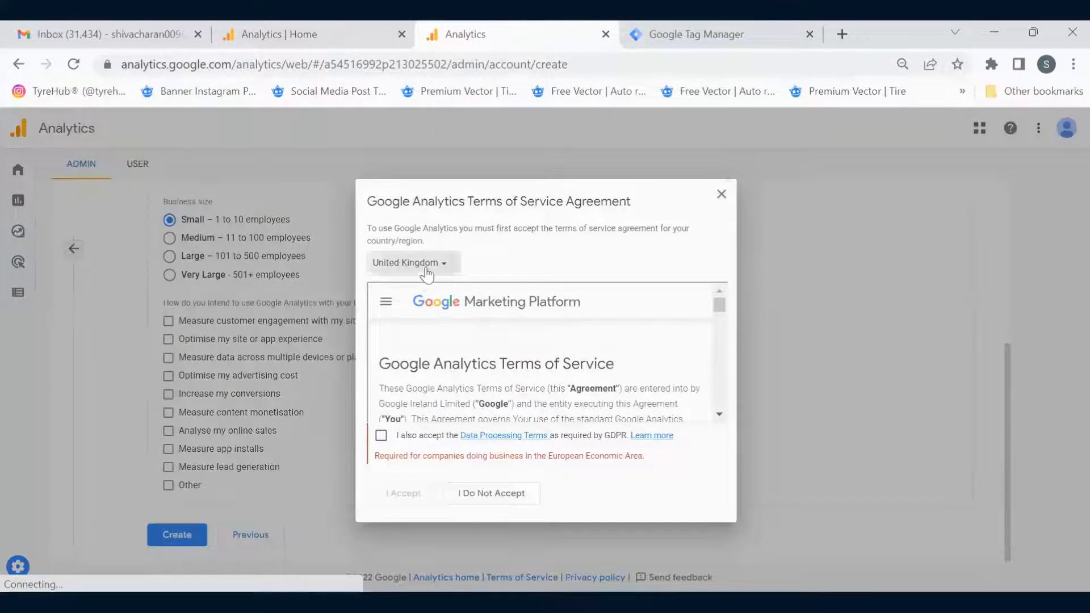
click(426, 269)
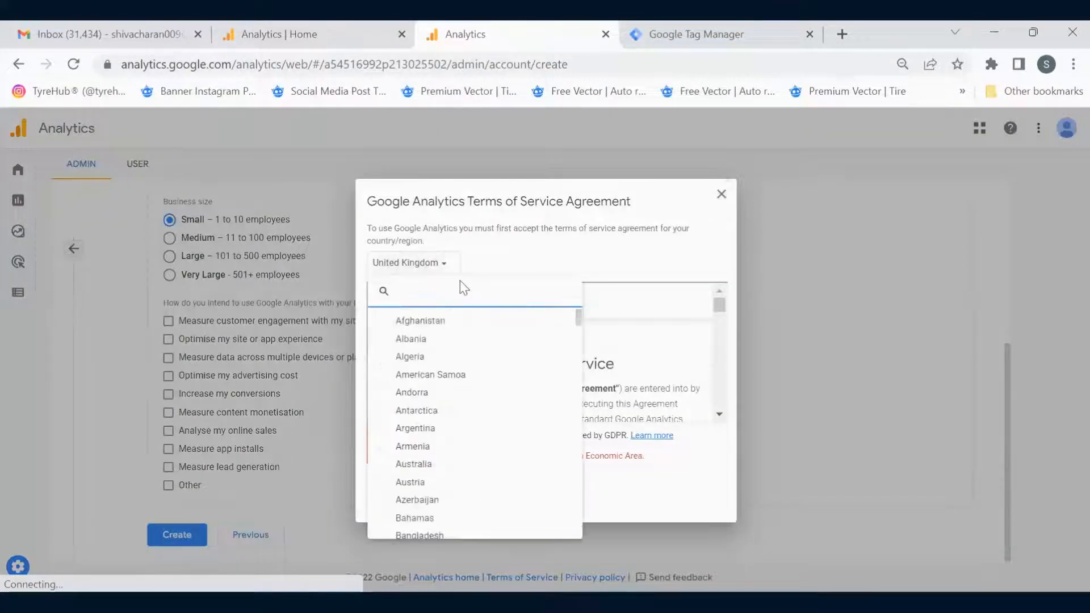
text(Ind)
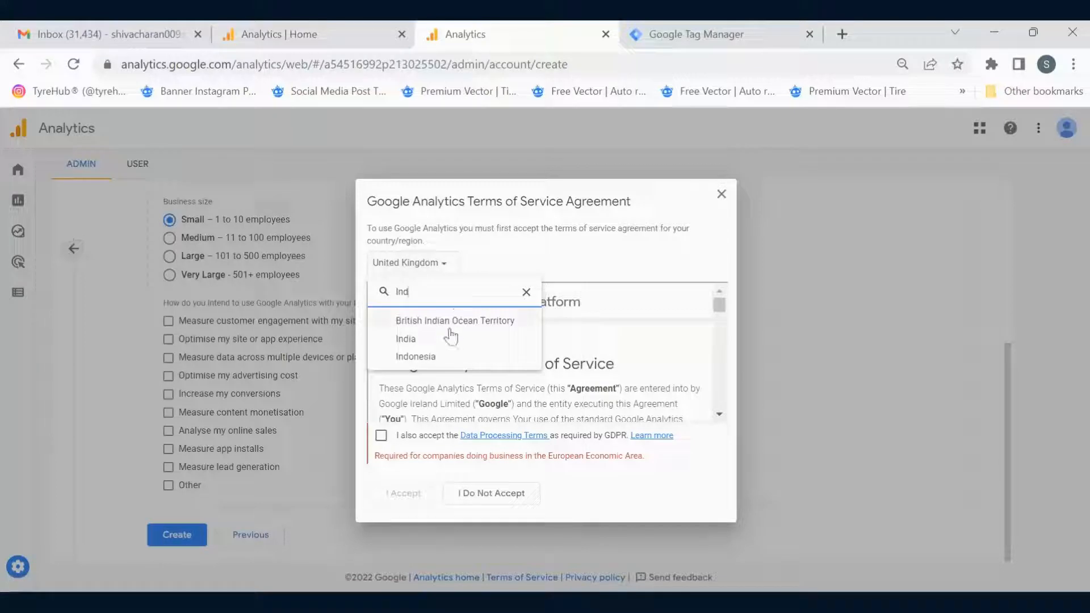
click(451, 338)
click(375, 446)
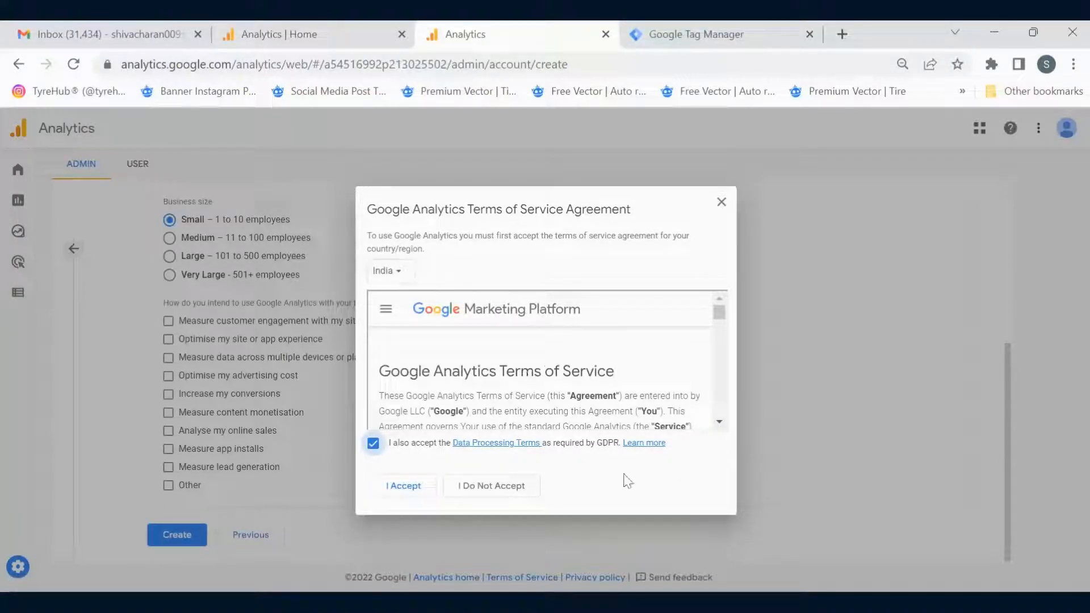
click(409, 489)
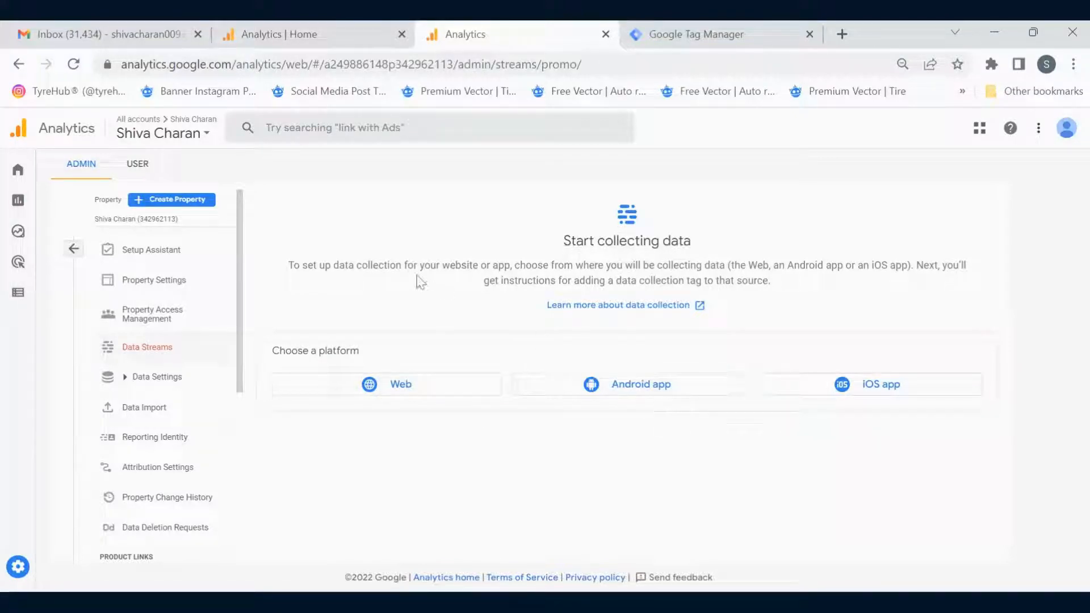
drag(294, 266, 466, 264)
click(492, 268)
click(399, 395)
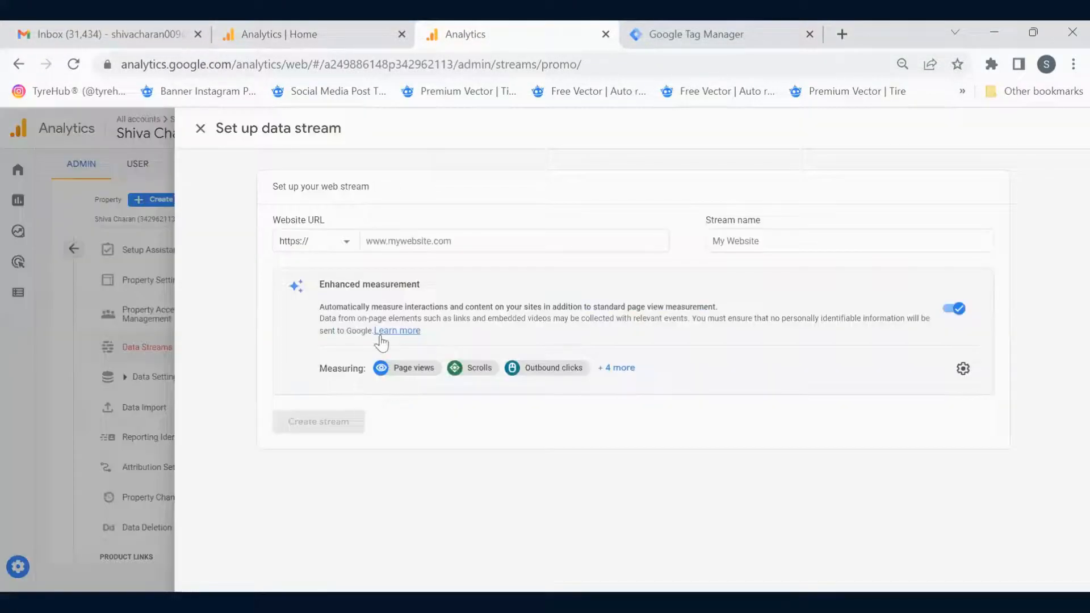
click(412, 243)
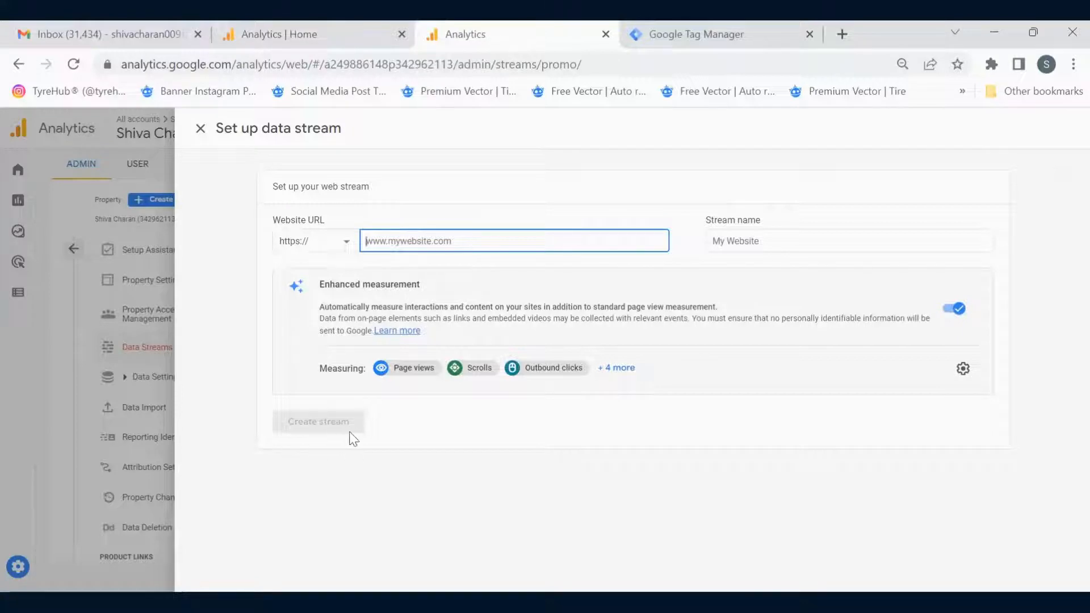
text(exa)
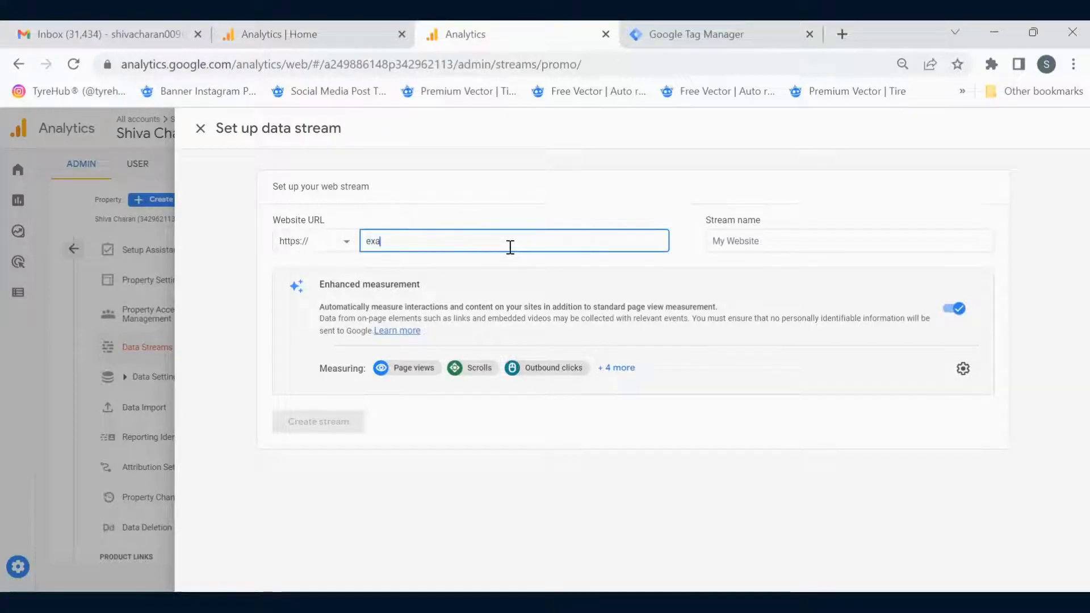
text(mple.com)
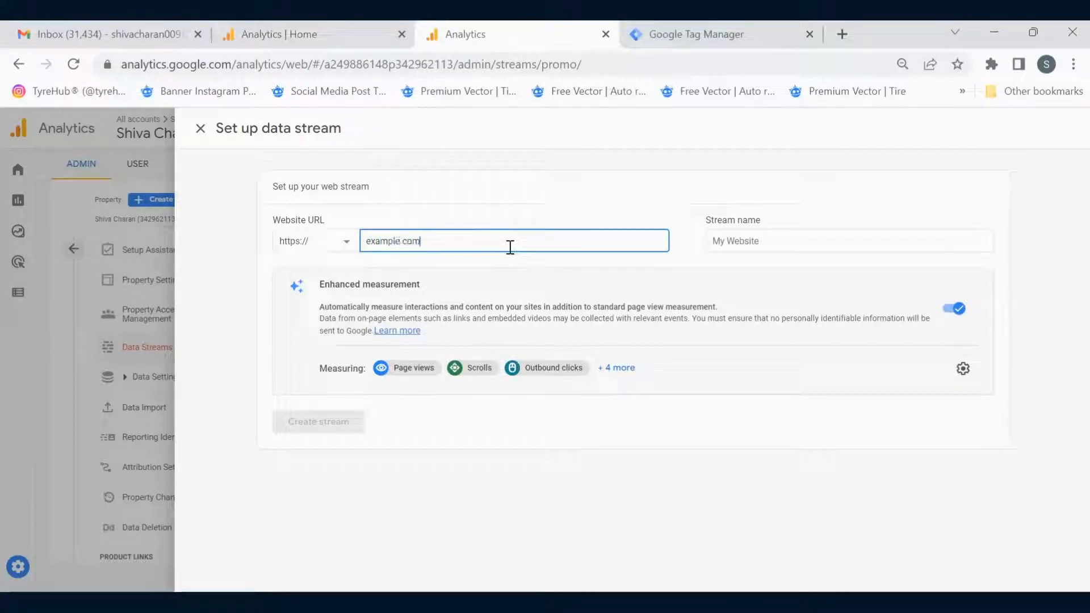
click(507, 276)
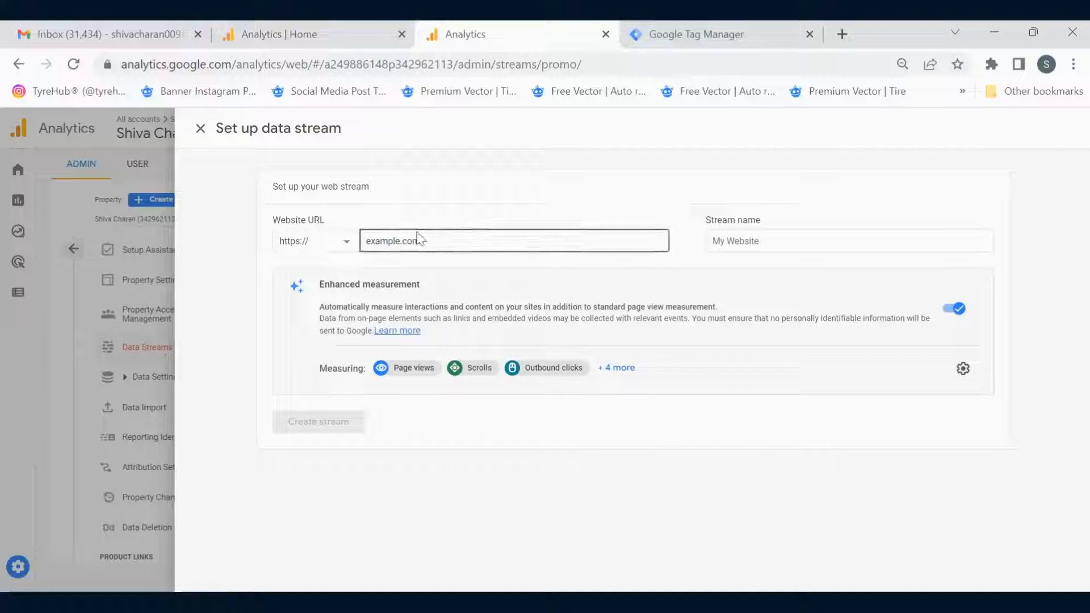
click(750, 243)
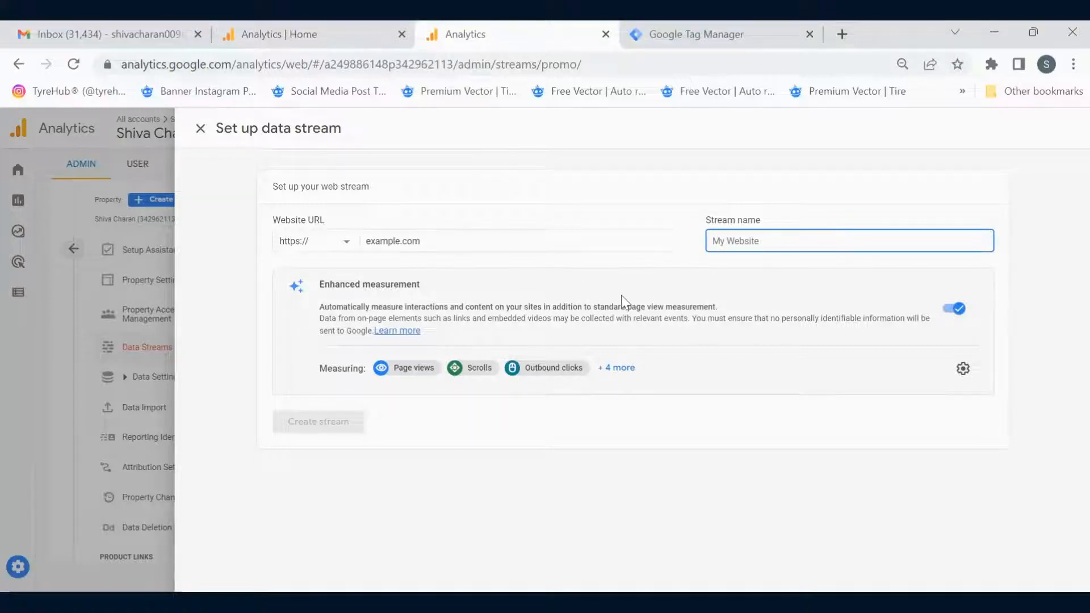
text(Shiva Charan)
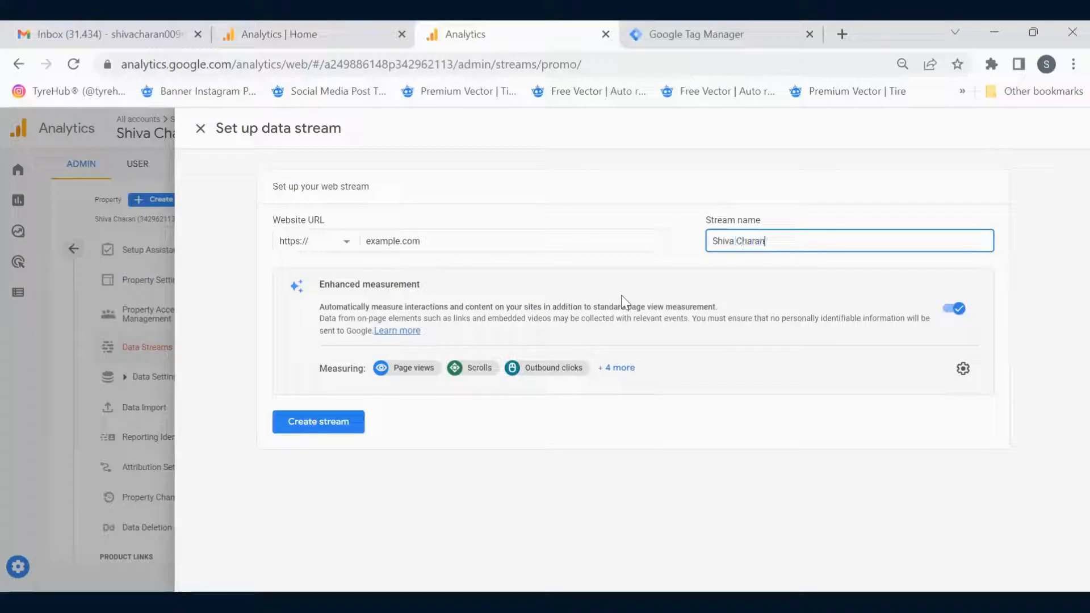
click(542, 436)
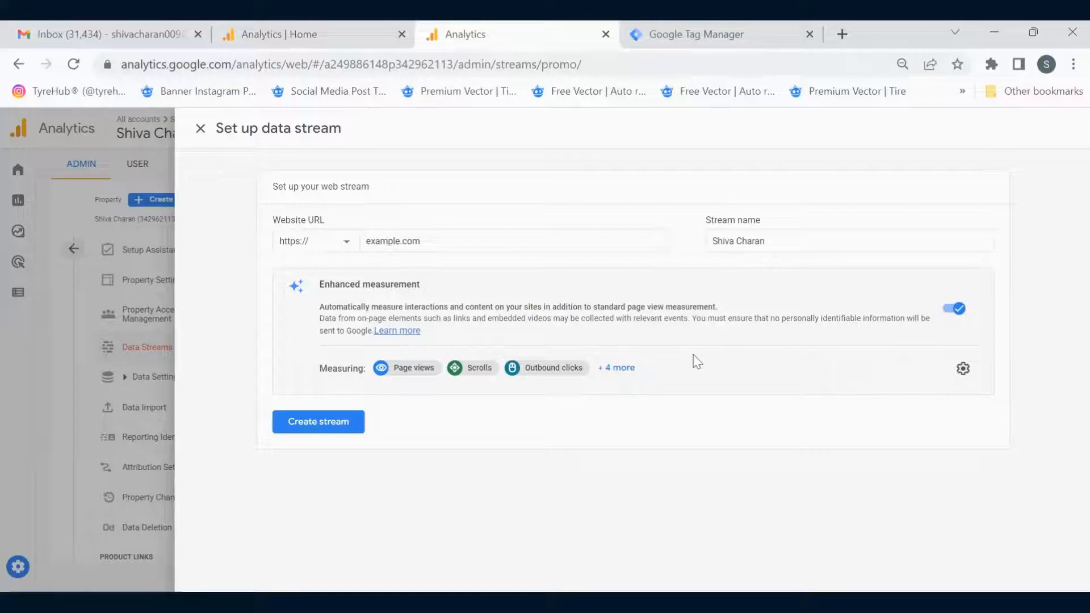
Step: Review the enhanced measurement events, save them with File downloads switched on, and create the web stream
drag(319, 284, 481, 288)
click(482, 288)
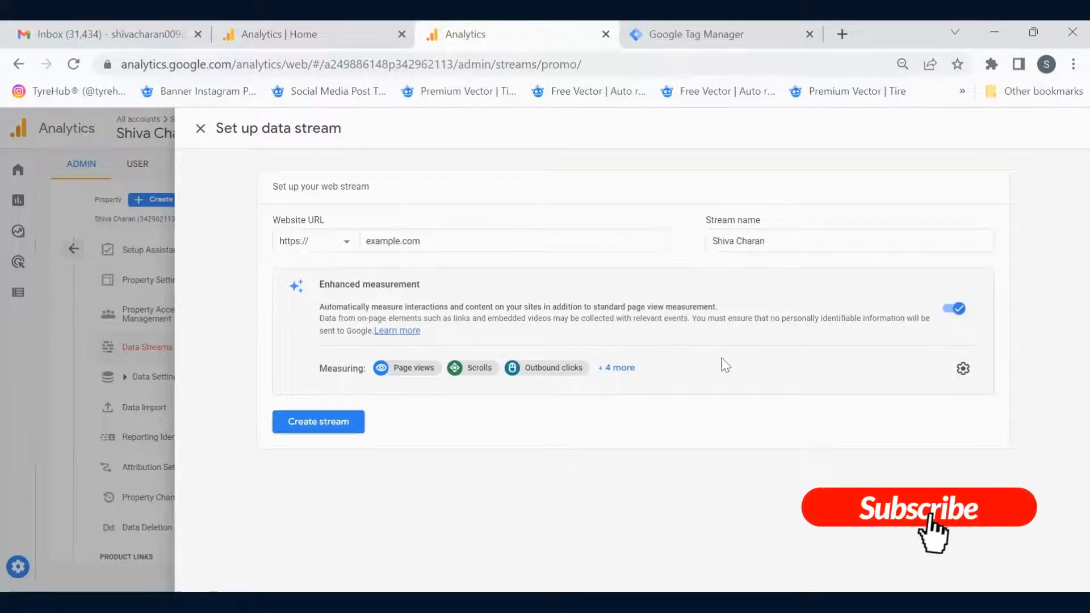
click(618, 369)
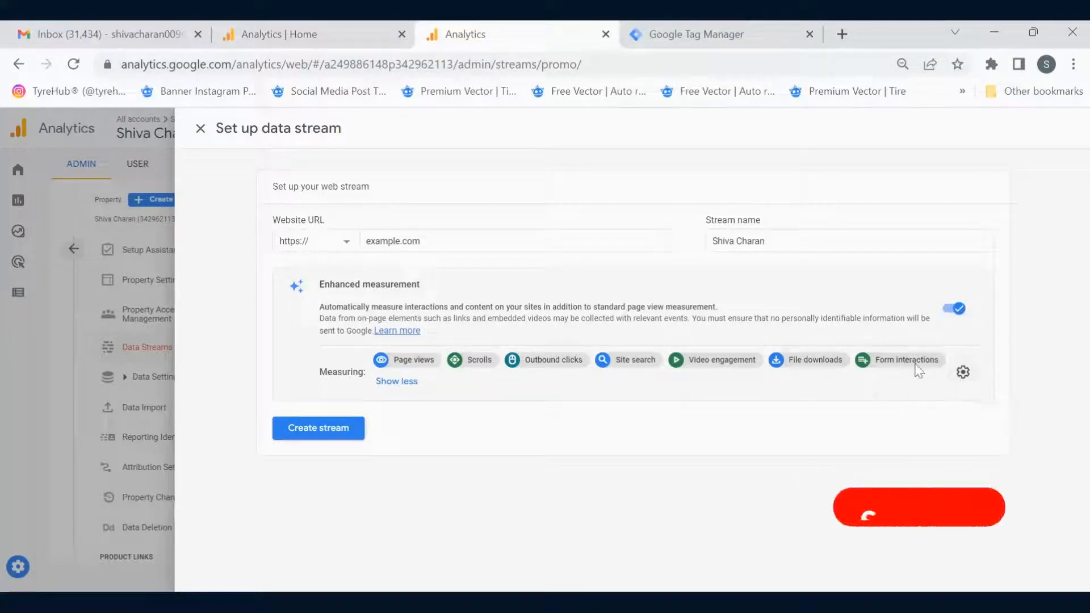
click(963, 373)
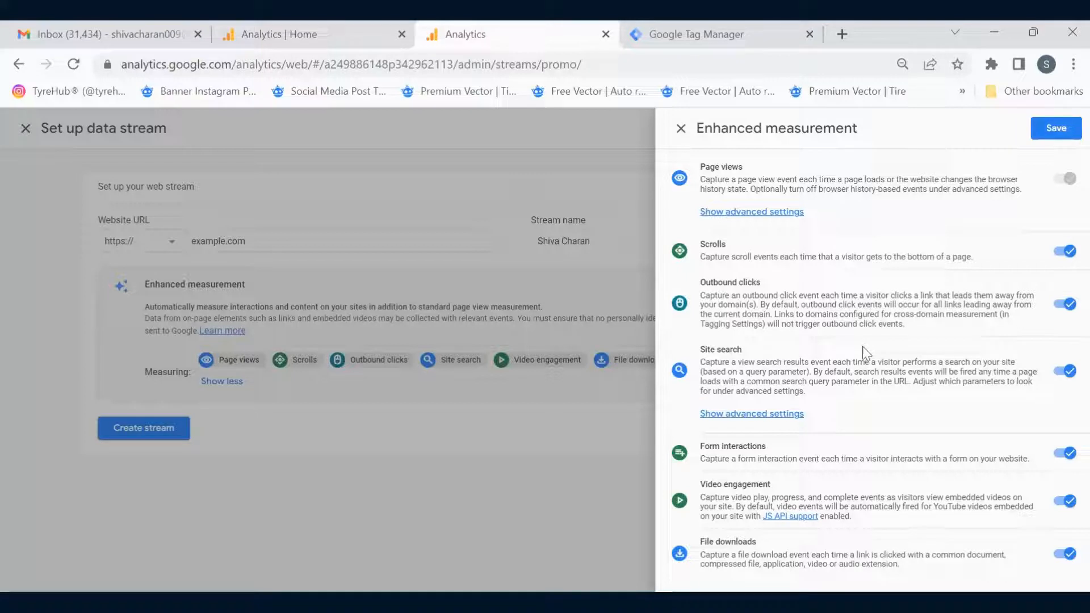
click(1057, 559)
click(1069, 558)
click(1066, 135)
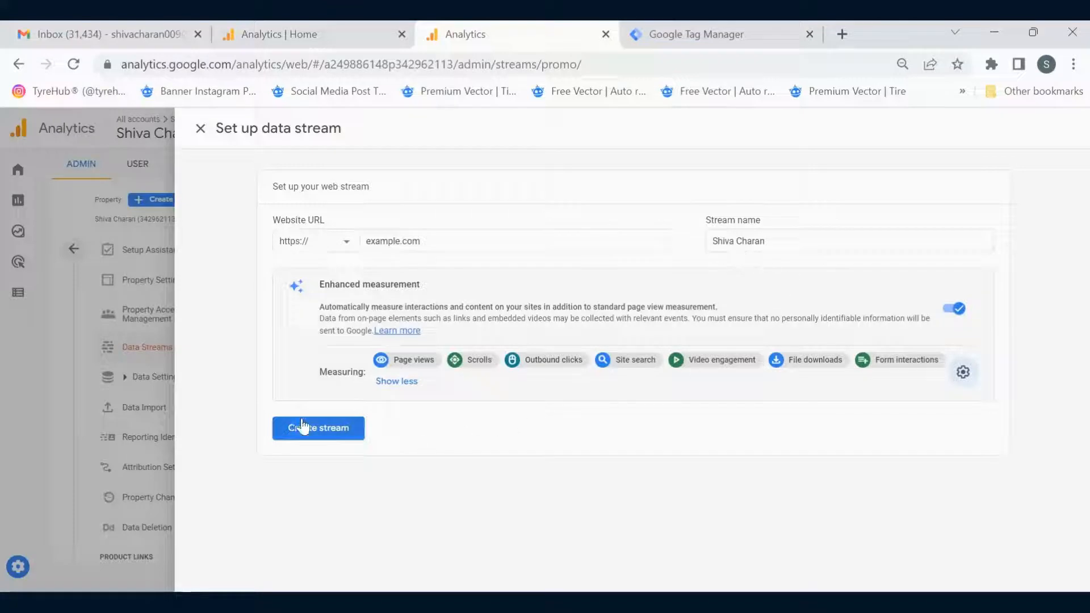
click(325, 431)
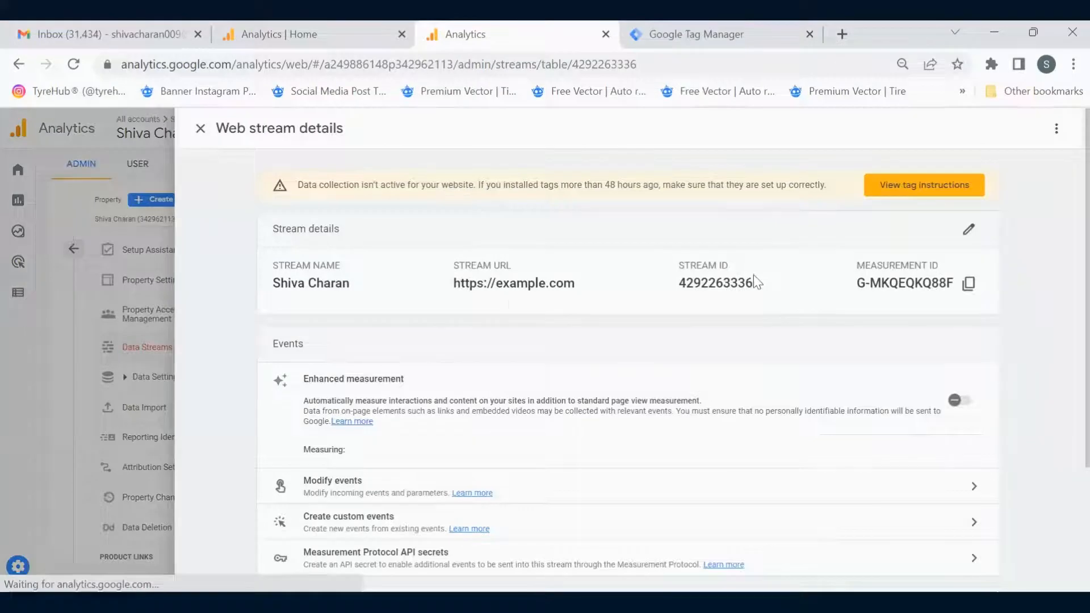
Step: Examine the new web stream's name, URL, stream ID and measurement ID, and copy the measurement ID
drag(458, 281, 590, 286)
drag(351, 284, 272, 286)
click(384, 300)
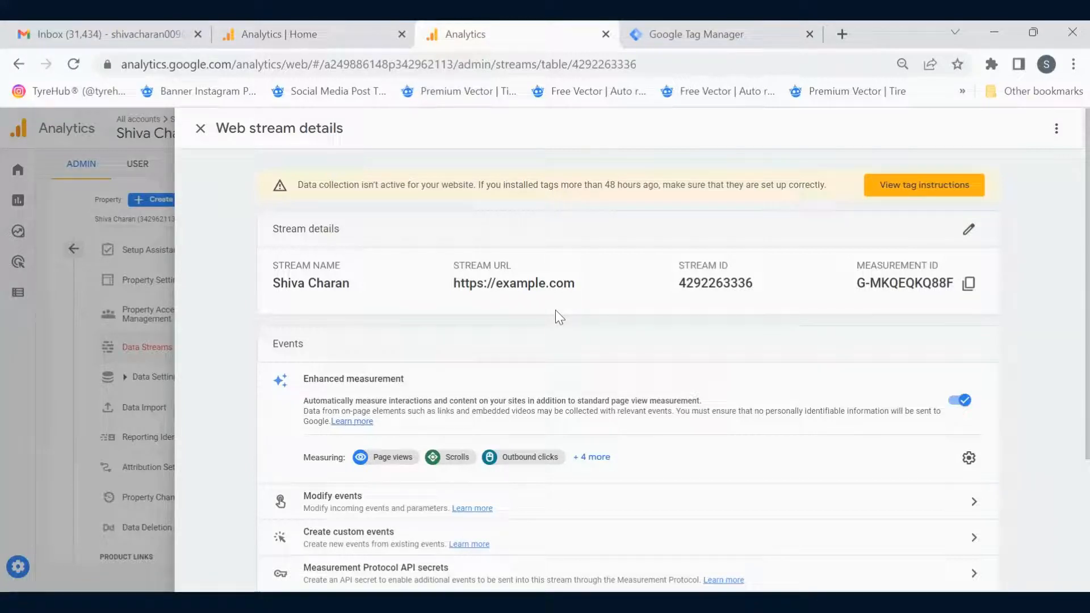
drag(336, 282, 889, 284)
click(683, 290)
triple_click(533, 282)
drag(778, 297, 664, 278)
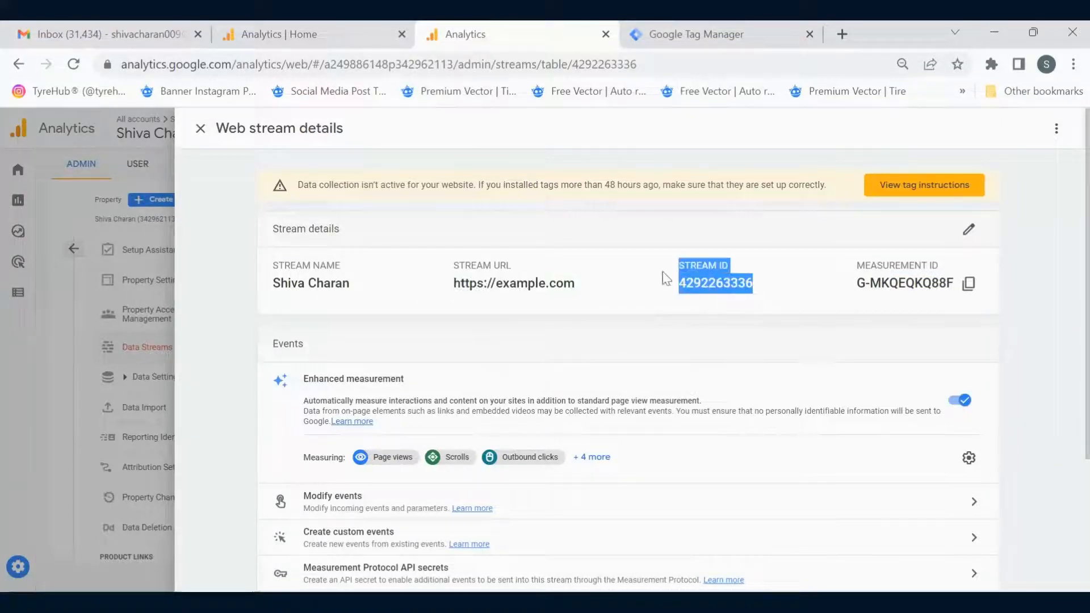
drag(857, 283, 912, 304)
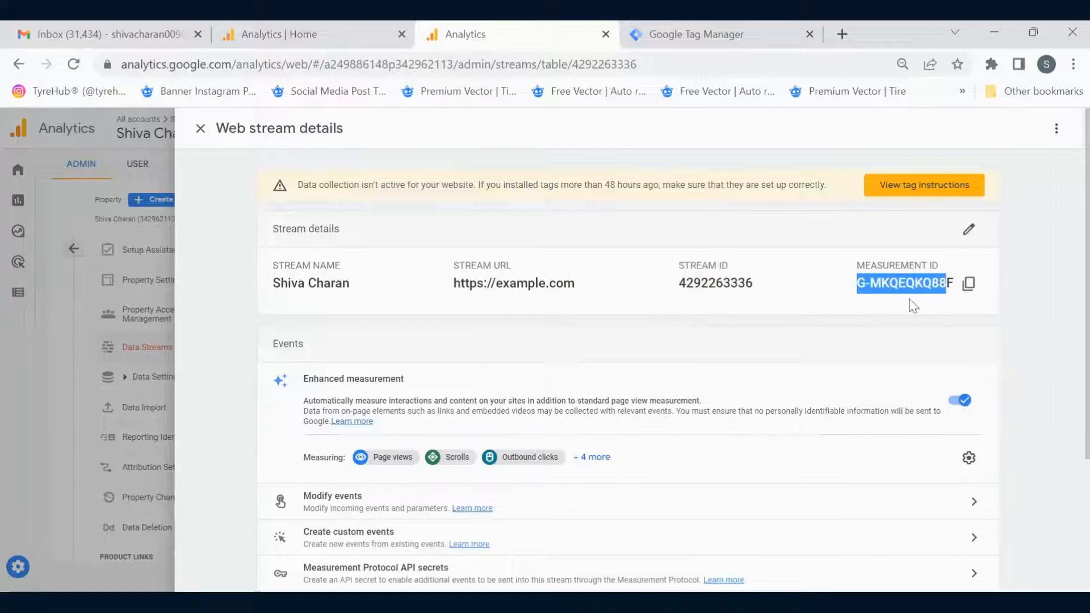
double_click(897, 284)
triple_click(897, 283)
click(608, 331)
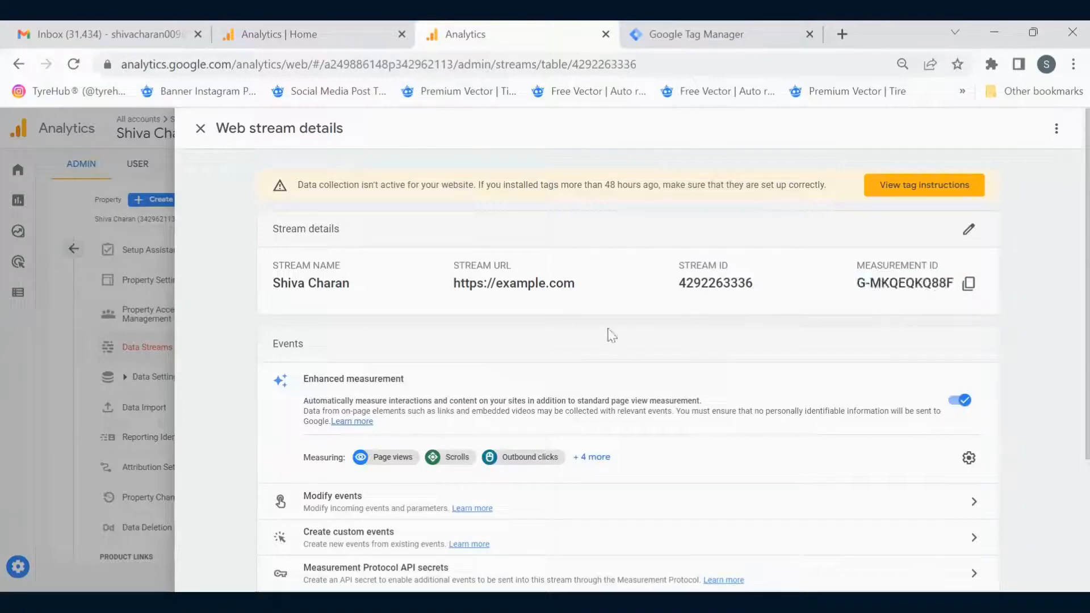
click(967, 290)
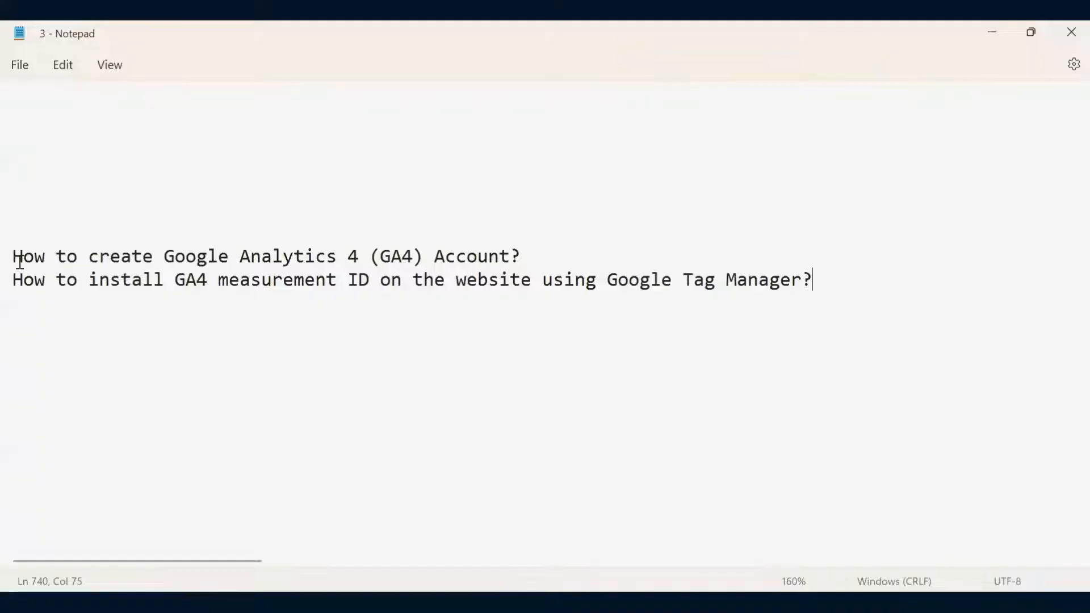
Step: Read the Notepad topics on creating a GA4 account and installing its measurement ID, and return to the stream details in the browser
drag(16, 258, 551, 252)
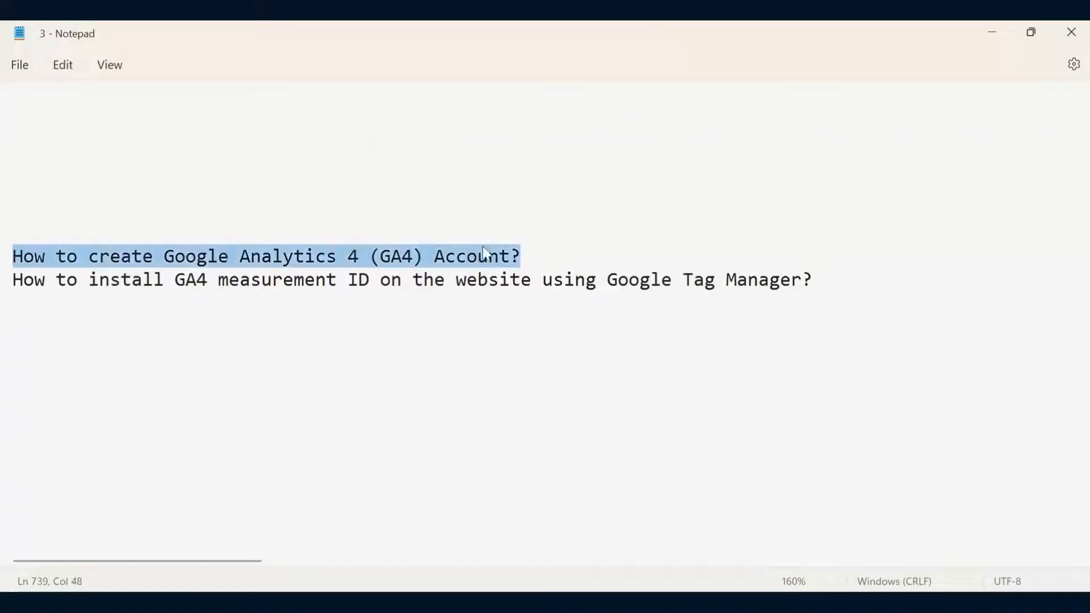
click(558, 251)
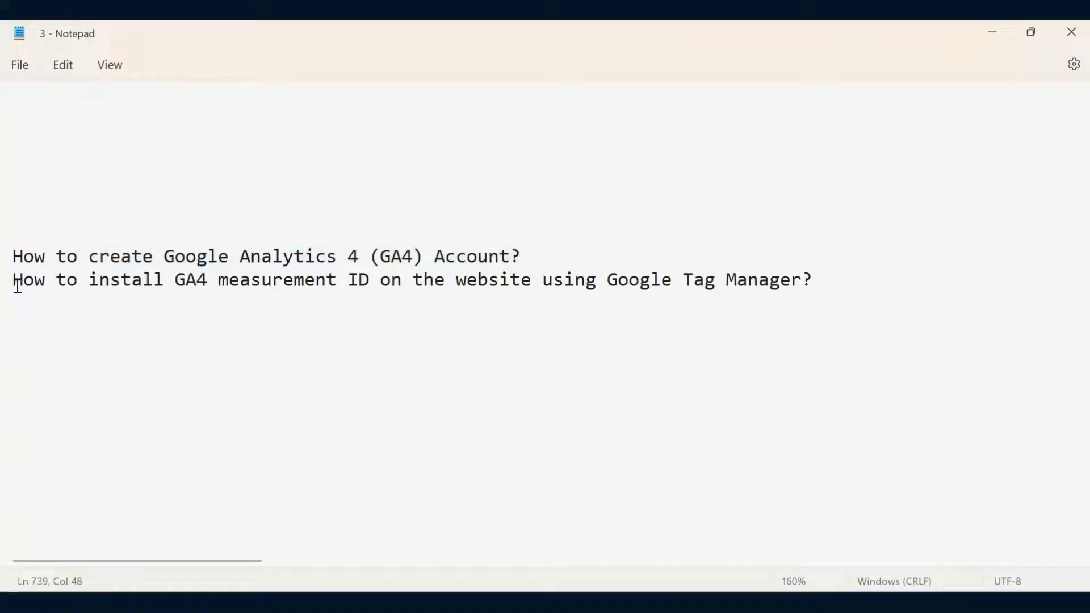
drag(218, 283, 370, 284)
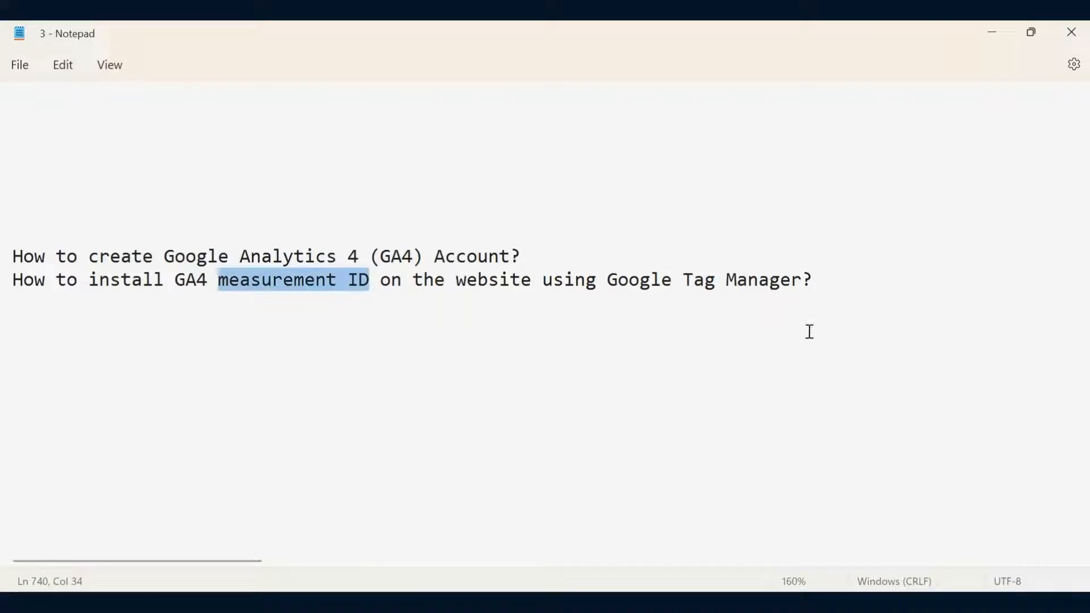
key(alt+Tab)
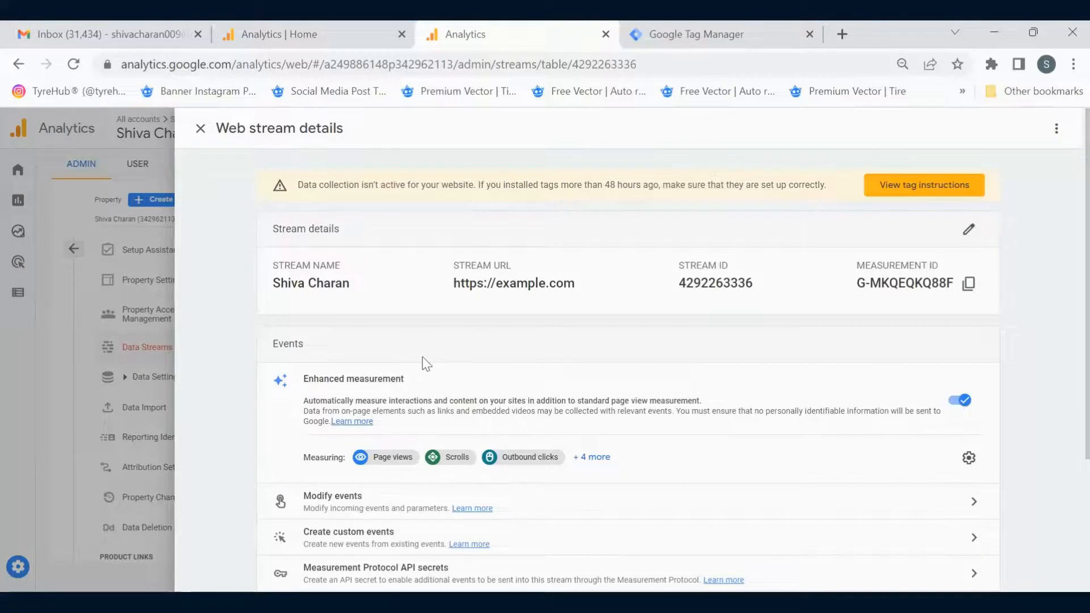
Step: Copy the measurement ID and look through the stream's Events and Google tag sections
drag(859, 282, 955, 287)
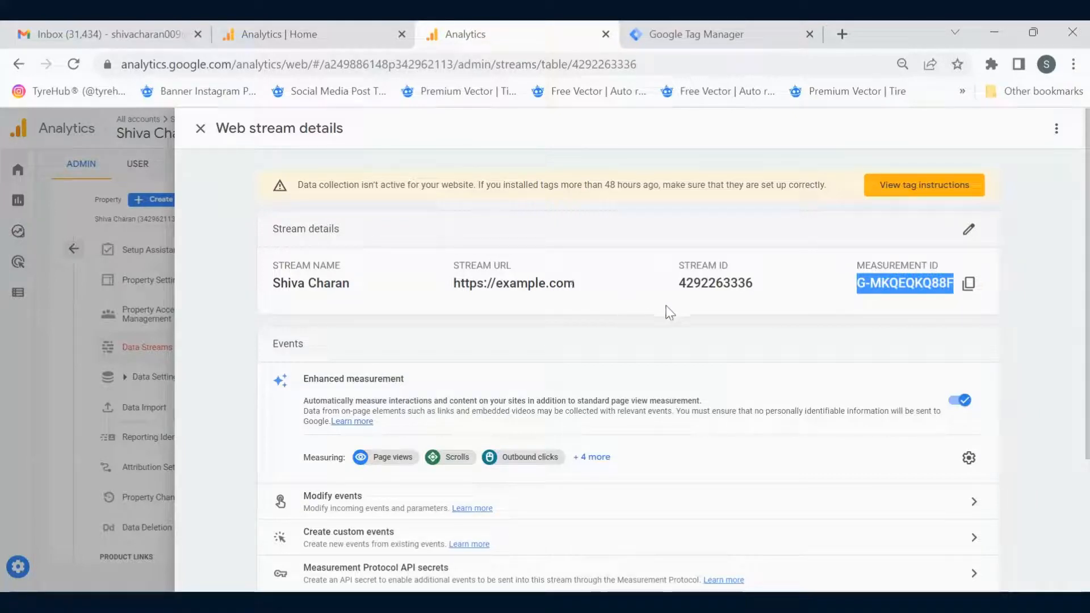
click(968, 284)
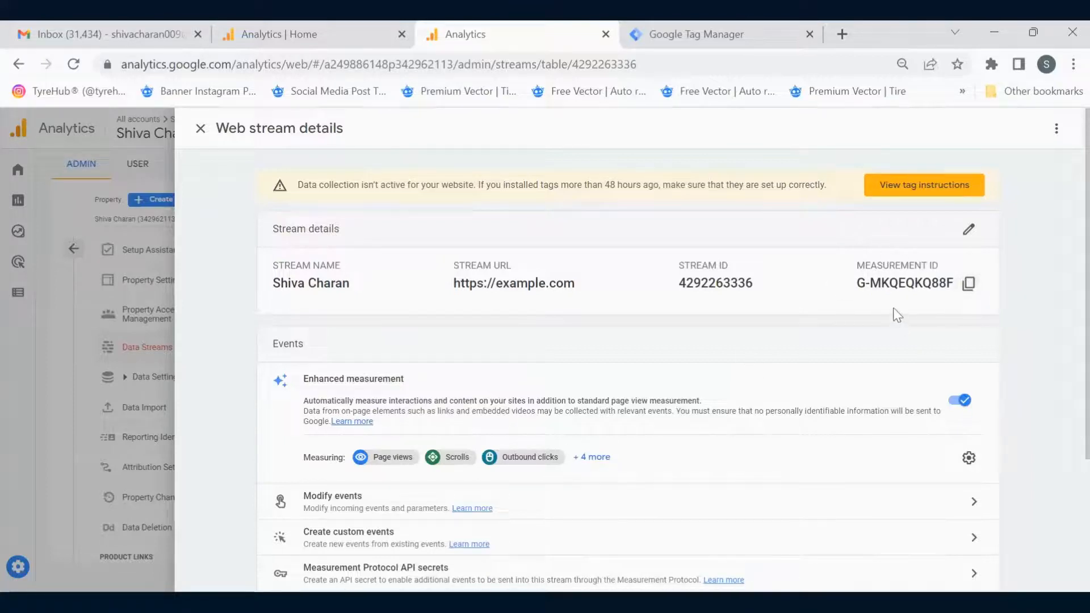
scroll(890, 307, down, 3)
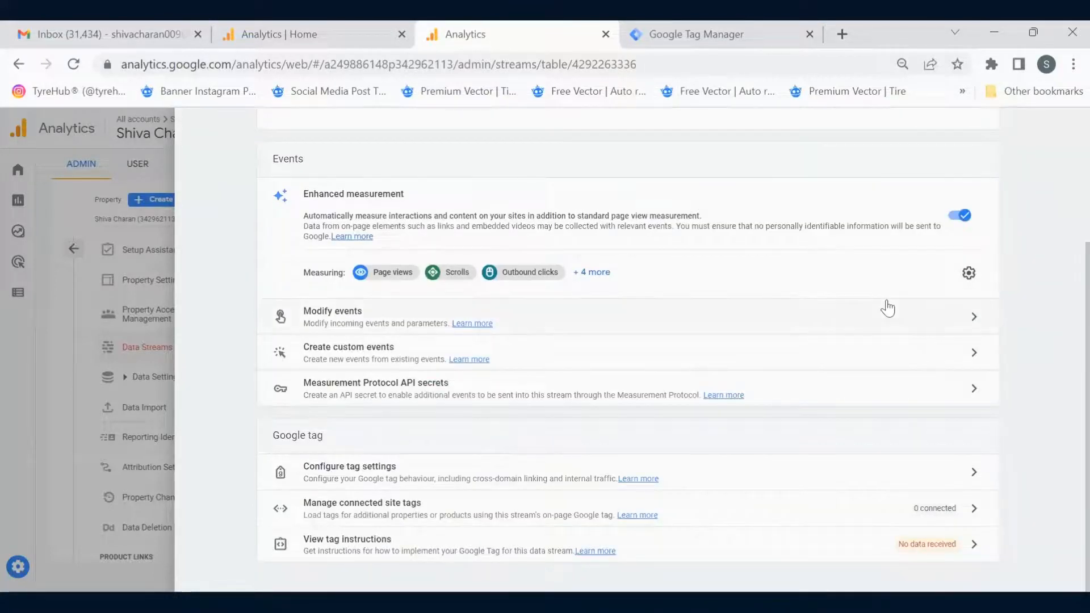
scroll(889, 308, up, 2)
scroll(880, 309, down, 2)
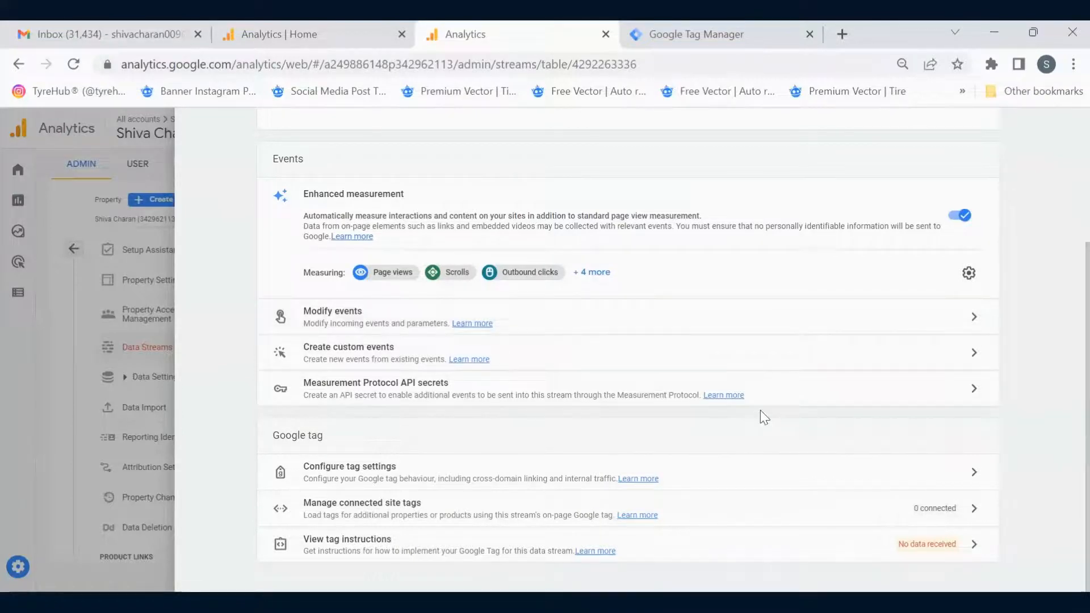
scroll(763, 412, up, 4)
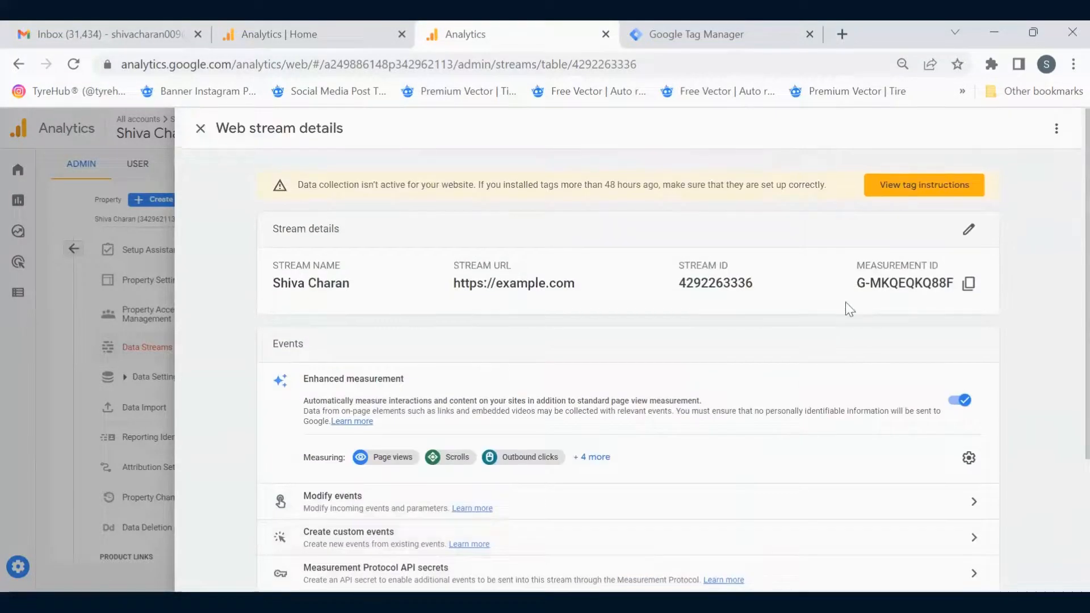
Step: Copy the stream's measurement ID to the clipboard and close the web stream details
drag(855, 286, 955, 284)
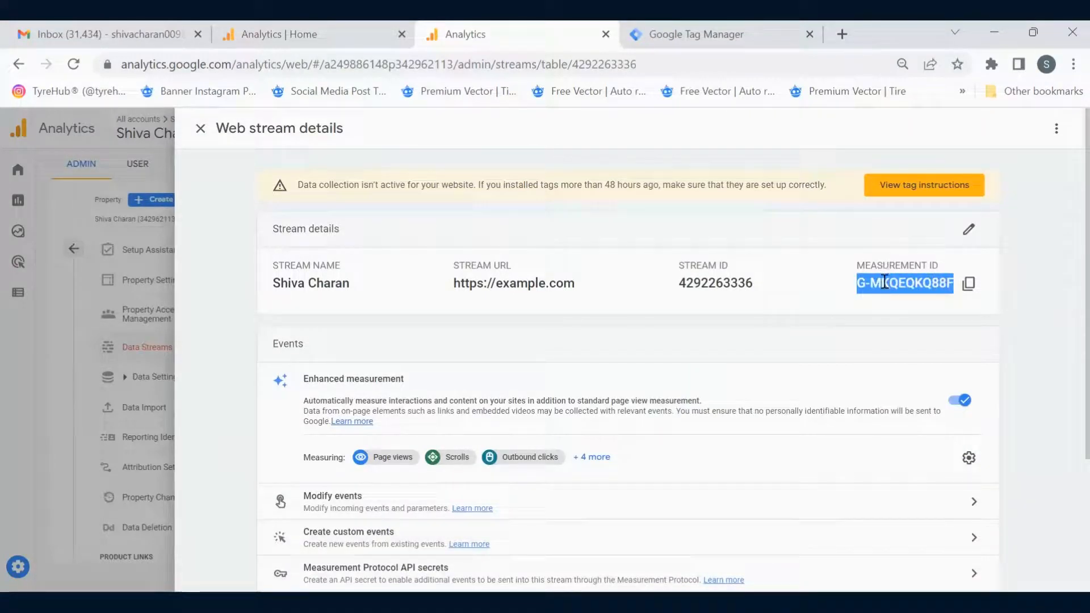
click(889, 284)
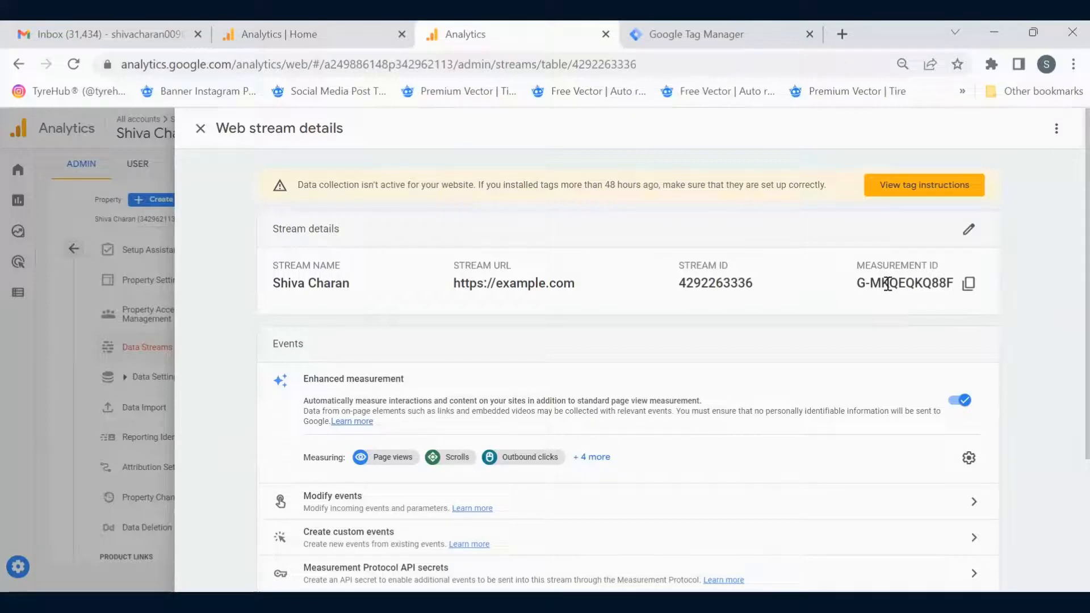
drag(856, 284, 956, 303)
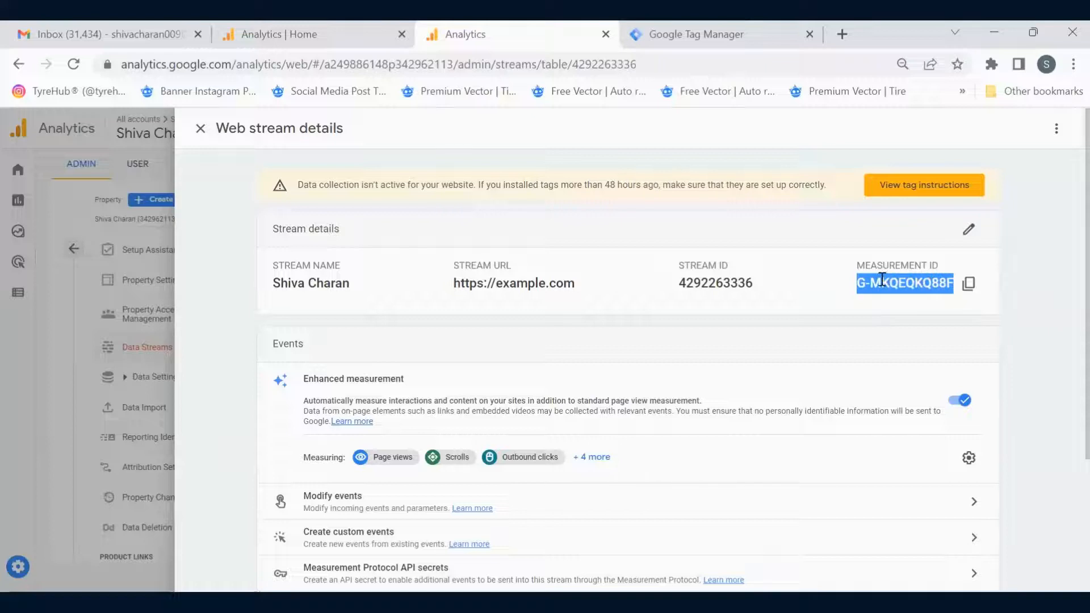
click(834, 285)
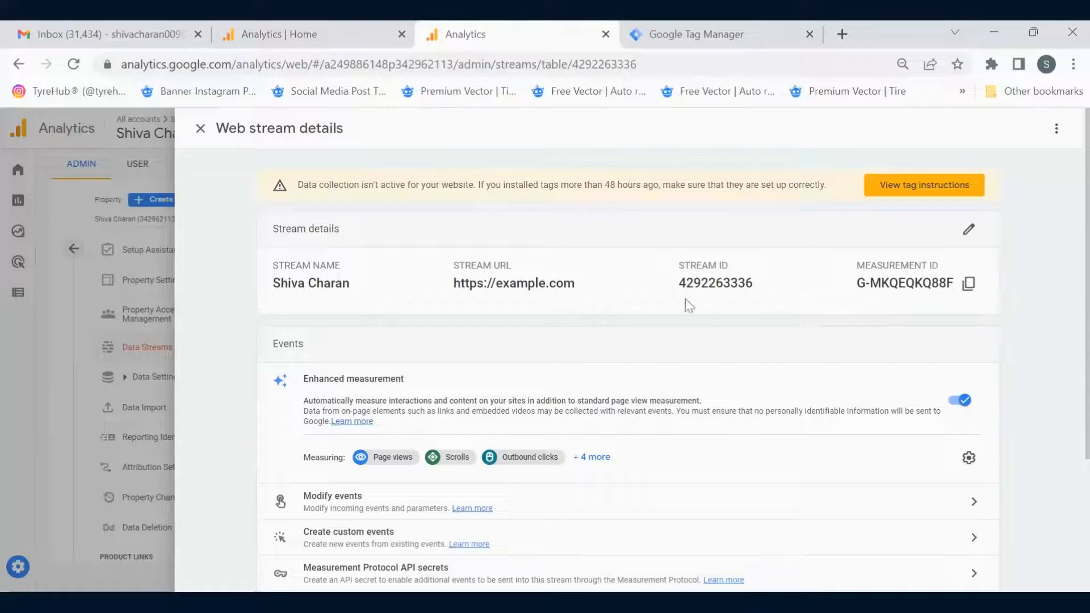
click(968, 284)
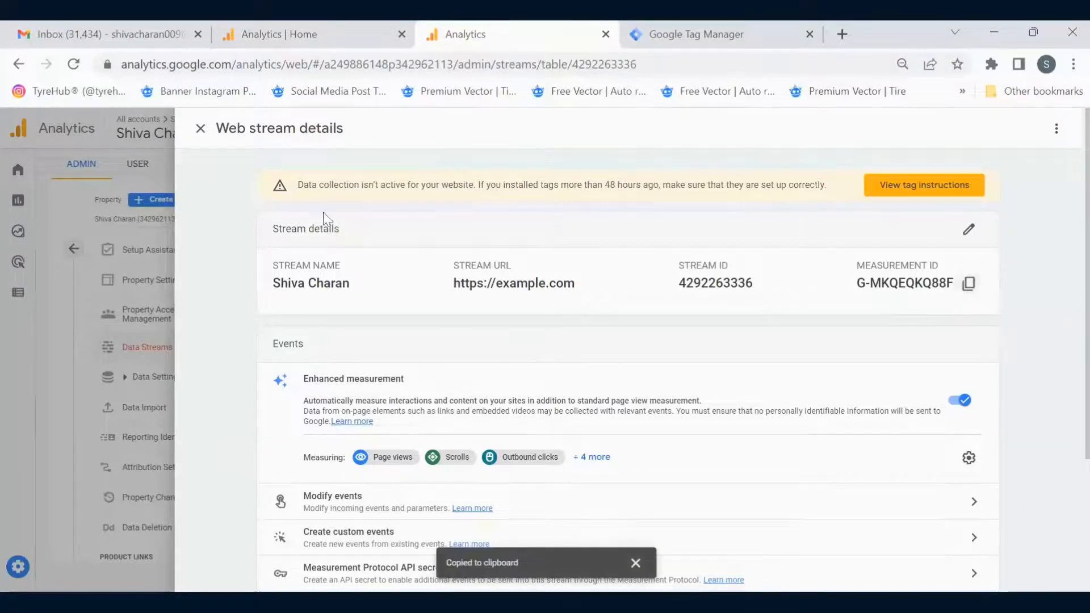
click(197, 132)
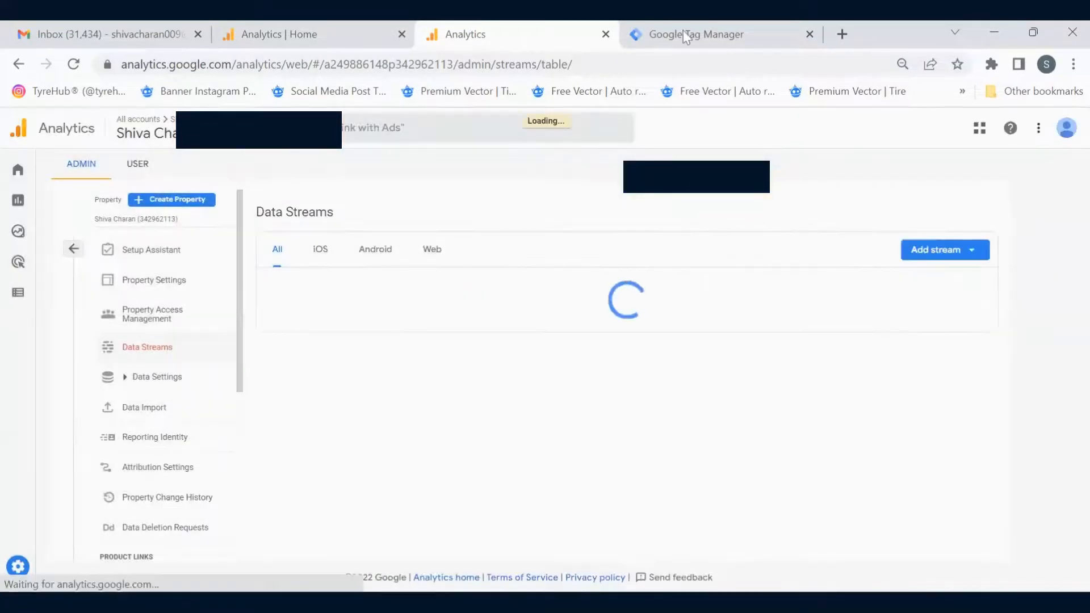
Step: Switch to Google Tag Manager and start a new tag of type Google Analytics: GA4 Configuration
click(695, 31)
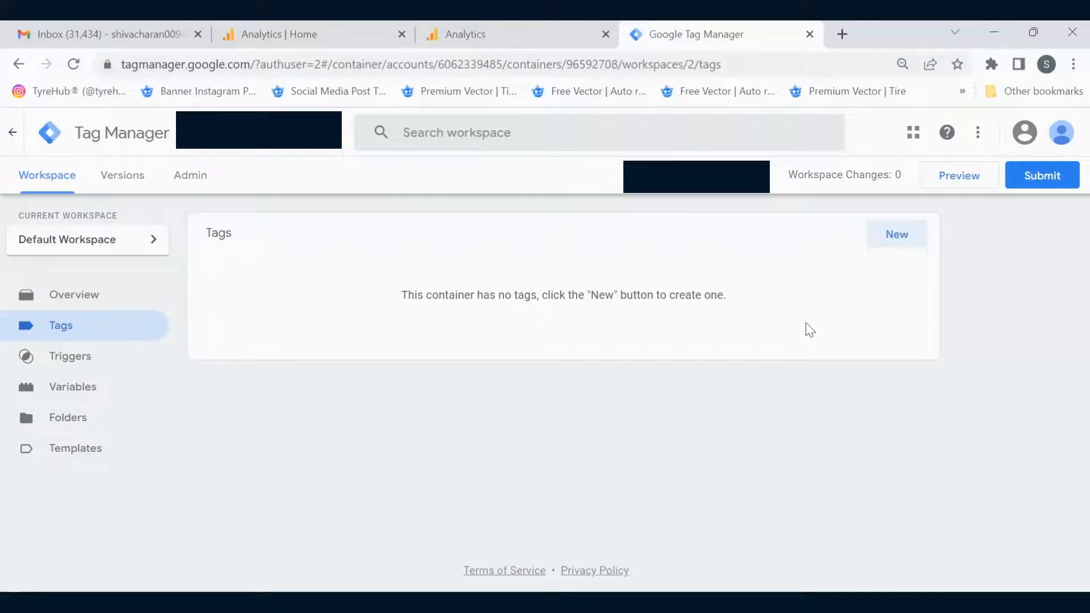
click(884, 246)
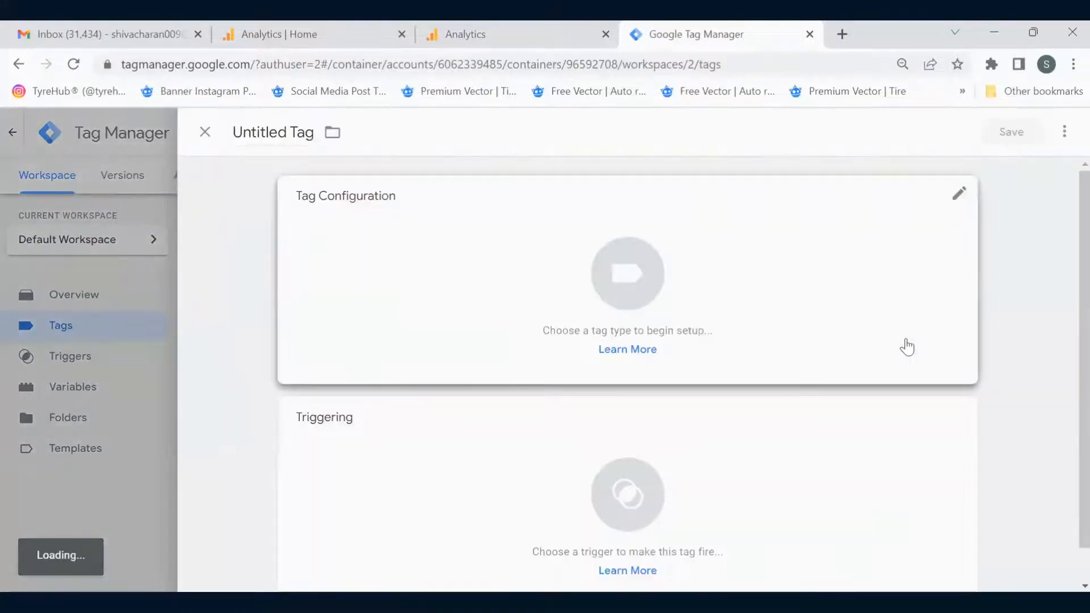
click(835, 287)
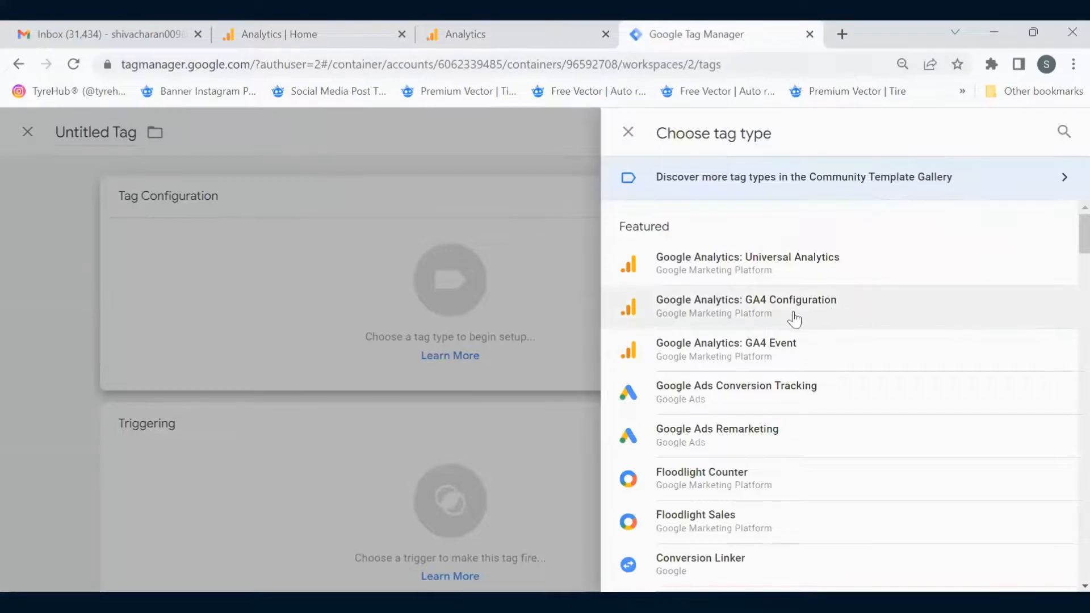
click(889, 317)
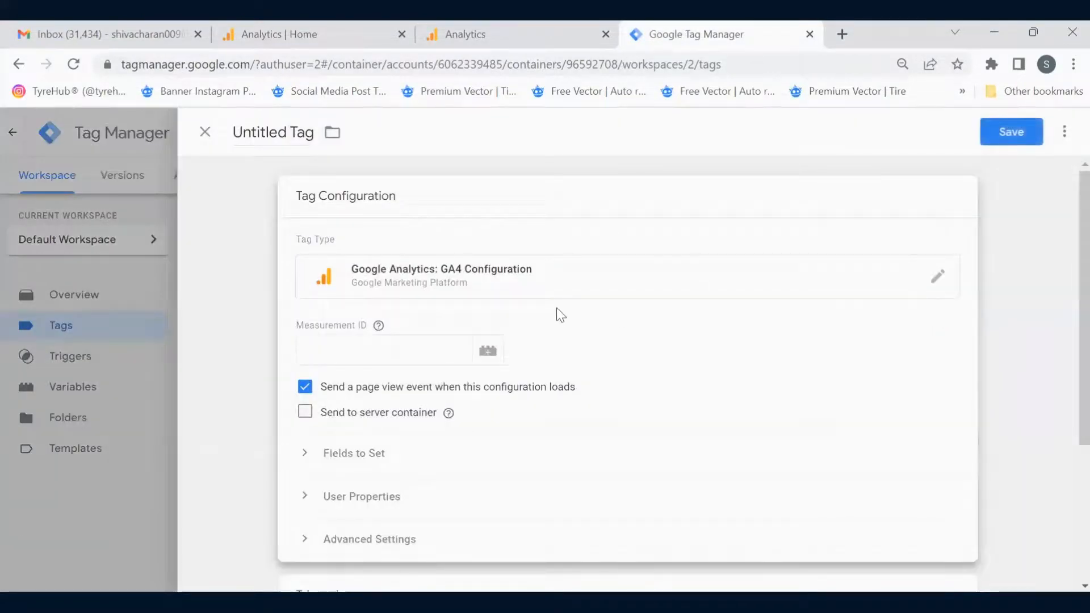
click(414, 351)
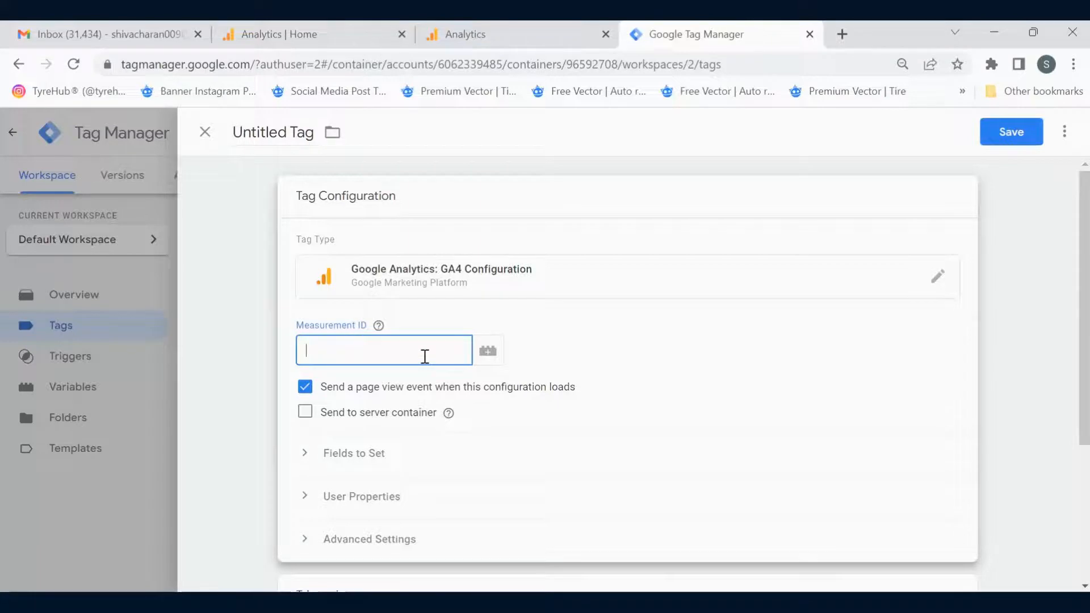
Step: Copy the measurement ID from the web stream details in Google Analytics and paste it into the new tag in Tag Manager
click(523, 33)
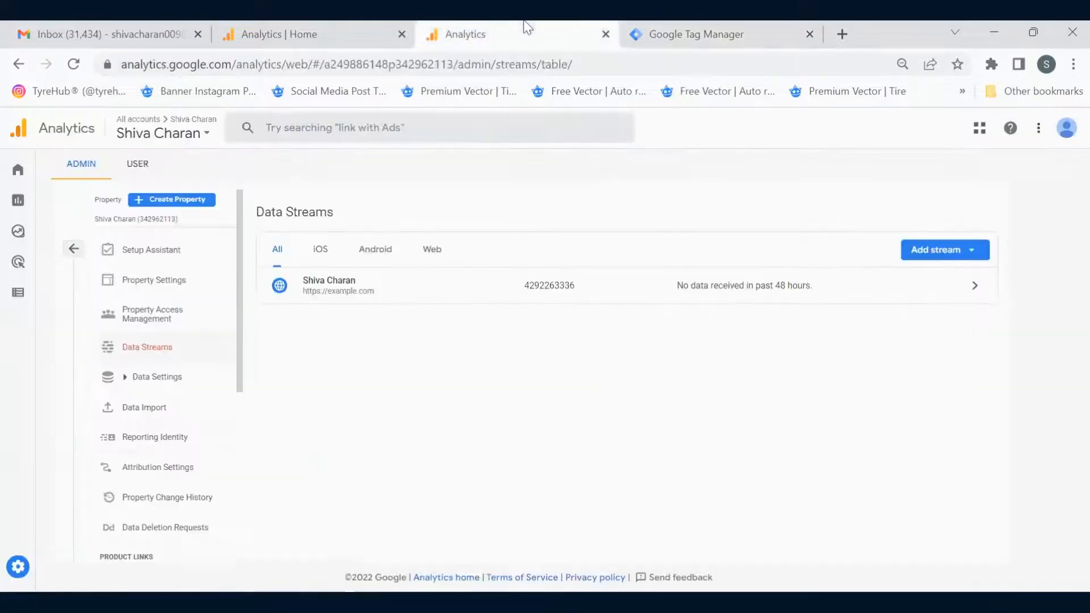
click(608, 293)
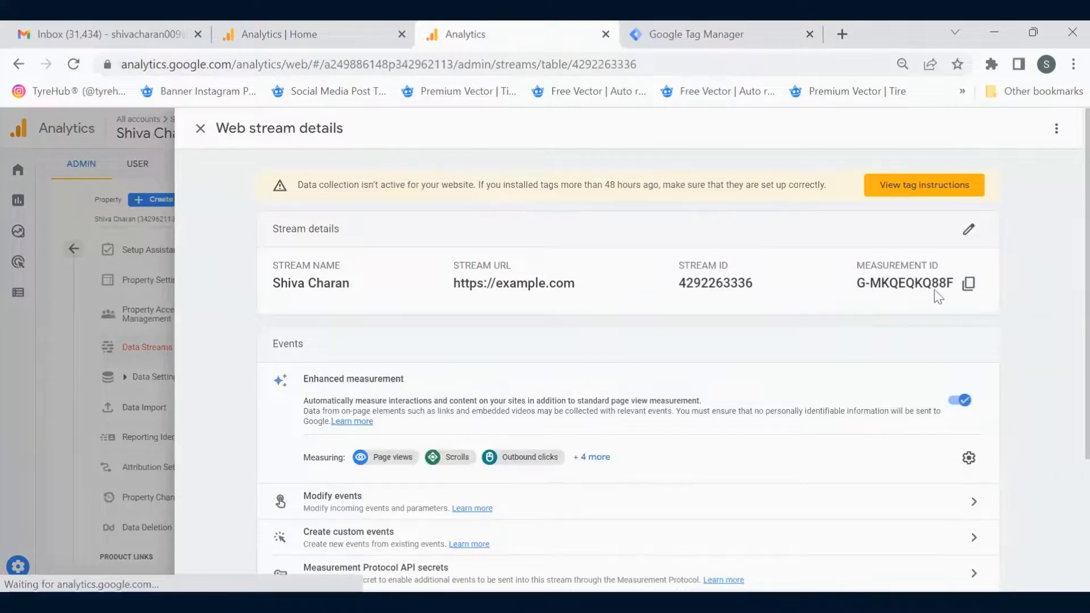
triple_click(923, 285)
click(969, 284)
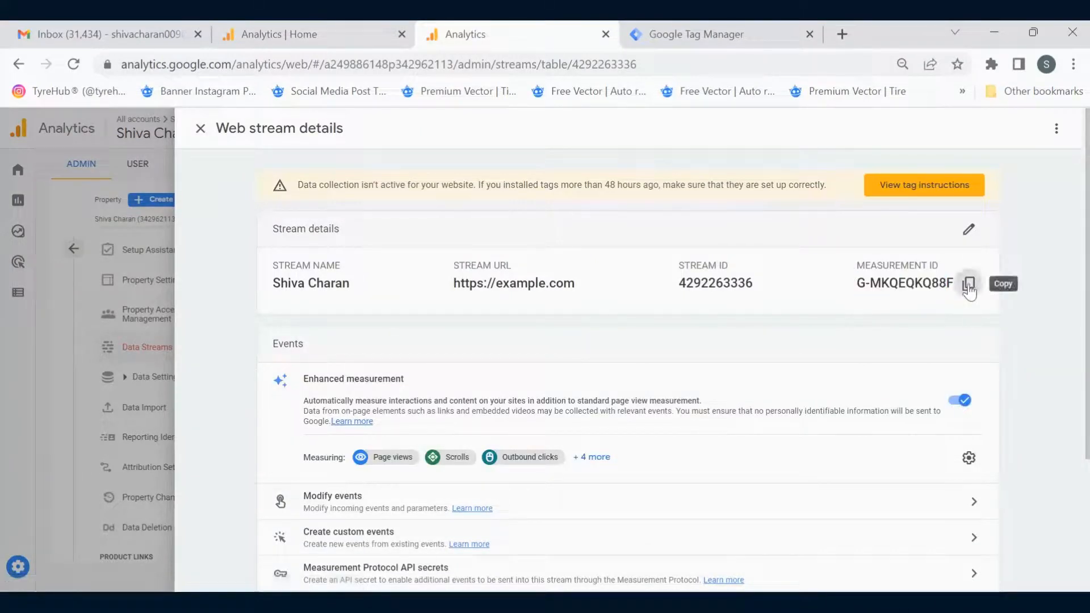
click(755, 23)
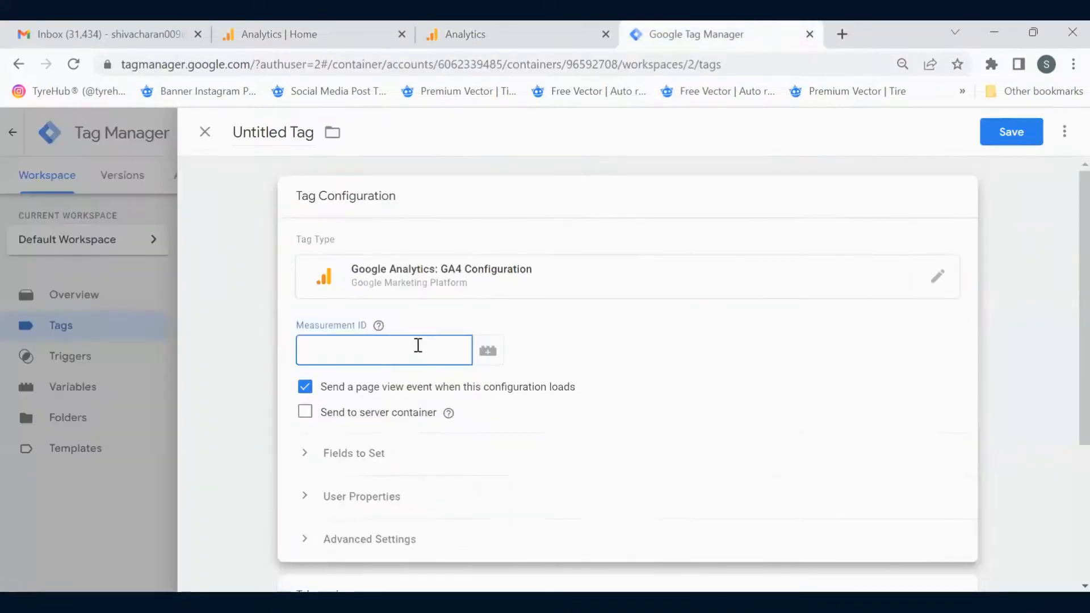
key(ctrl+v)
click(596, 362)
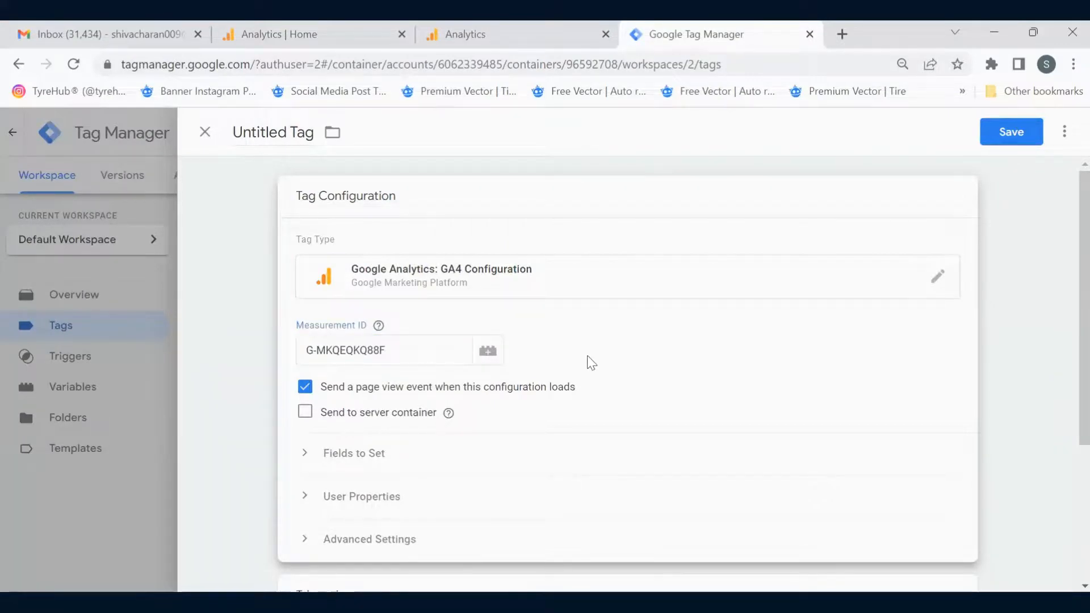
Step: Rename the untitled tag as "GA4 - " followed by the stream's measurement ID
scroll(479, 387, down, 4)
scroll(423, 318, up, 3)
mouse_move(449, 369)
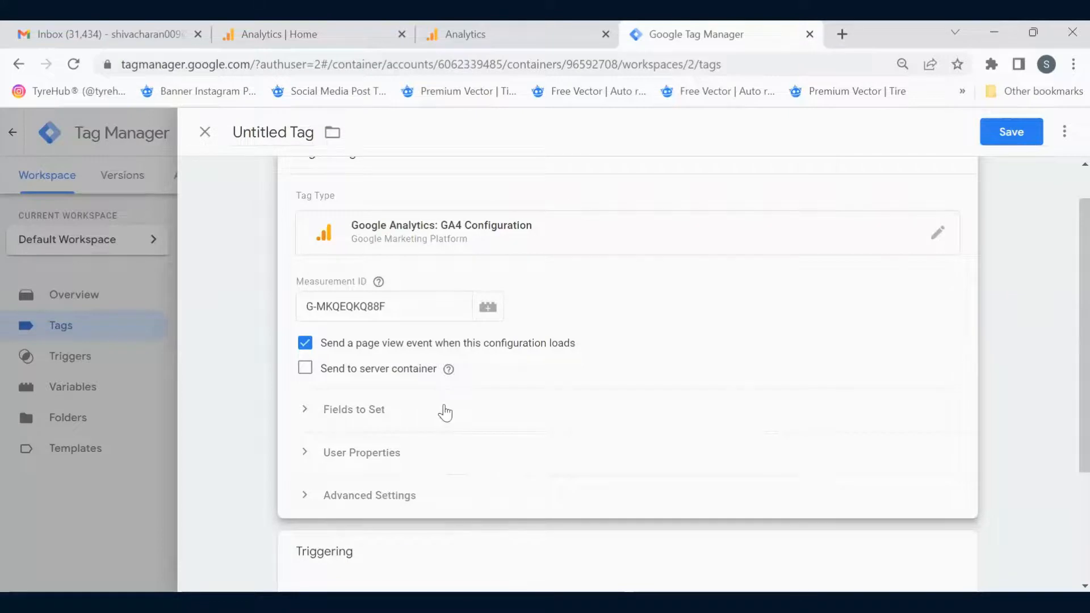
scroll(445, 412, down, 3)
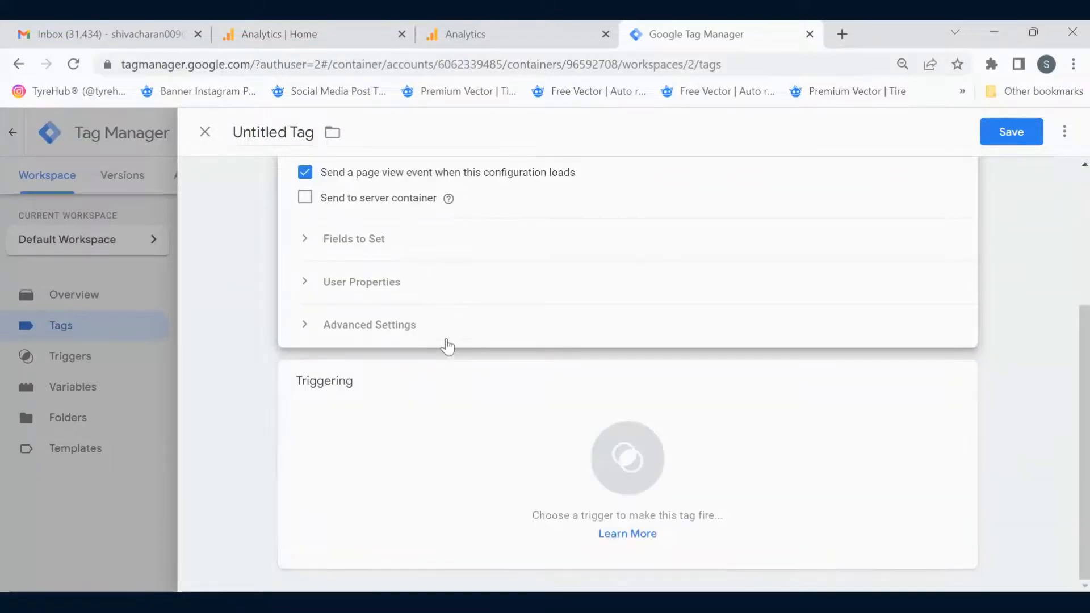
scroll(447, 346, up, 3)
scroll(491, 427, down, 3)
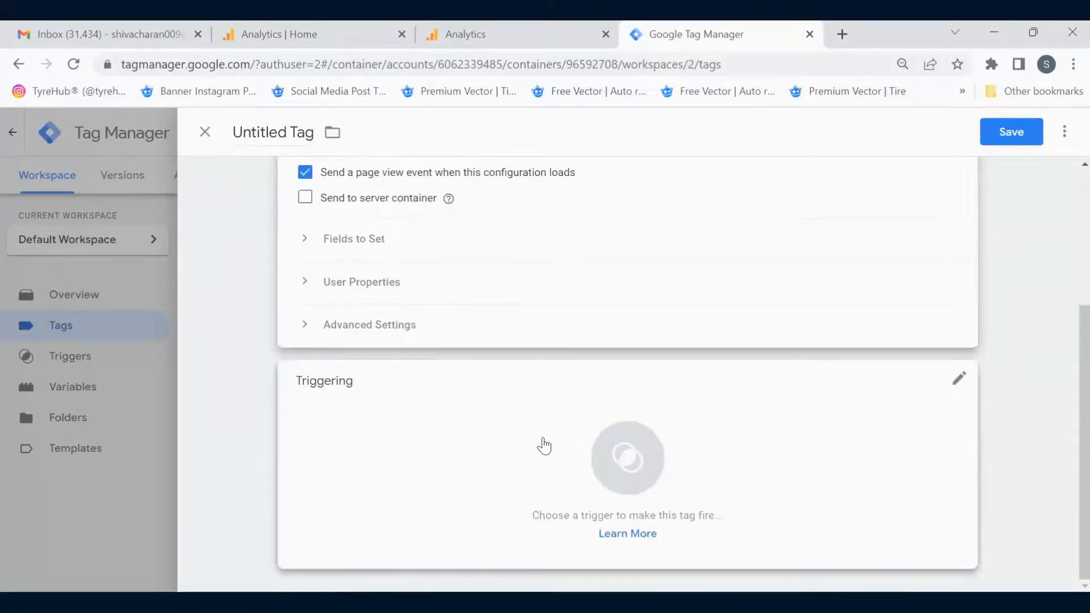
scroll(423, 394, up, 5)
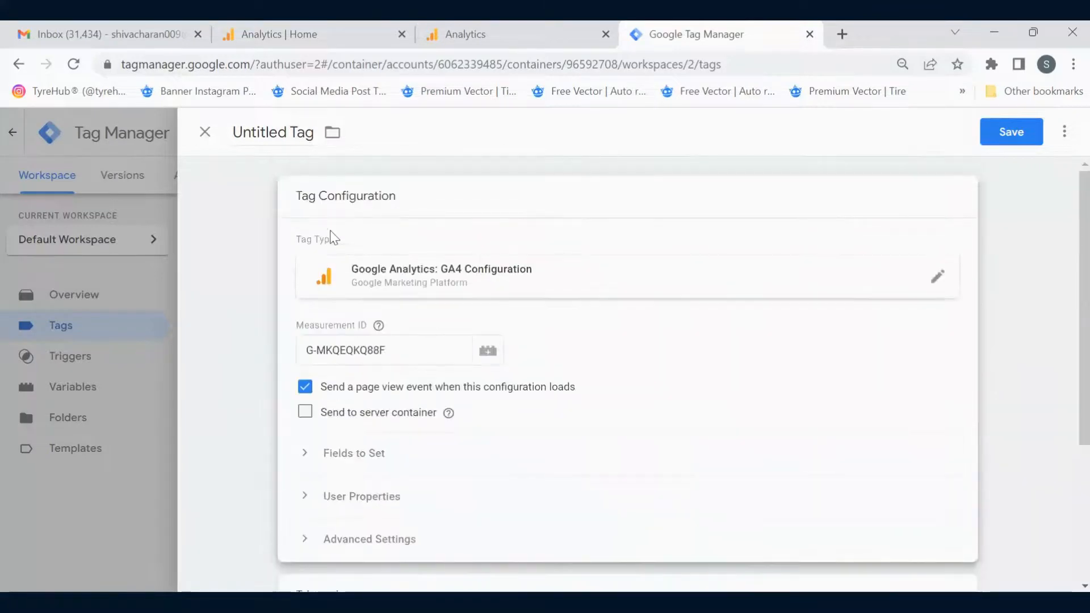
click(261, 134)
key(ctrl+a)
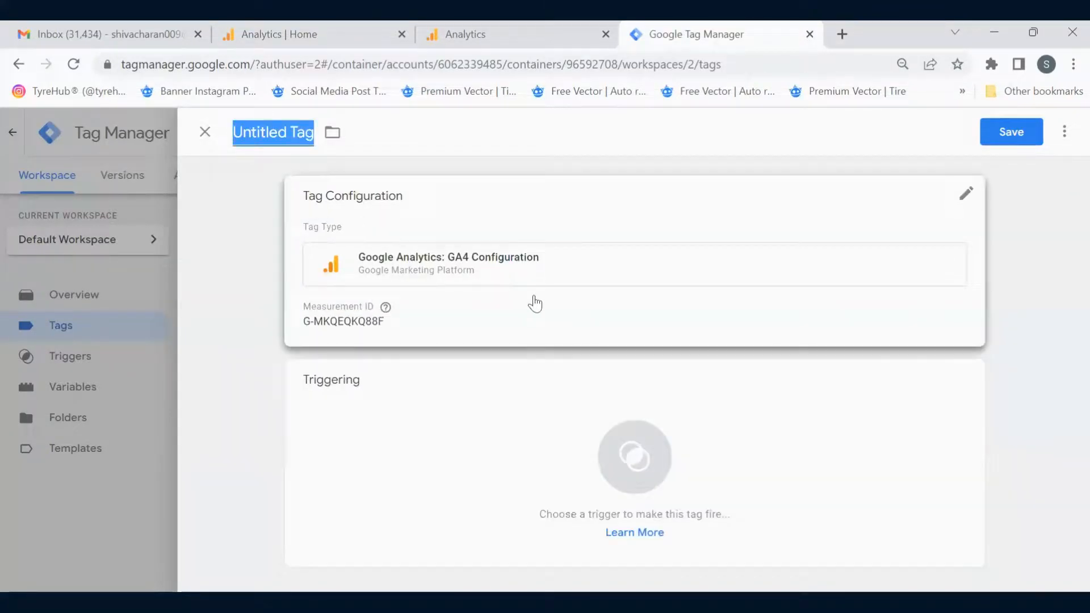
text(GA4)
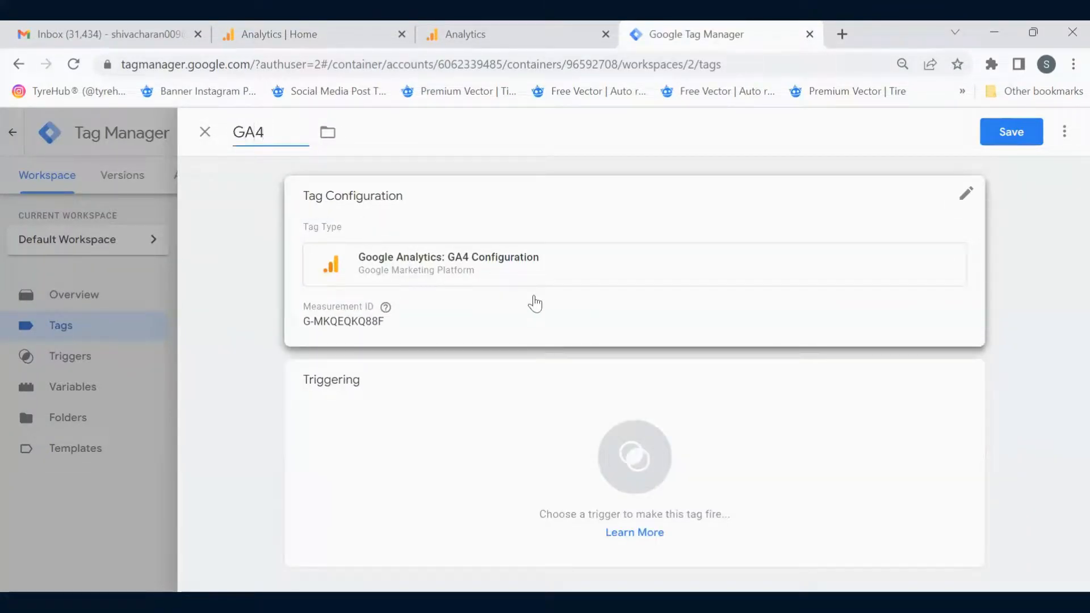
text( - Me)
key(ctrl+v)
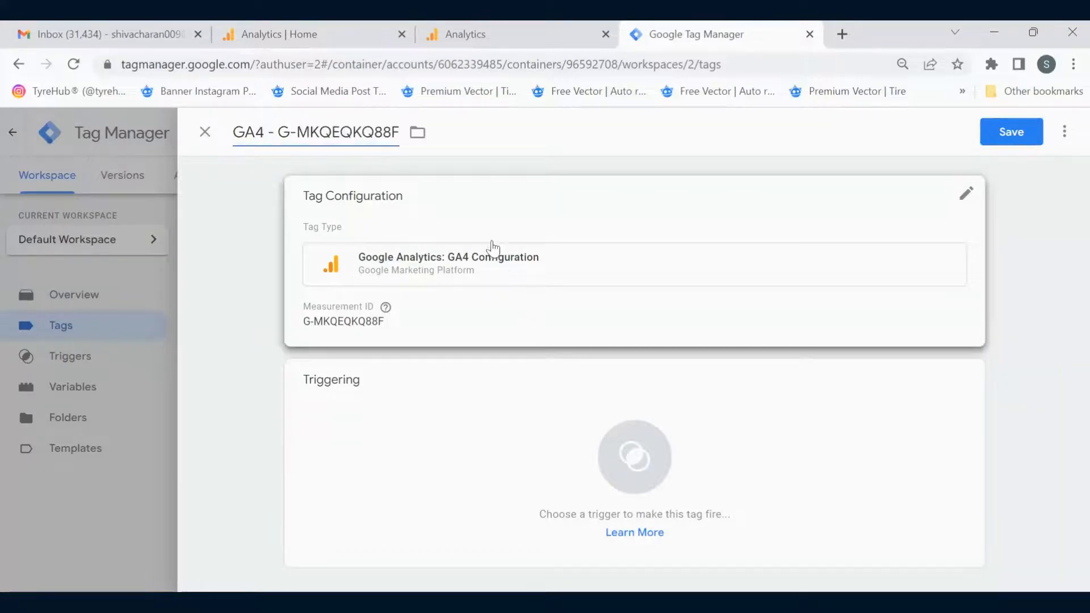
click(509, 140)
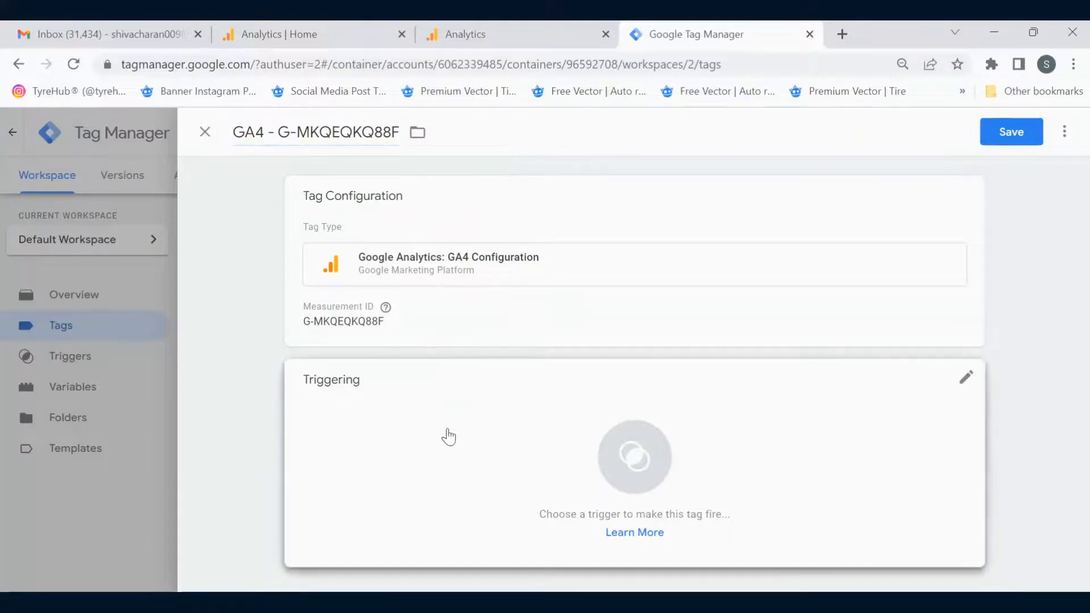
Step: Assign the All Pages page view trigger to the GA4 configuration tag
click(448, 436)
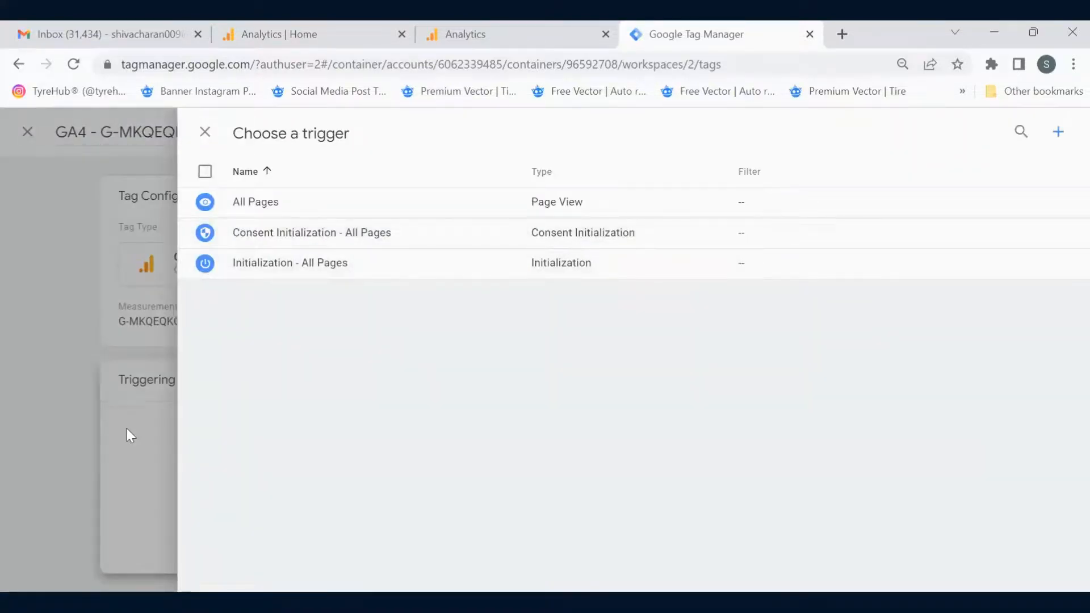
click(137, 427)
click(504, 425)
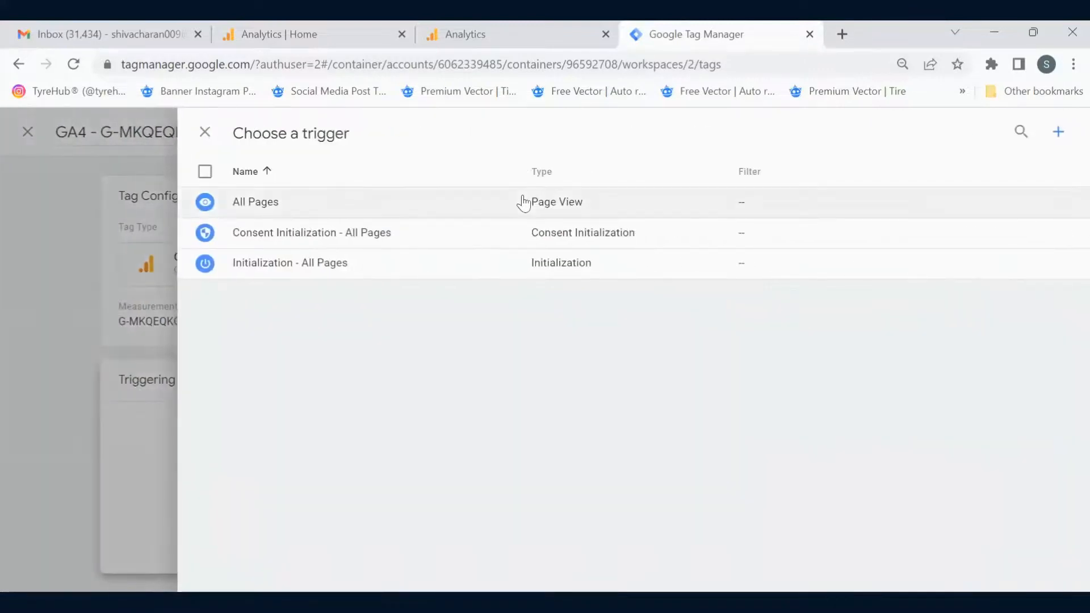
click(499, 201)
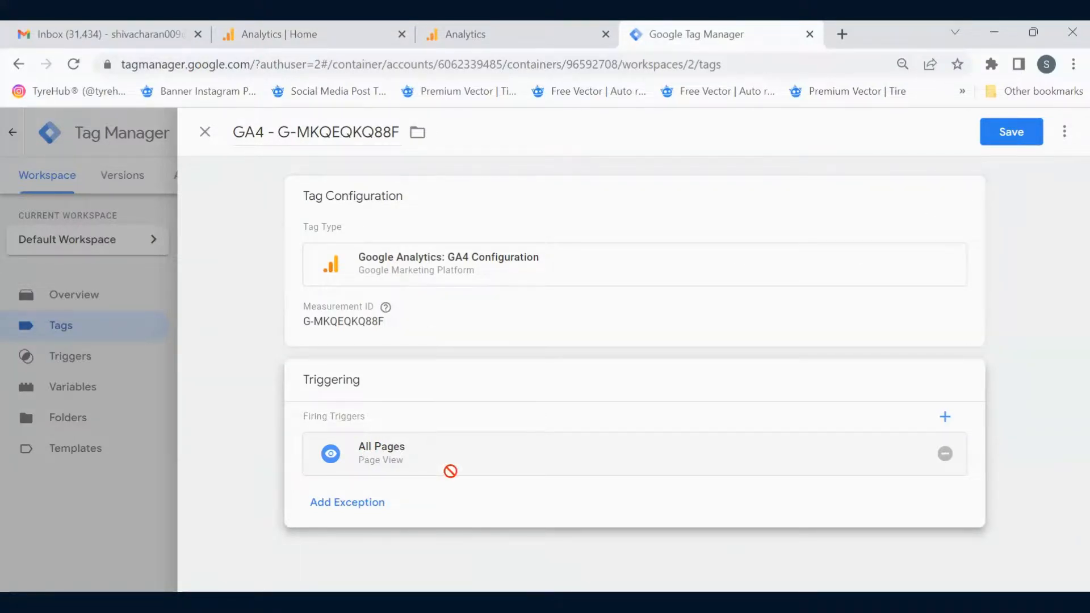
Step: Try to save the GA4 tag twice, dismissing the error message, and reload the Tag Manager page
click(1009, 136)
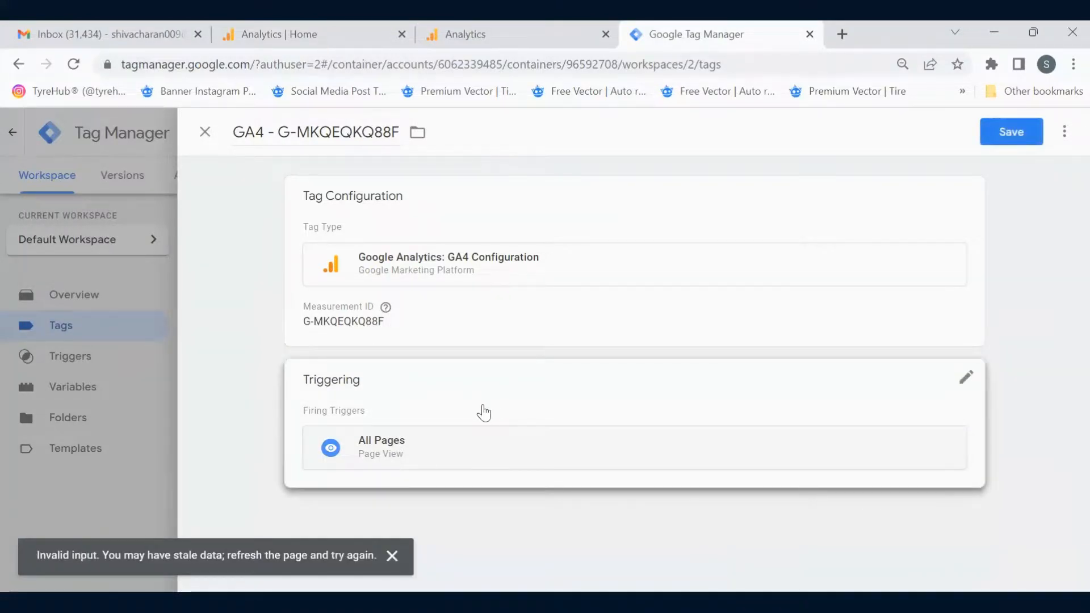
click(392, 556)
click(1020, 134)
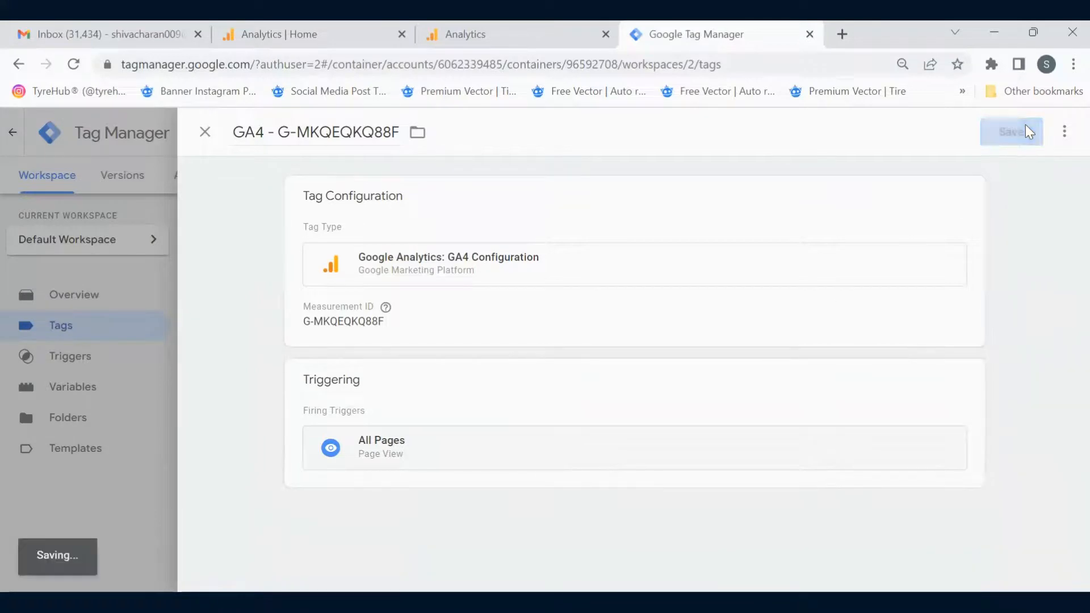
click(392, 556)
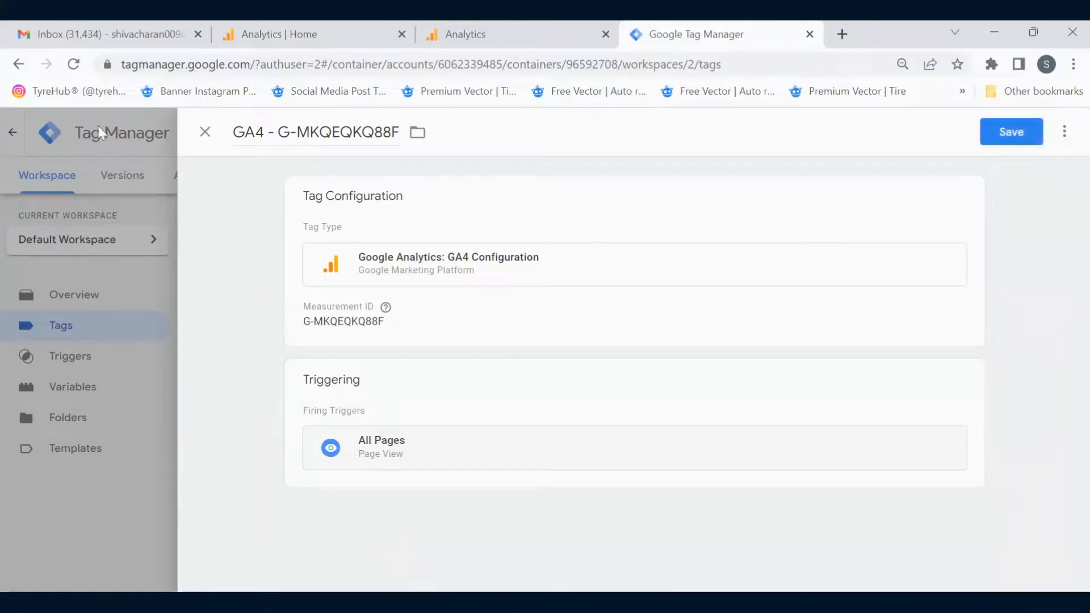
click(79, 68)
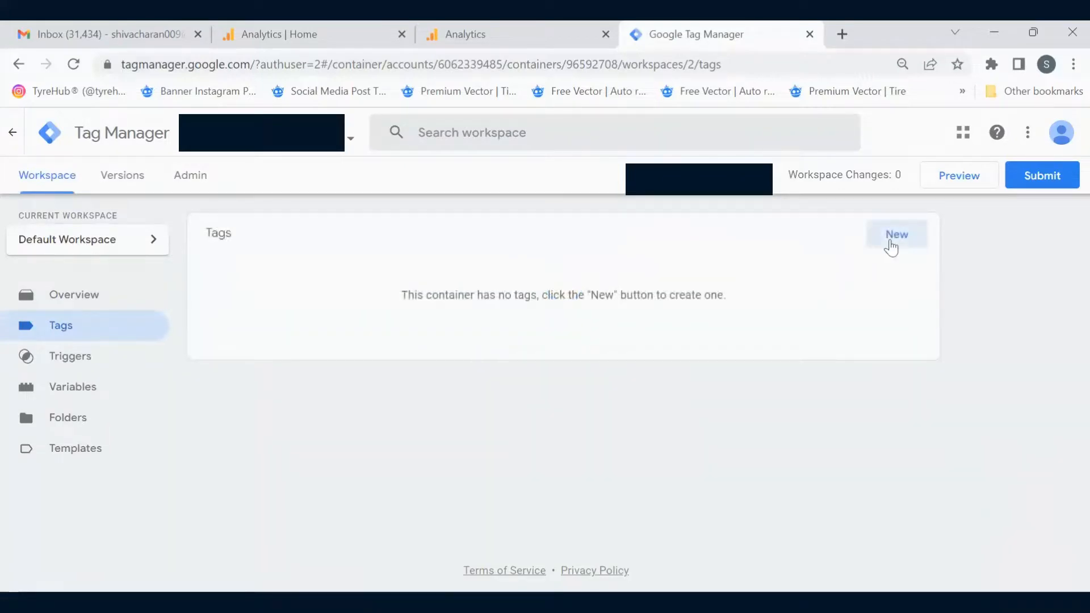
Step: Create a new Google Analytics: GA4 Configuration tag and enter the stream's measurement ID
click(891, 248)
click(744, 275)
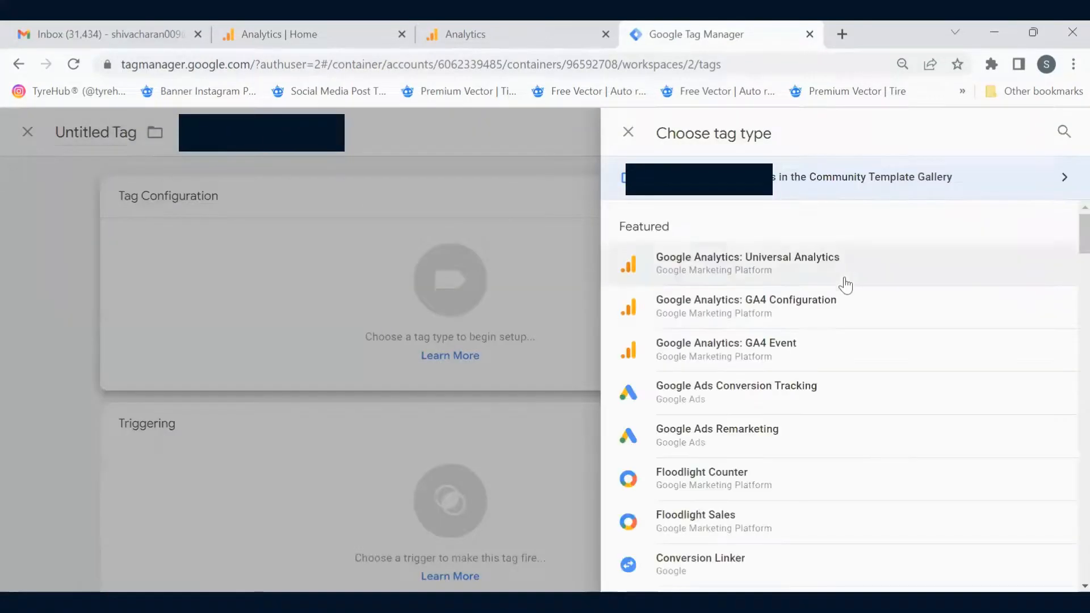
click(827, 308)
click(377, 352)
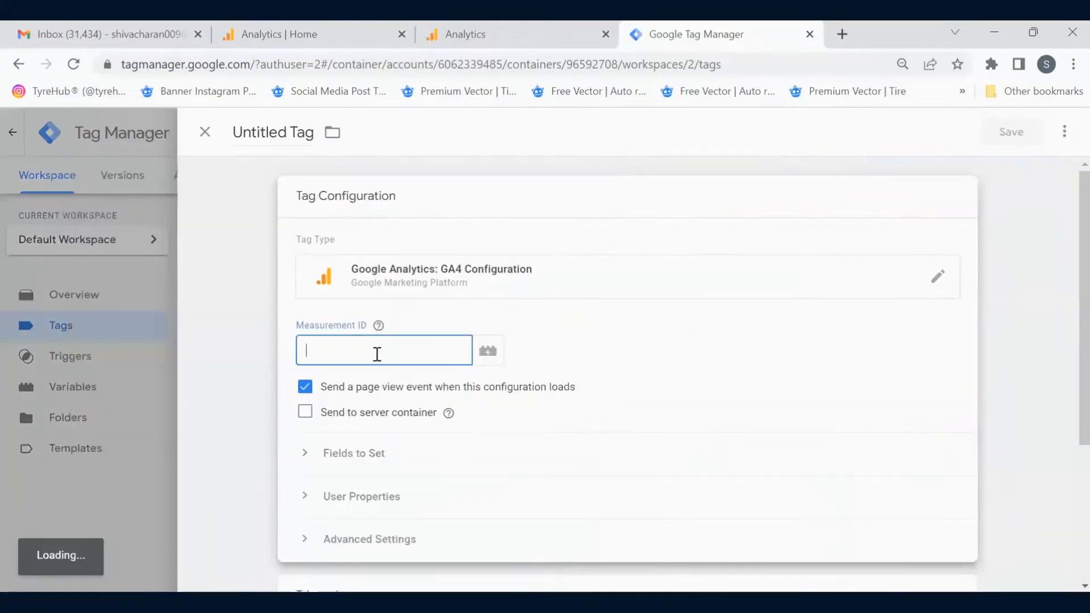
text(G-MKQEQKQ88F)
Step: Name the new tag "GA4 - " followed by the measurement ID
double_click(260, 131)
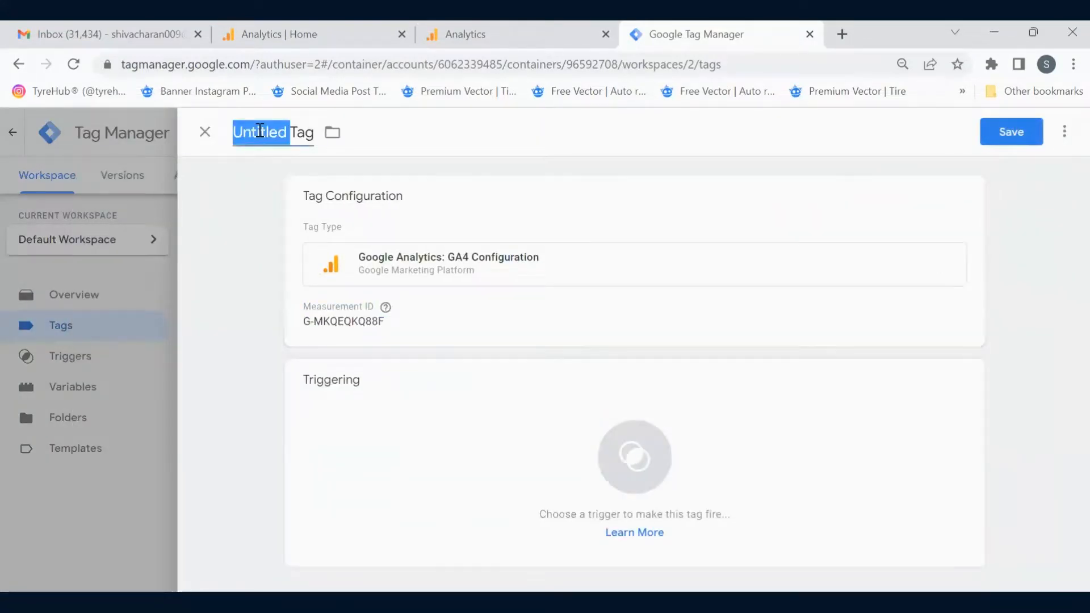
key(ctrl+a)
text(G)
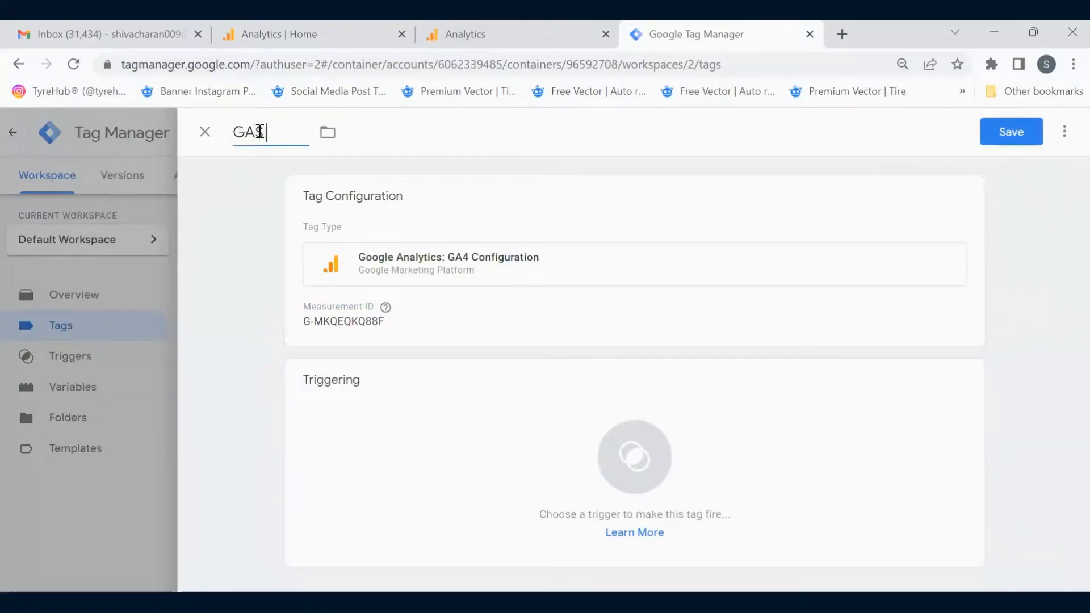
text(A4 -)
text(G-MKQEQKQ88F)
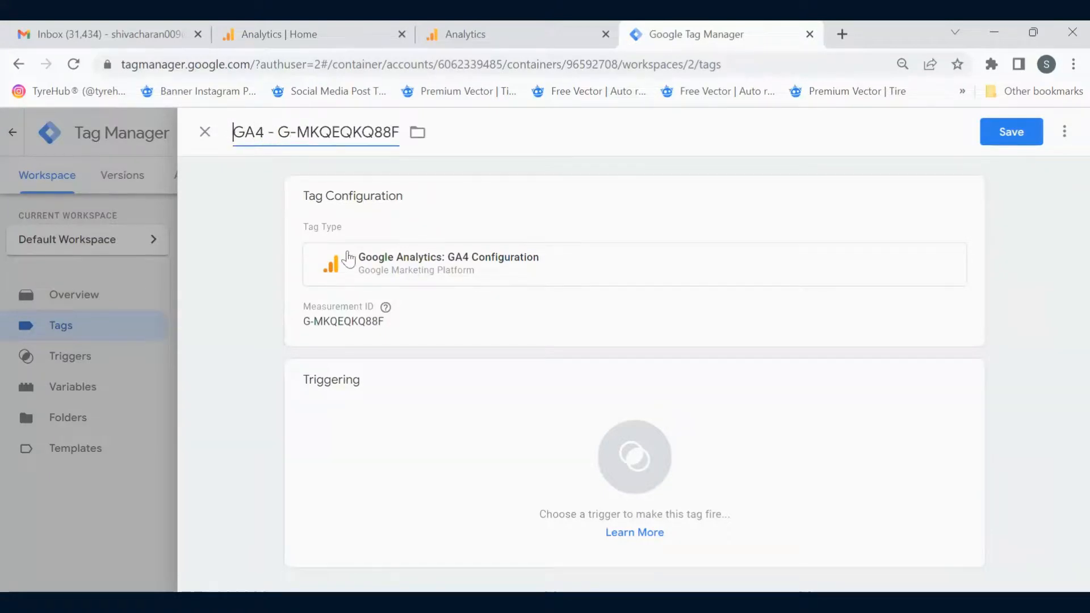
Step: Set the tag to fire on the All Pages trigger and save it
click(486, 436)
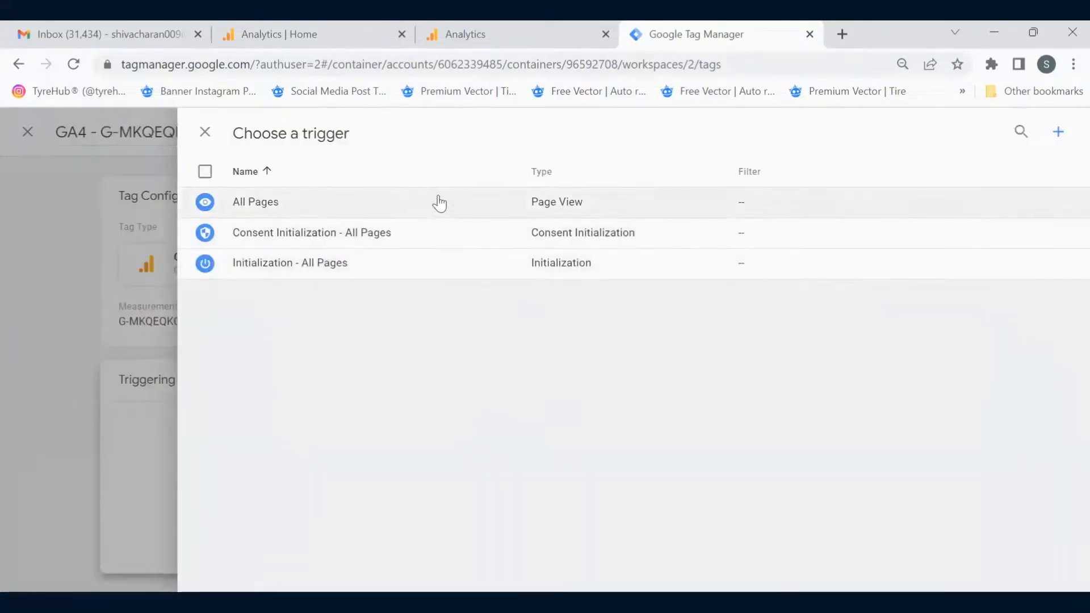
click(440, 201)
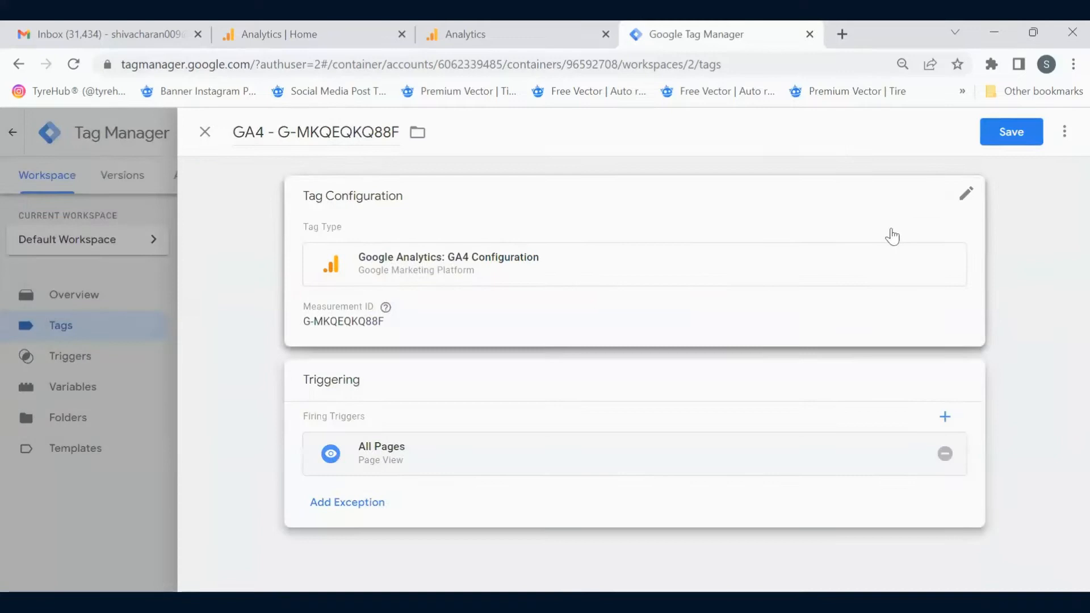
click(1011, 132)
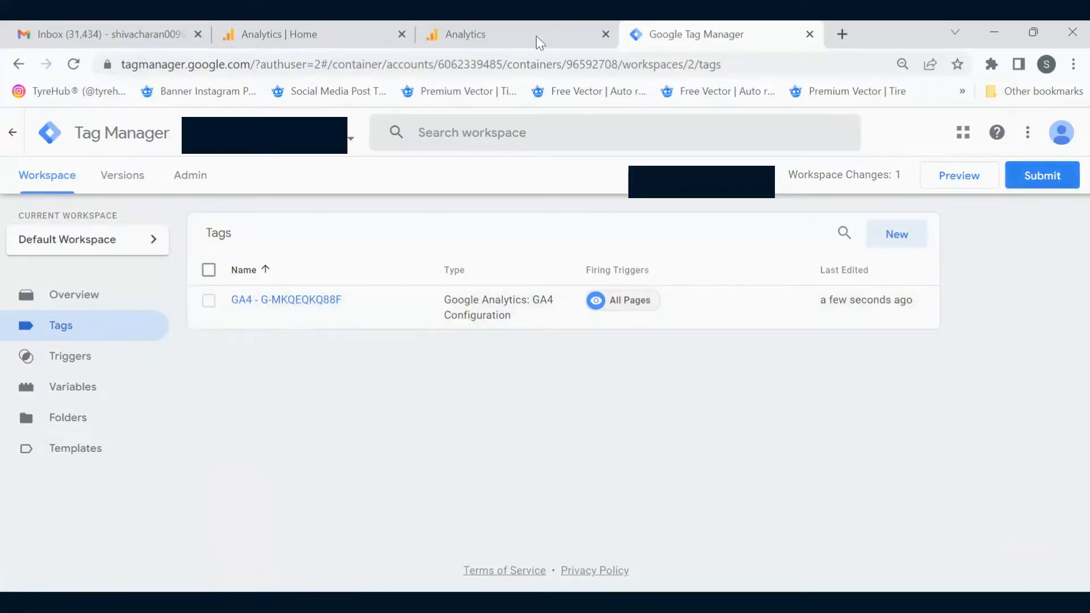
Step: Return to Google Analytics and close the web stream details to show the Data Streams list
click(519, 23)
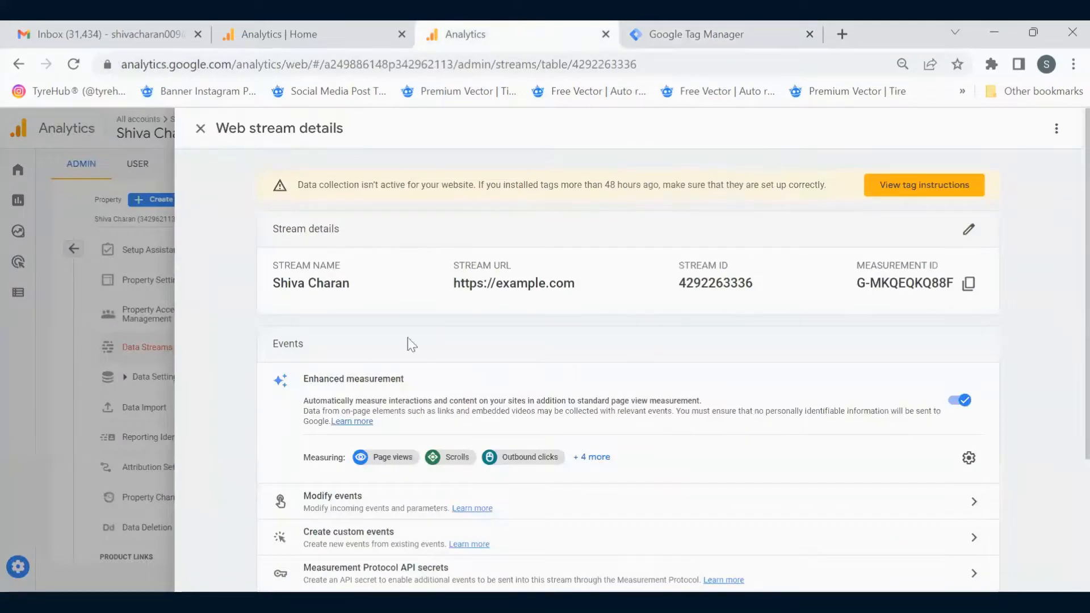
click(200, 130)
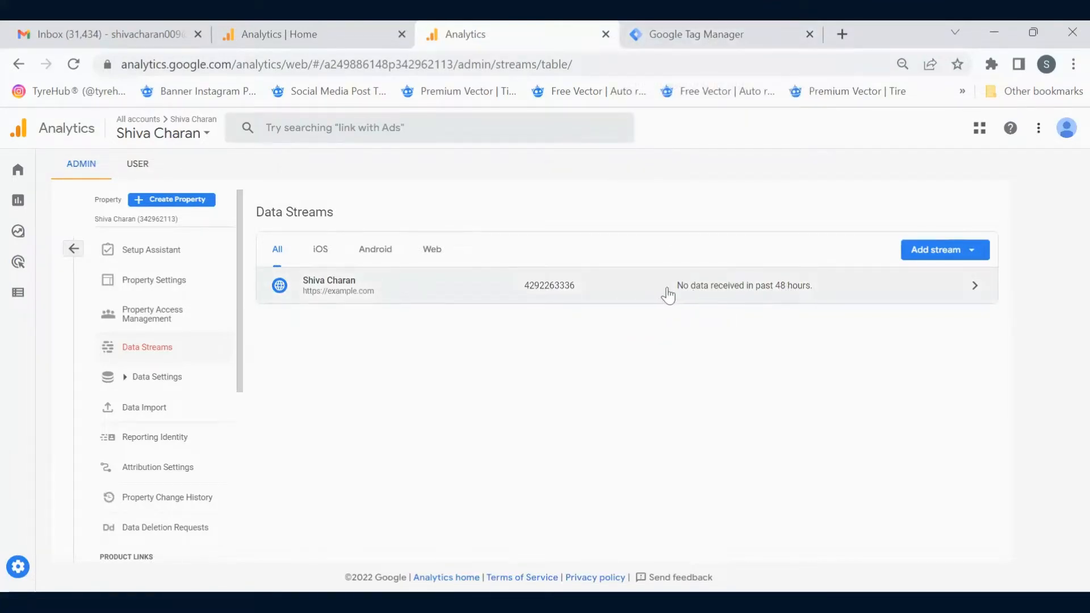
Step: Check the tag list in Google Tag Manager, and return to Google Analytics to look over the property's Home overview
click(694, 22)
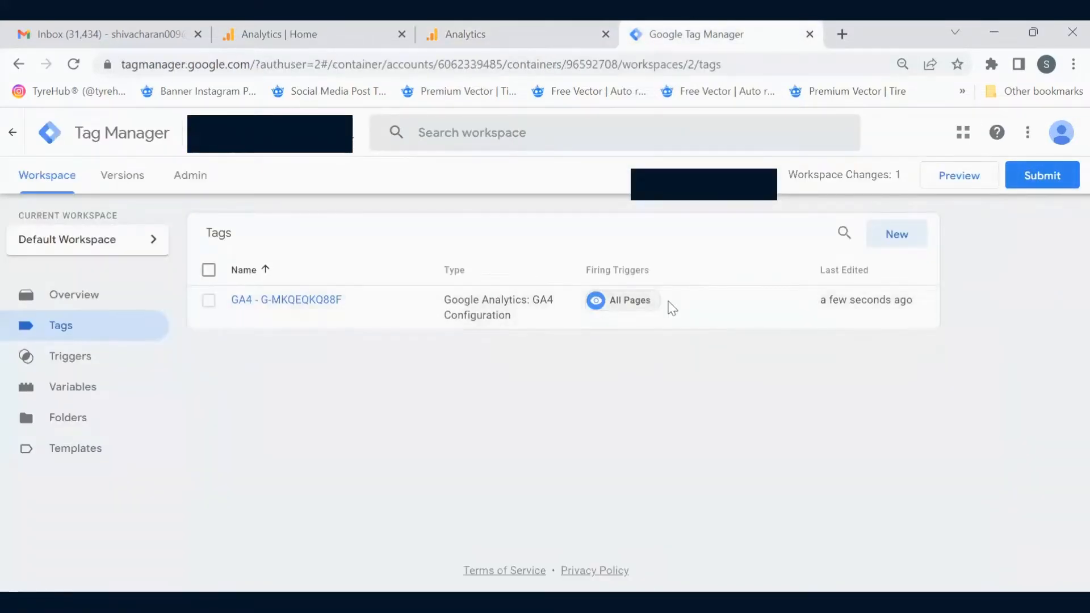
click(560, 22)
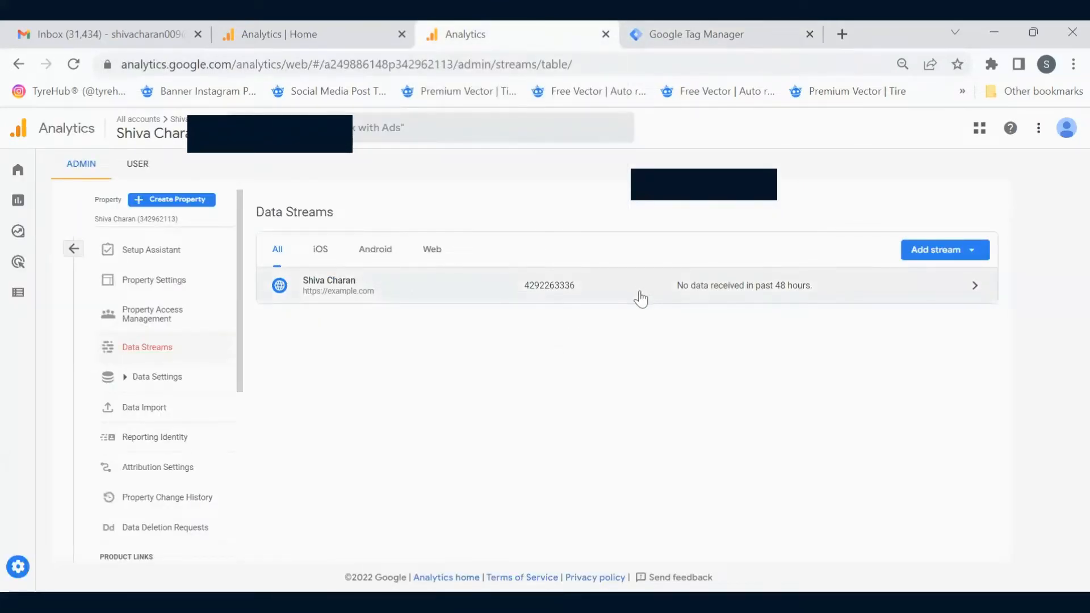
mouse_move(21, 173)
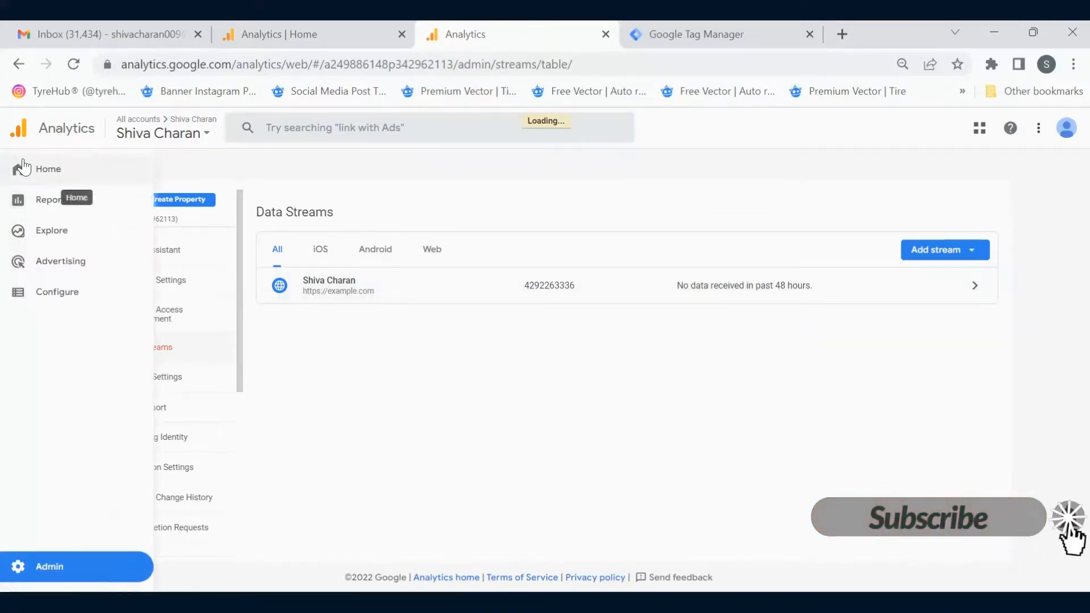
click(103, 164)
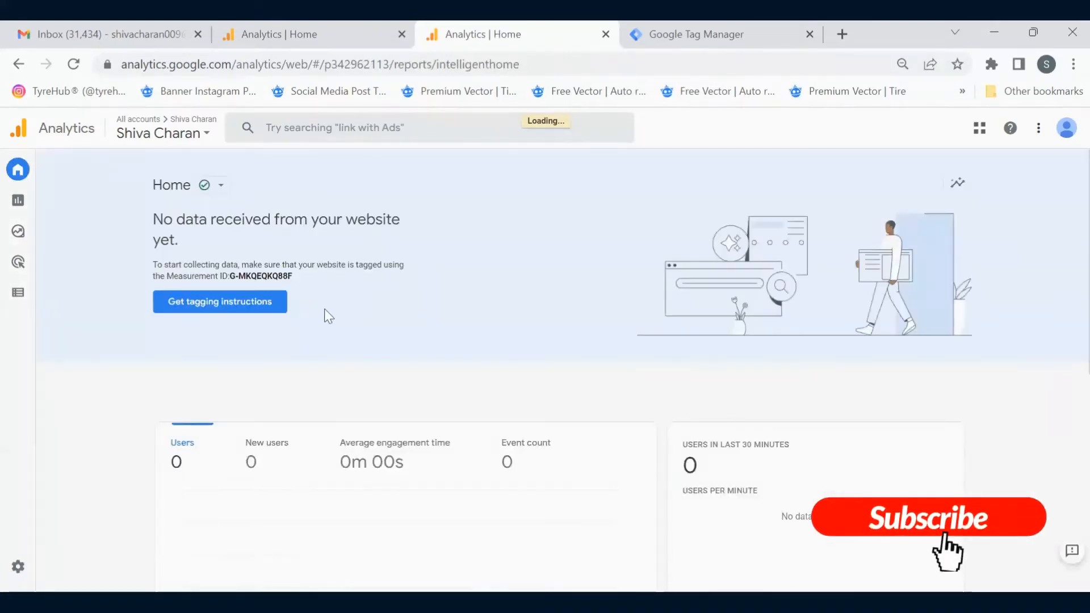
scroll(481, 365, down, 3)
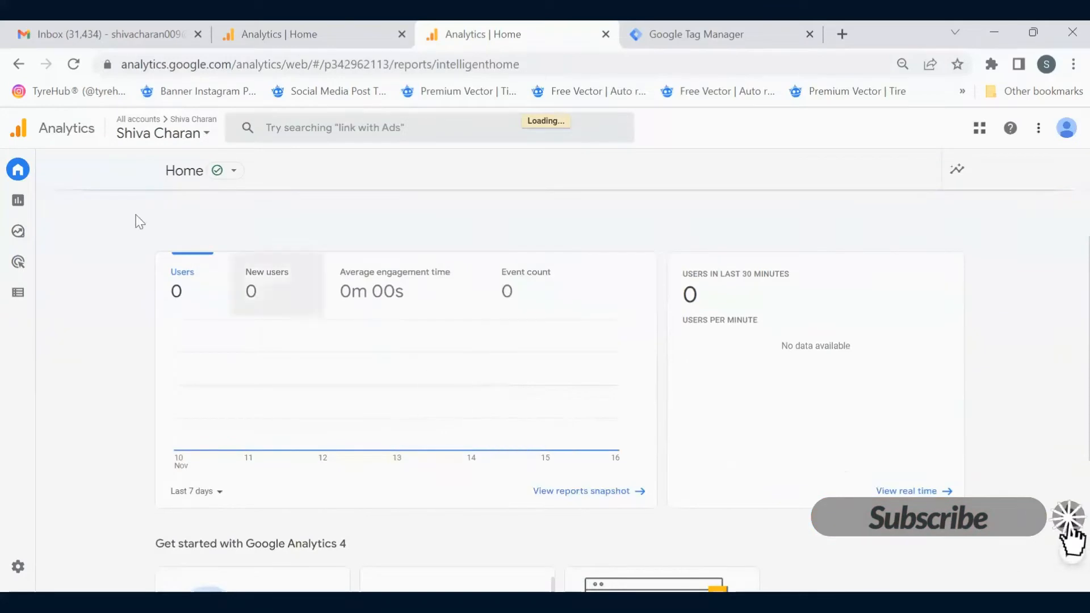
Step: Open the Real-time report and examine its cards, including users in the last 30 minutes and users per minute
mouse_move(20, 193)
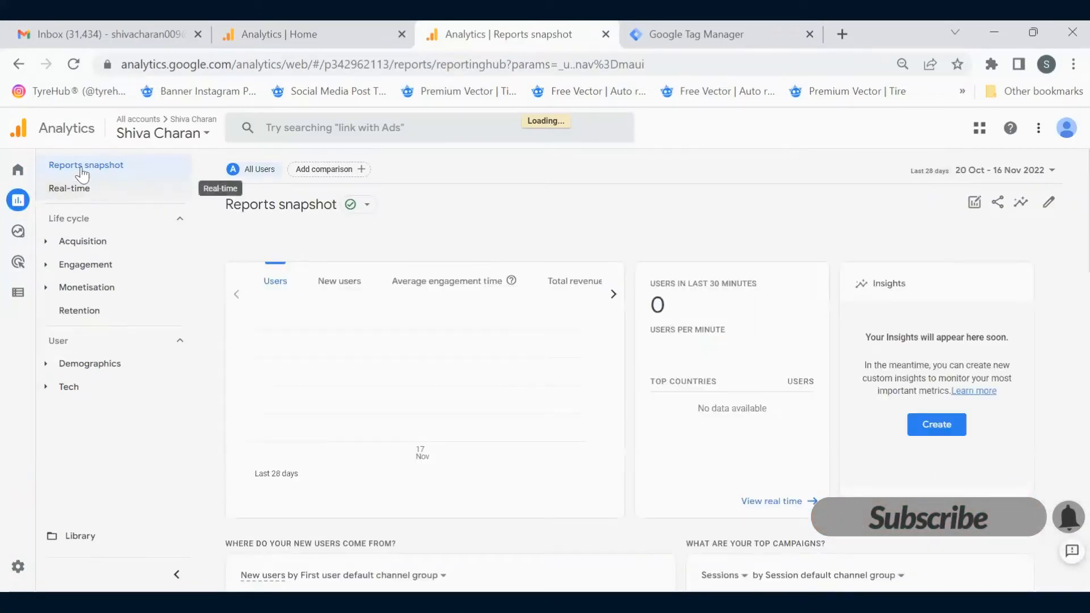
click(73, 193)
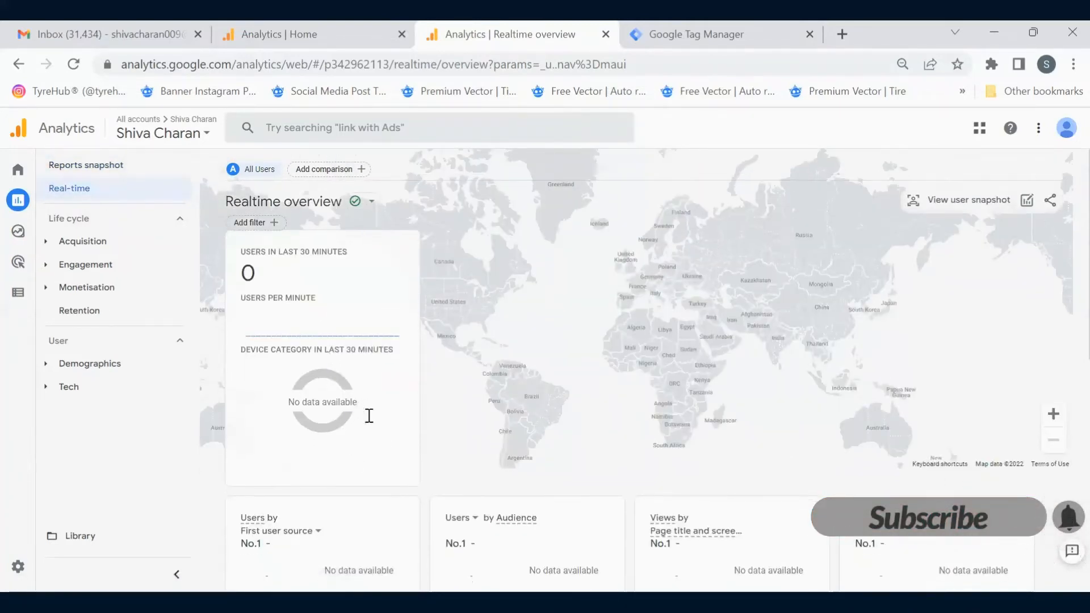
scroll(367, 416, down, 3)
scroll(897, 379, down, 5)
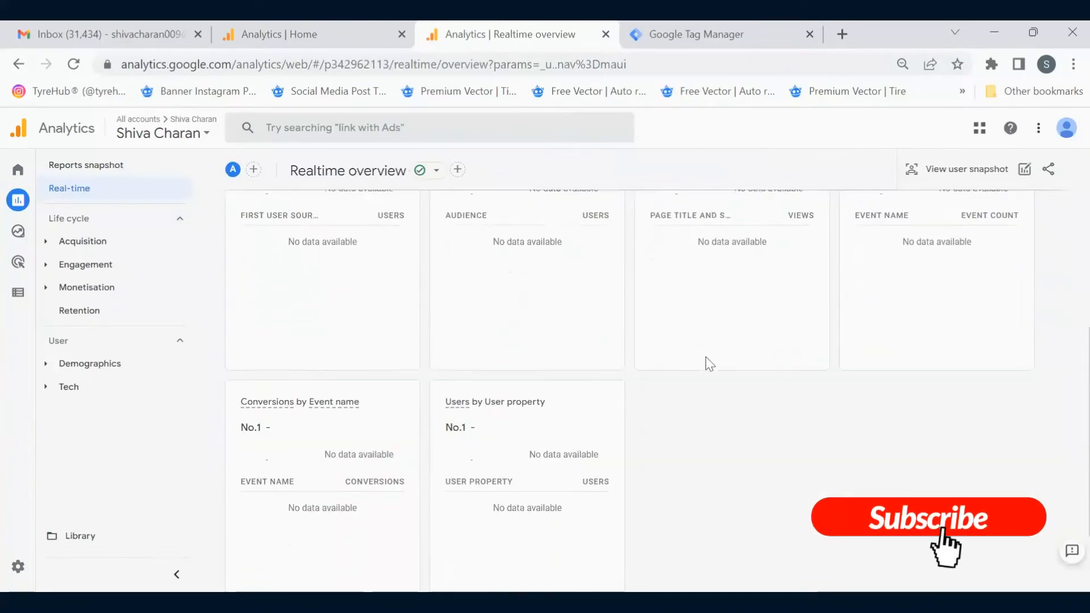
scroll(341, 346, up, 7)
scroll(300, 309, up, 1)
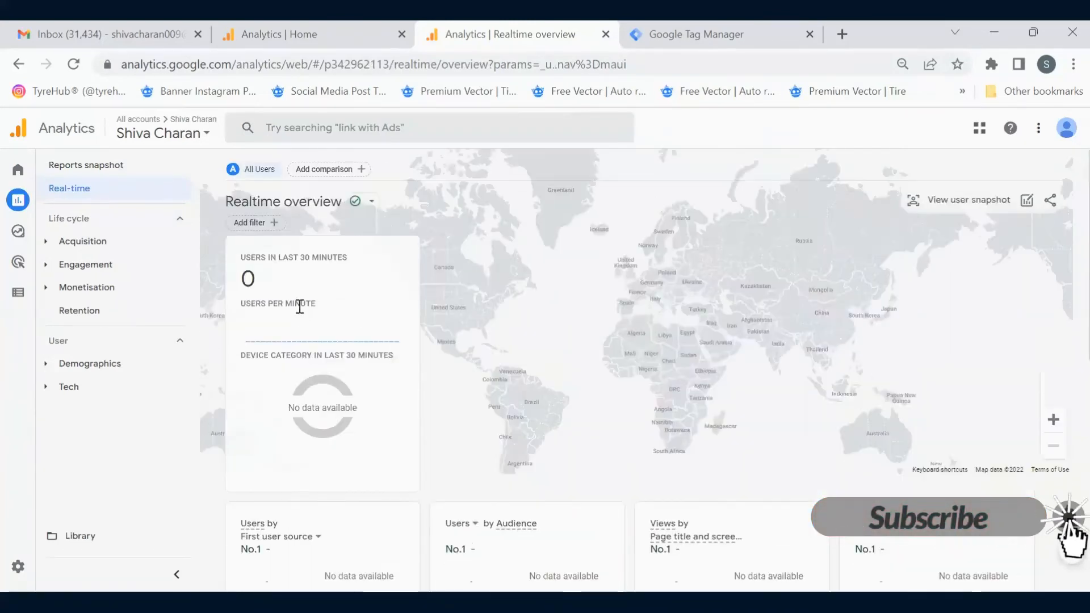
mouse_move(345, 334)
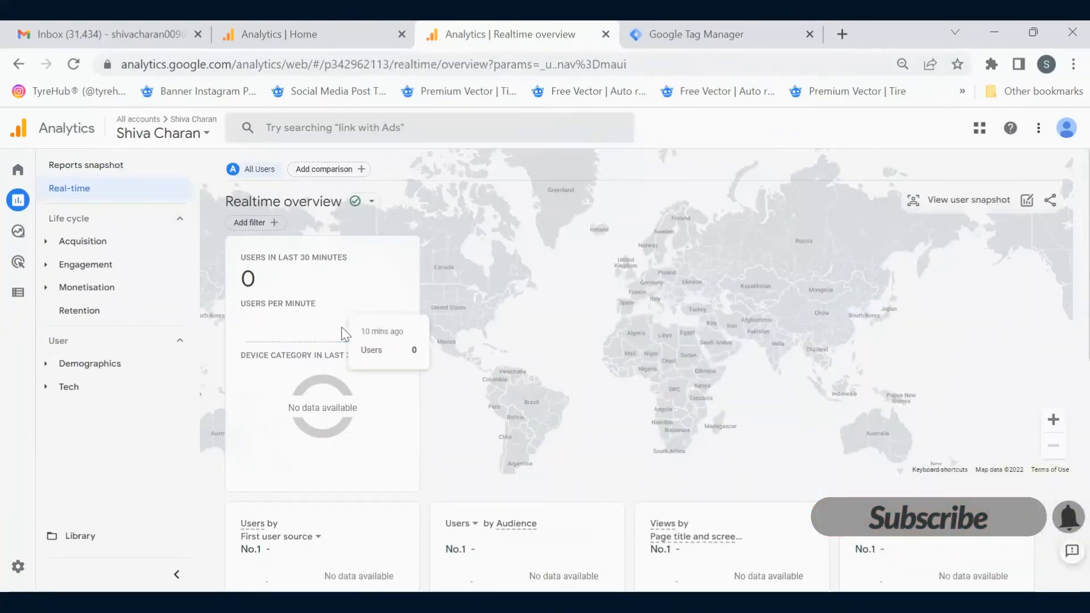